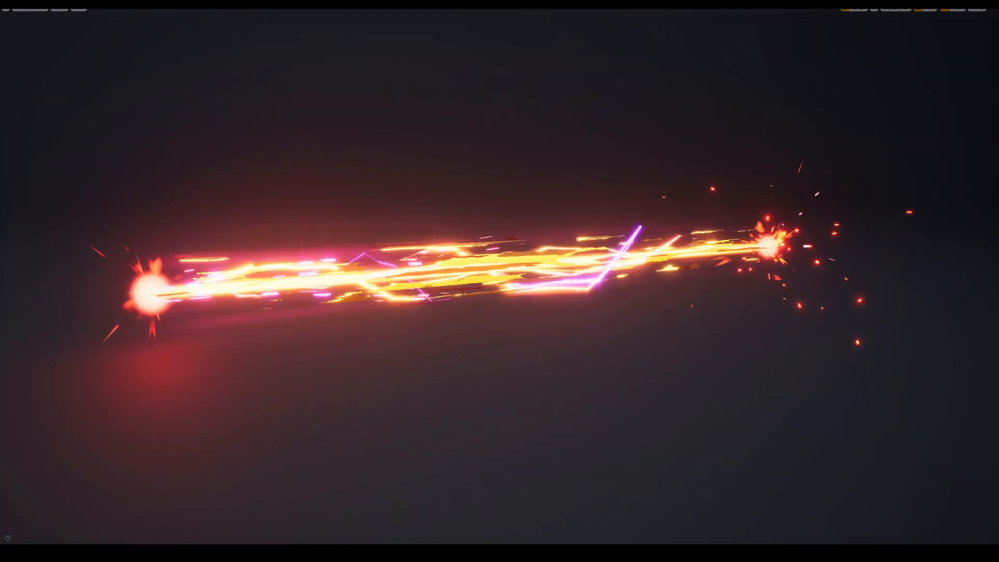
left_click_drag(482, 205, 555, 212, "alt")
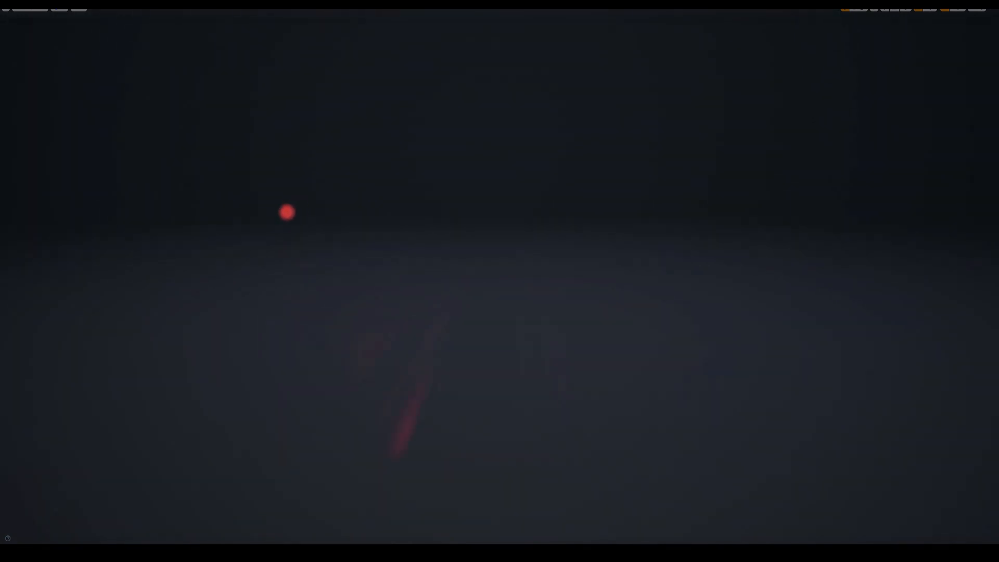
mouse_move(614, 222)
left_mouse_down("alt")
mouse_move(598, 209)
mouse_move(638, 198)
mouse_move(469, 183)
mouse_move(467, 172)
left_mouse_up("alt")
mouse_move(436, 212)
left_mouse_down("alt")
mouse_move(600, 216)
mouse_move(578, 220)
mouse_move(568, 207)
mouse_move(619, 208)
left_mouse_up("alt")
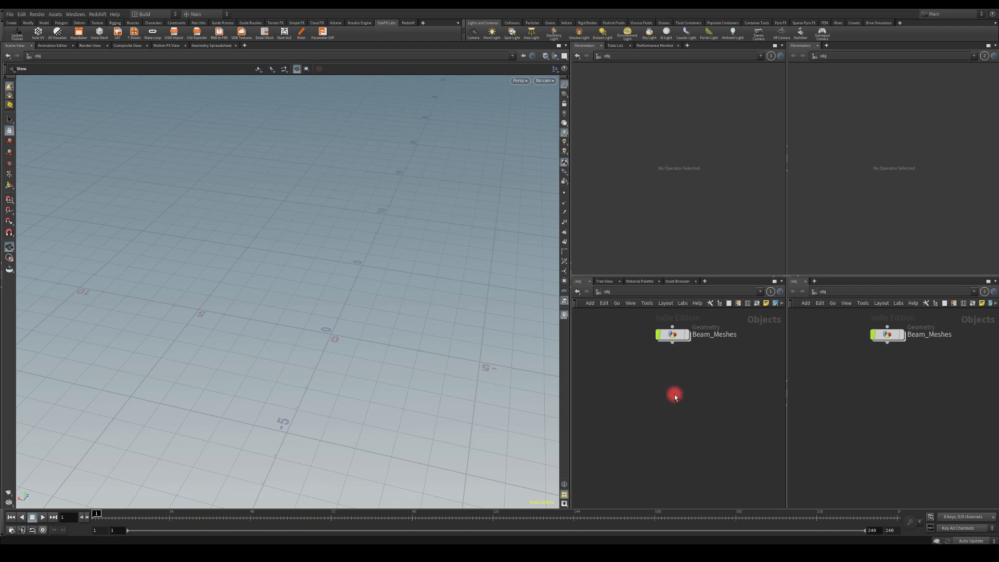
Step: Add a Geometry object below Beam_Meshes and name it Cylinder_Plane_Generator
key("Tab")
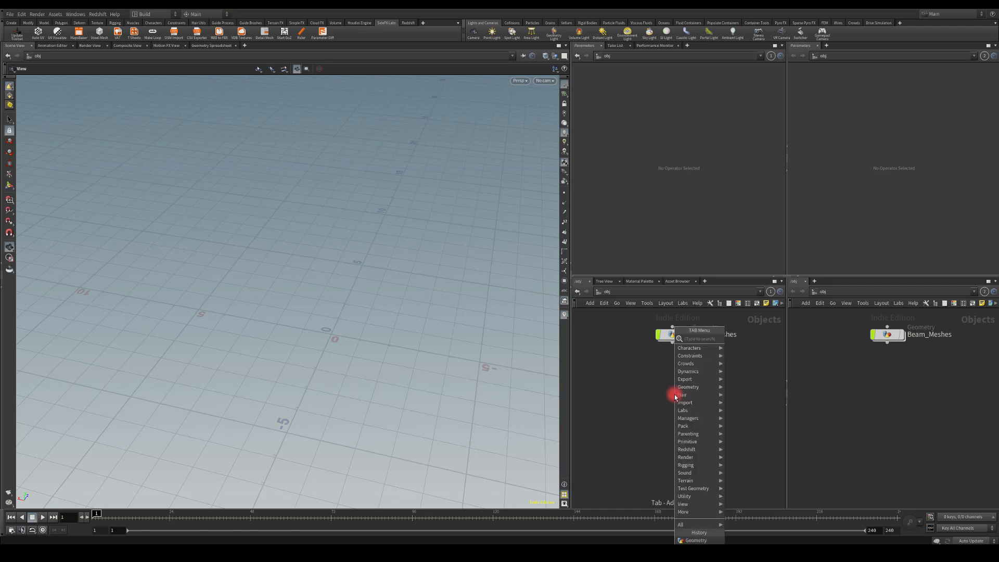
type("geo")
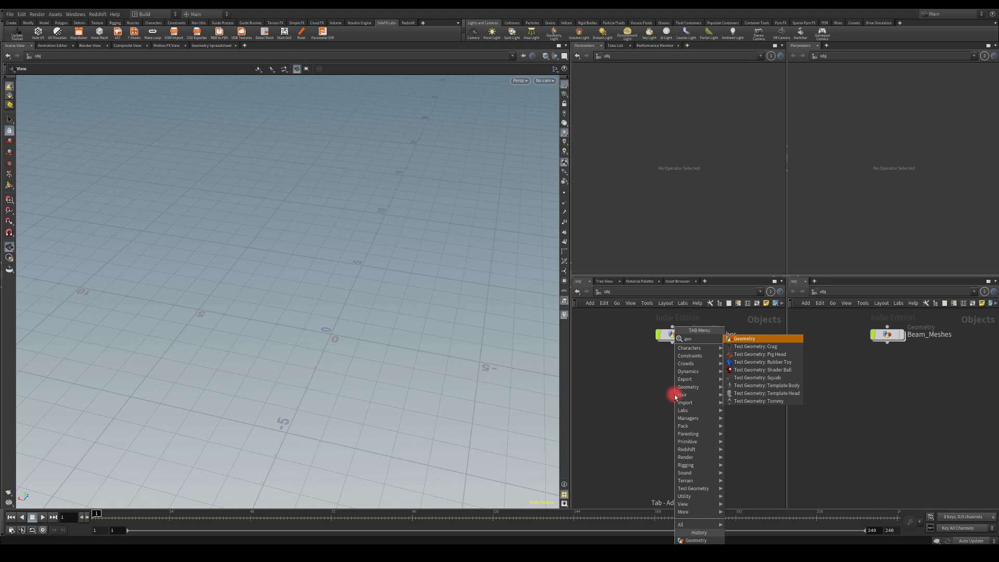
key("Return")
left_click(670, 392)
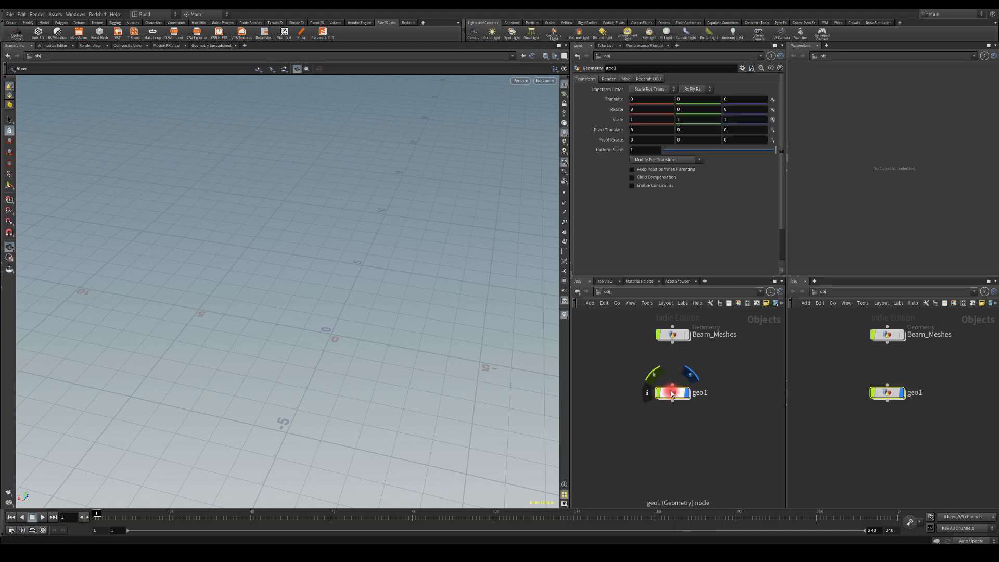
double_click(702, 392)
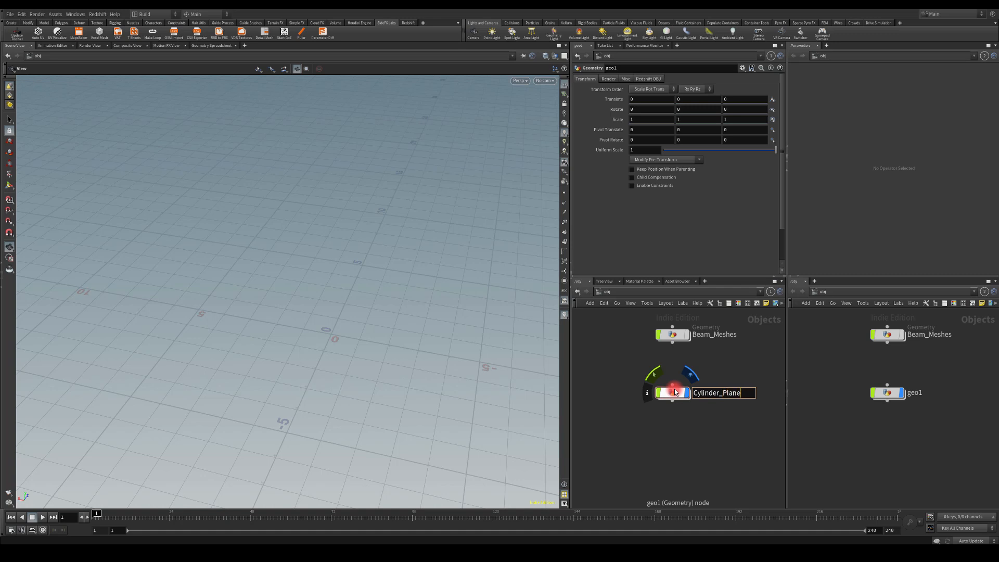
type("enerator")
key("Return")
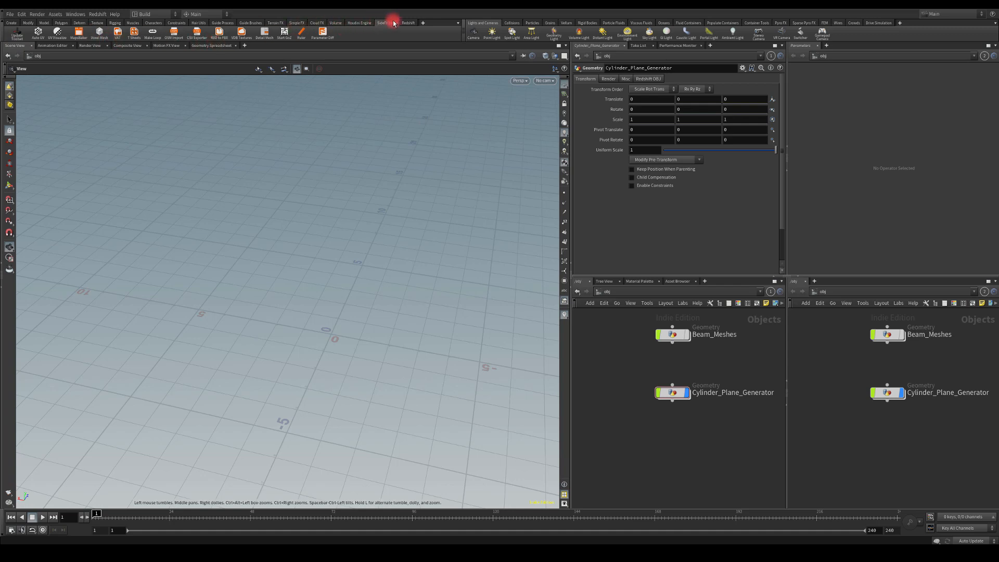
Step: Check the available shelves and look at the SideFX Labs version and update settings
left_click(423, 24)
mouse_move(437, 51)
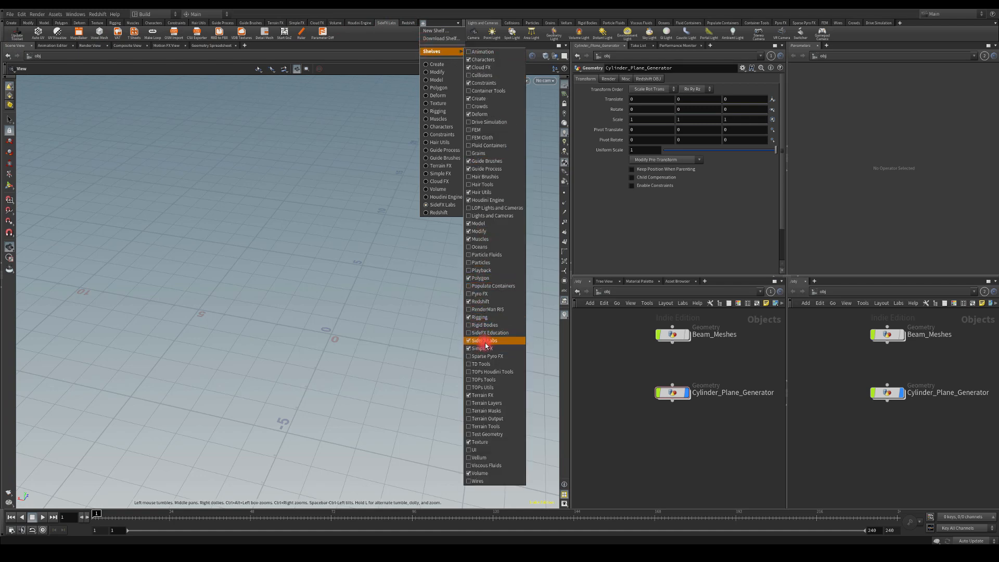
left_click(391, 34)
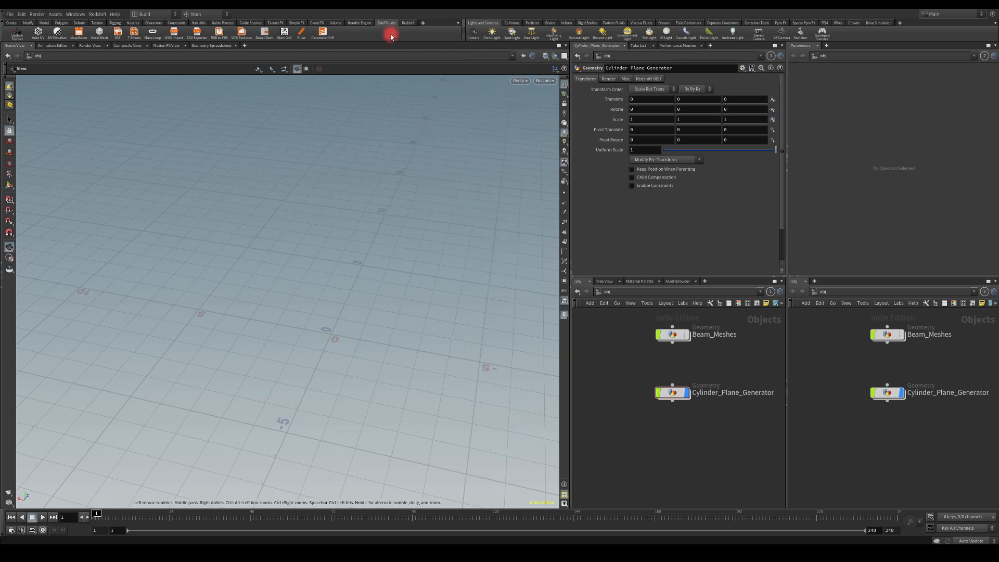
left_click(15, 34)
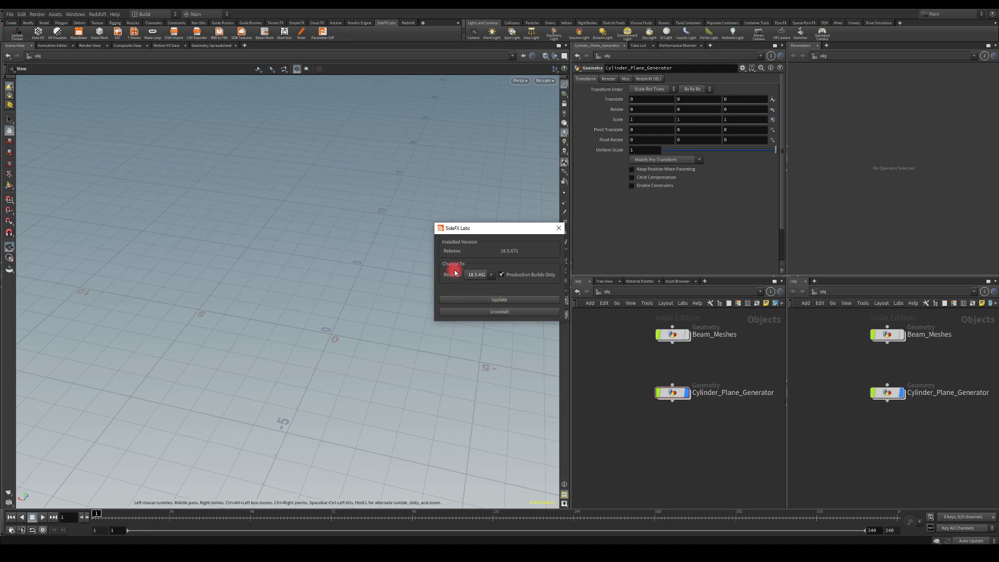
left_click(559, 229)
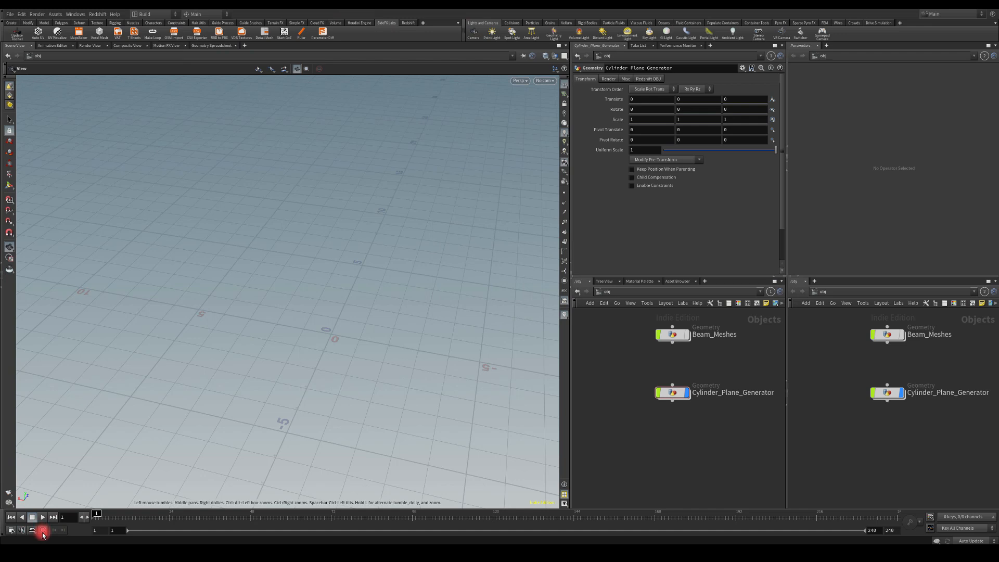
left_click_drag(110, 516, 6, 513)
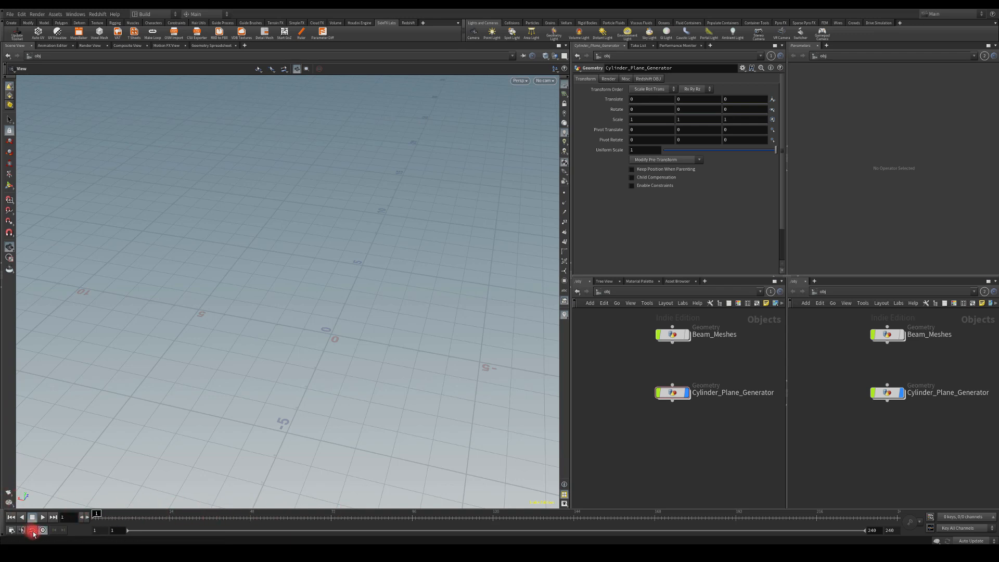
mouse_move(92, 518)
left_mouse_down()
mouse_move(109, 519)
mouse_move(85, 516)
left_mouse_up()
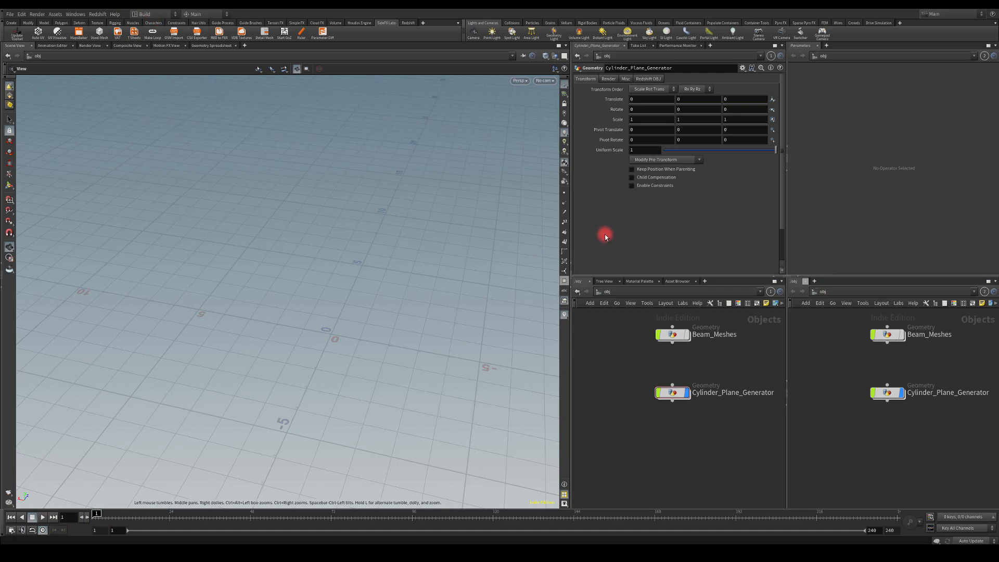
Step: Switch the desktop layout to Games and enter the Cylinder_Plane_Generator network
left_click(141, 16)
left_click(143, 39)
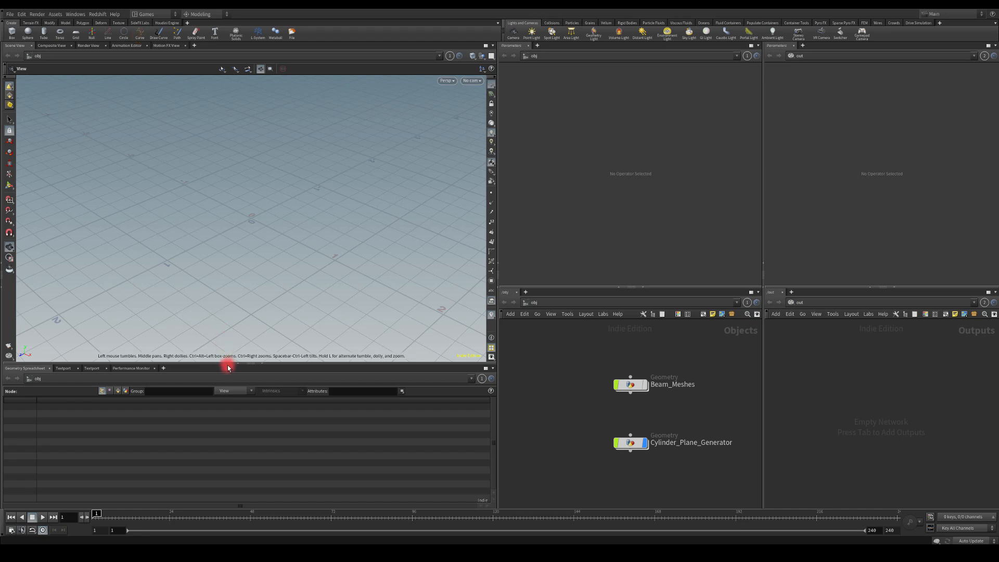
double_click(634, 445)
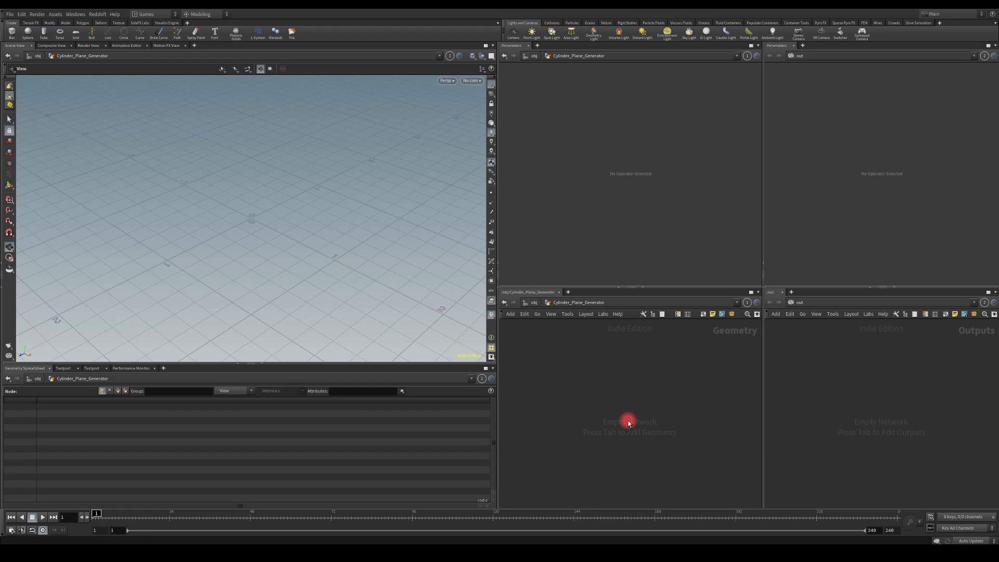
key("Tab")
left_click(689, 435)
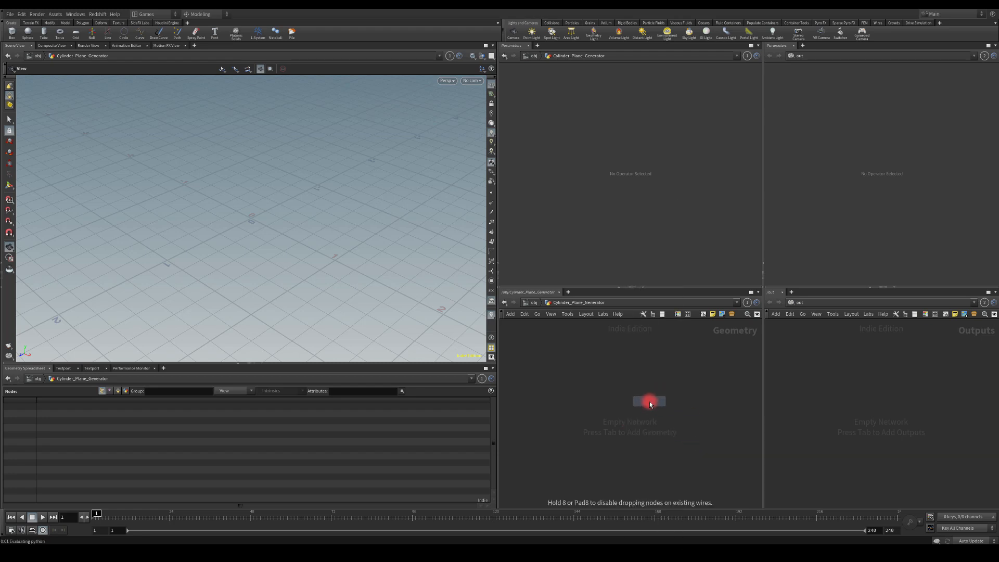
left_click(649, 401)
left_click_drag(607, 368, 708, 438)
key("Delete")
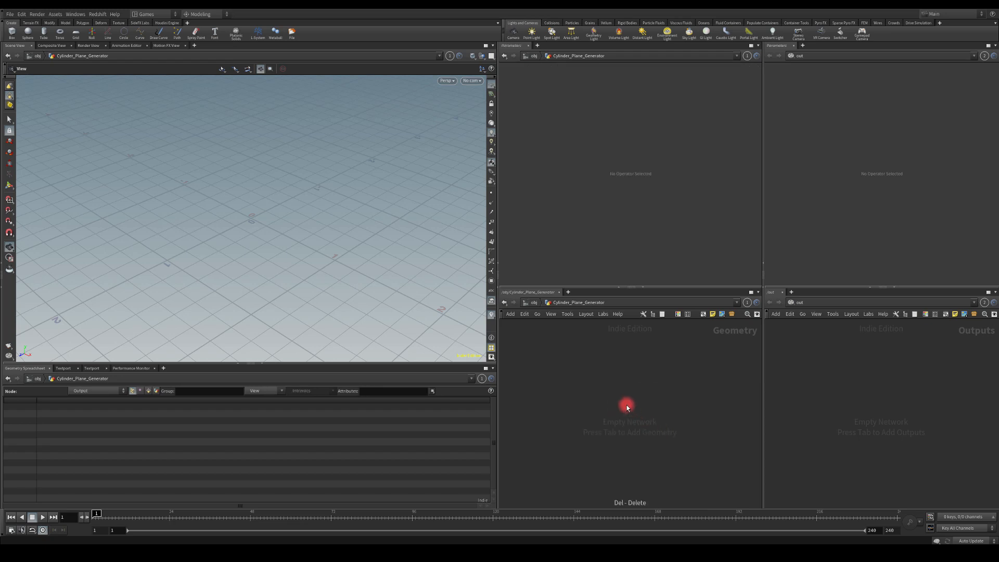
Step: Add a Labs Cylinder Generator node to the empty geometry network
key("Tab")
type("cyli")
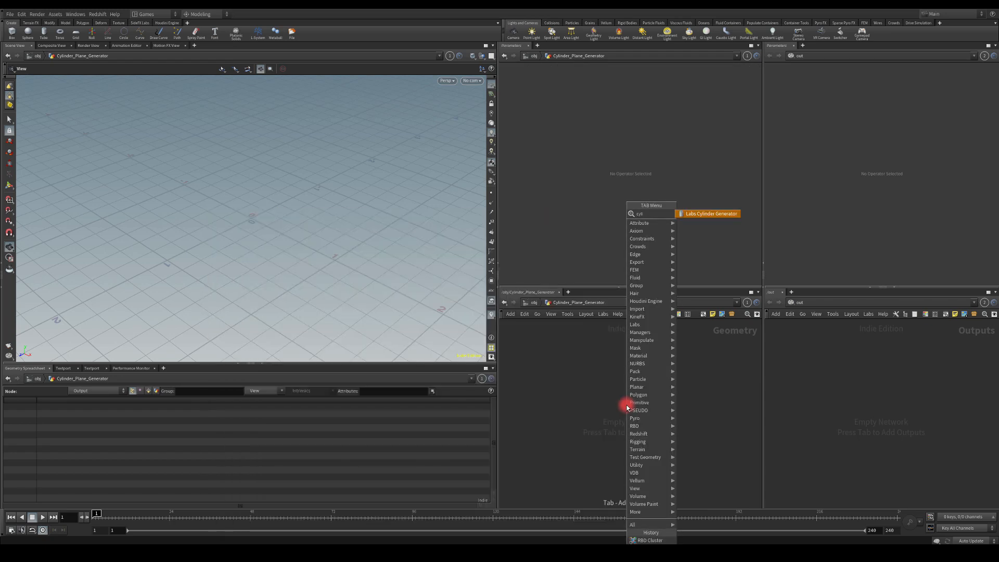
left_click(691, 213)
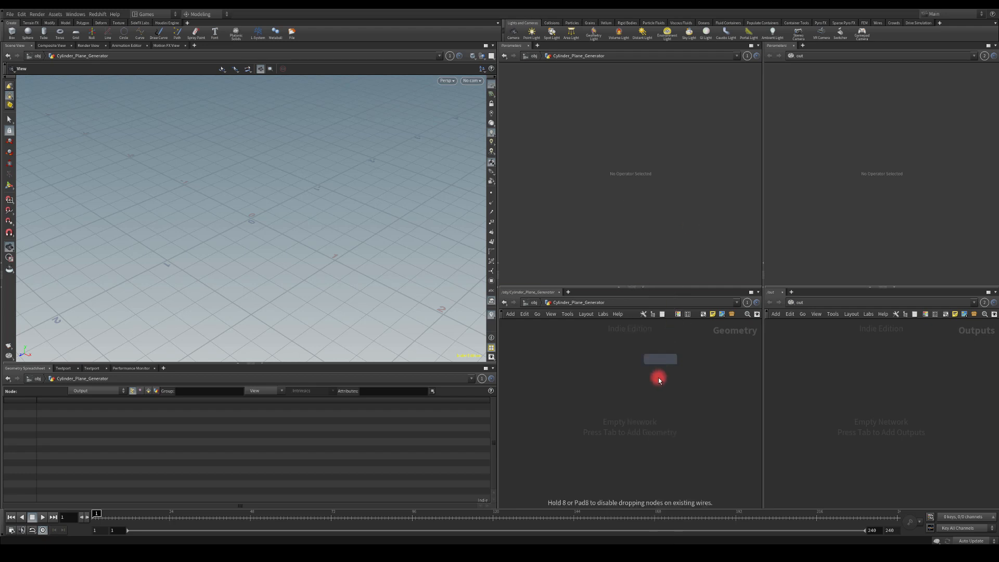
left_click(633, 411)
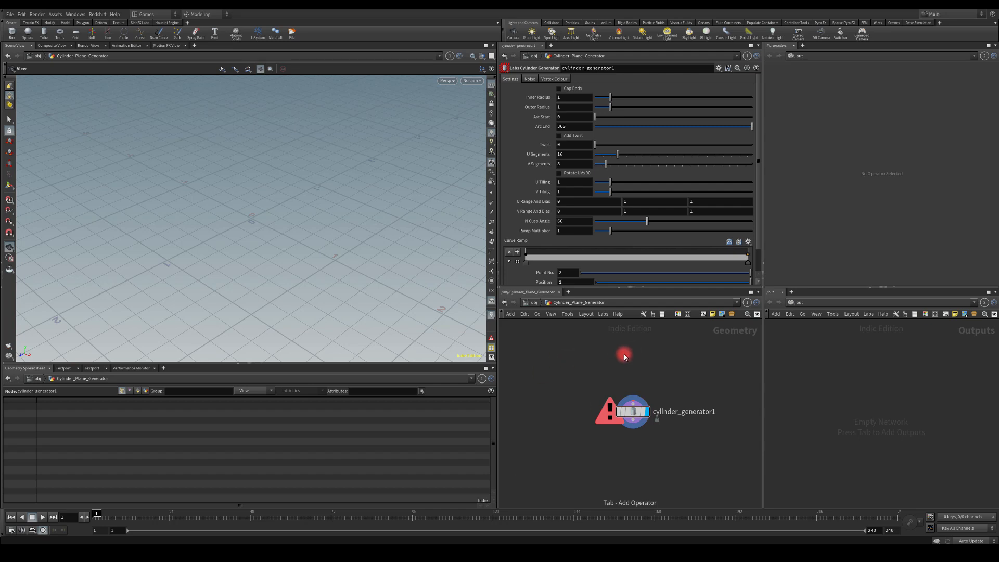
Step: Add a Line node above the cylinder generator, wired into its input
key("Tab")
type("lin")
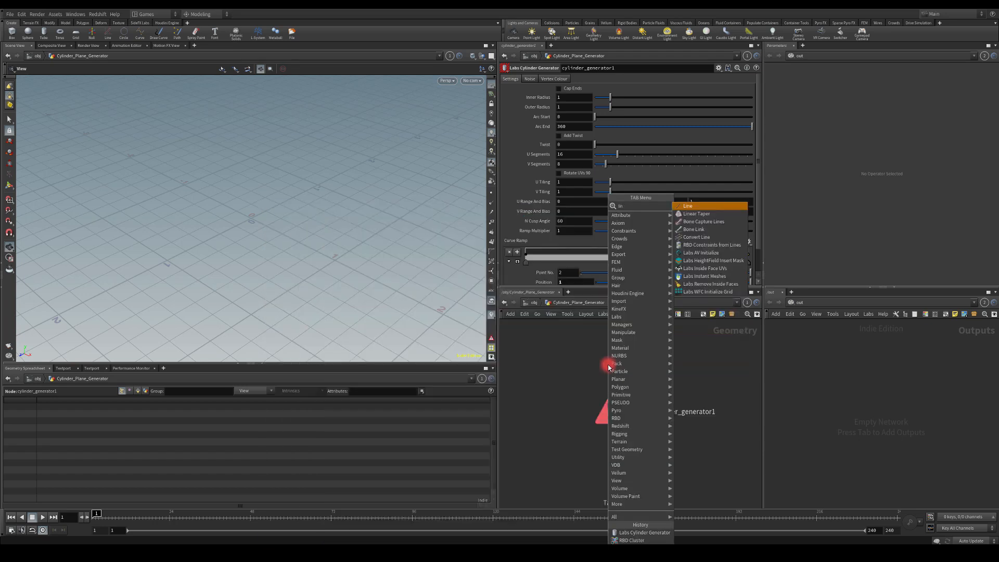
key("Return")
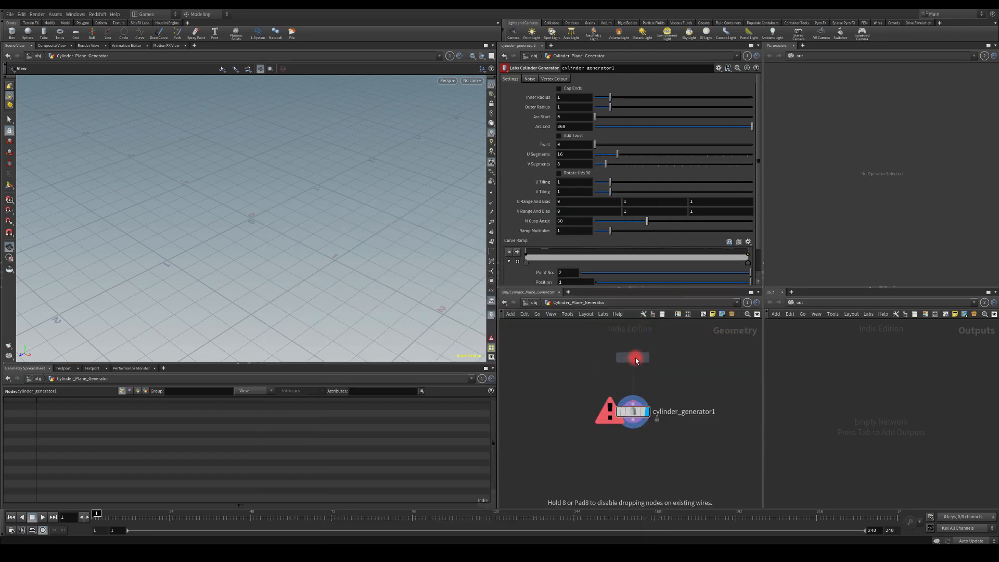
left_click(636, 360)
mouse_move(629, 424)
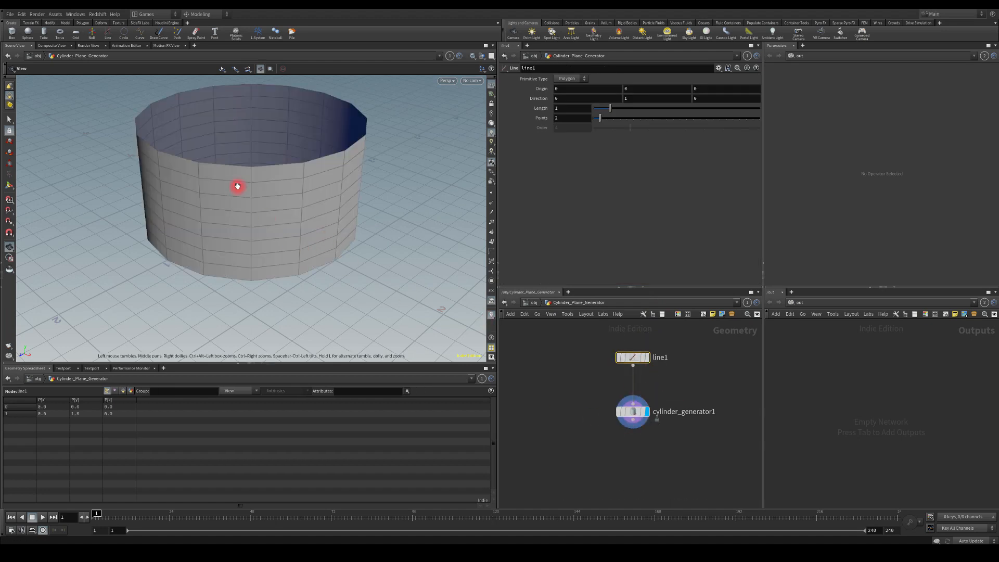
Step: Point the line along the X axis by setting its direction to 1, 0, 0
scroll(229, 165, "down", 3)
left_click_drag(271, 147, 302, 157)
left_click_drag(192, 174, 292, 203)
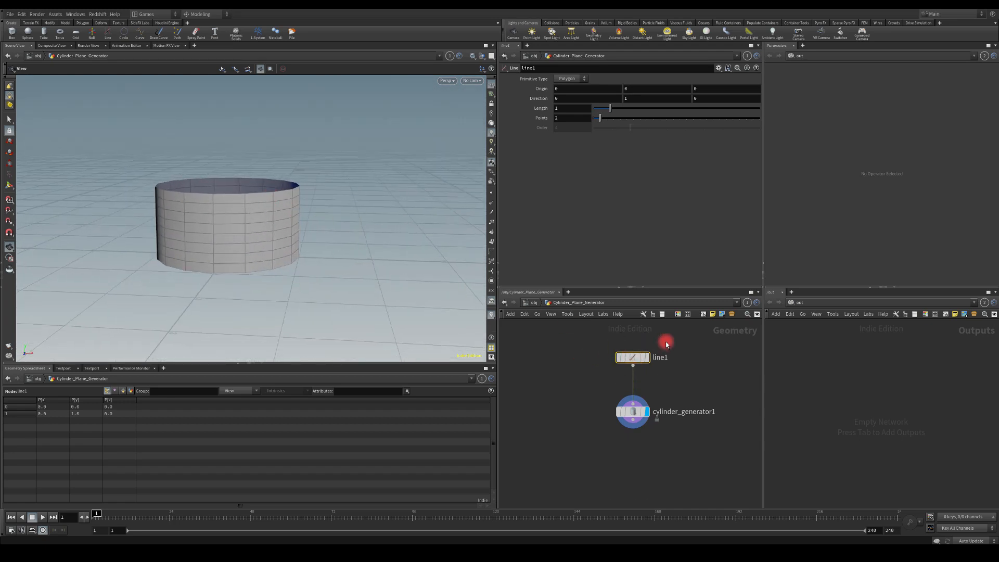
left_click_drag(631, 97, 579, 100)
type("0")
key("Return")
left_click(580, 100)
type("1")
key("Return")
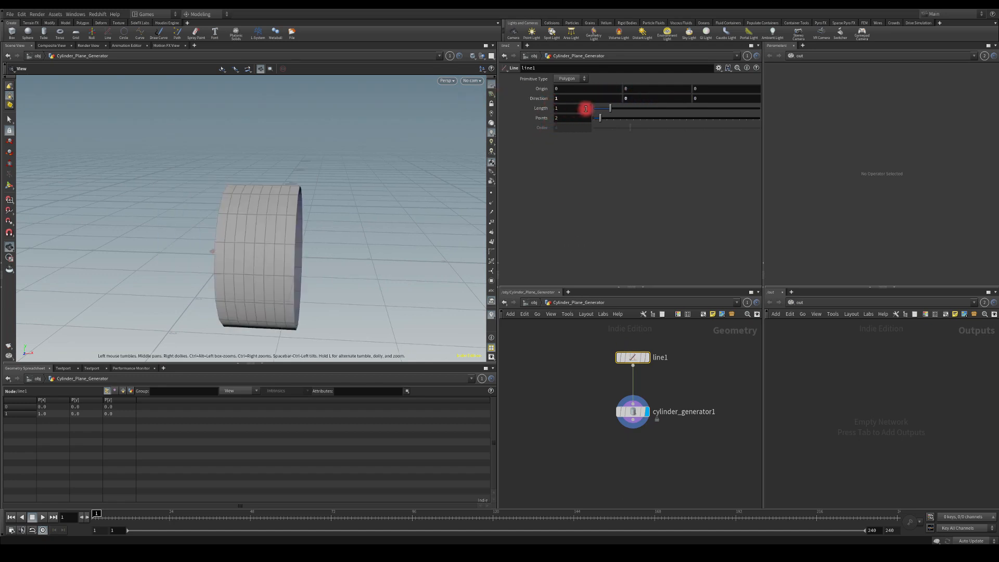
Step: Set the line's length to 5
left_click_drag(611, 108, 503, 107)
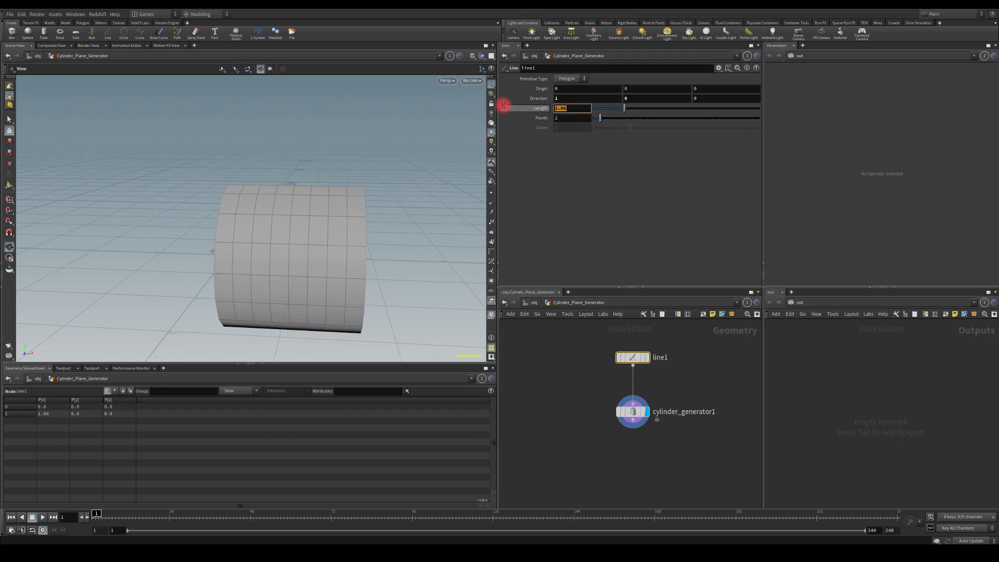
type("5")
key("Return")
Step: Set both the inner and outer radius of the cylinder generator to 0.5
middle_click_drag(355, 131, 194, 117)
right_click_drag(194, 116, 252, 256)
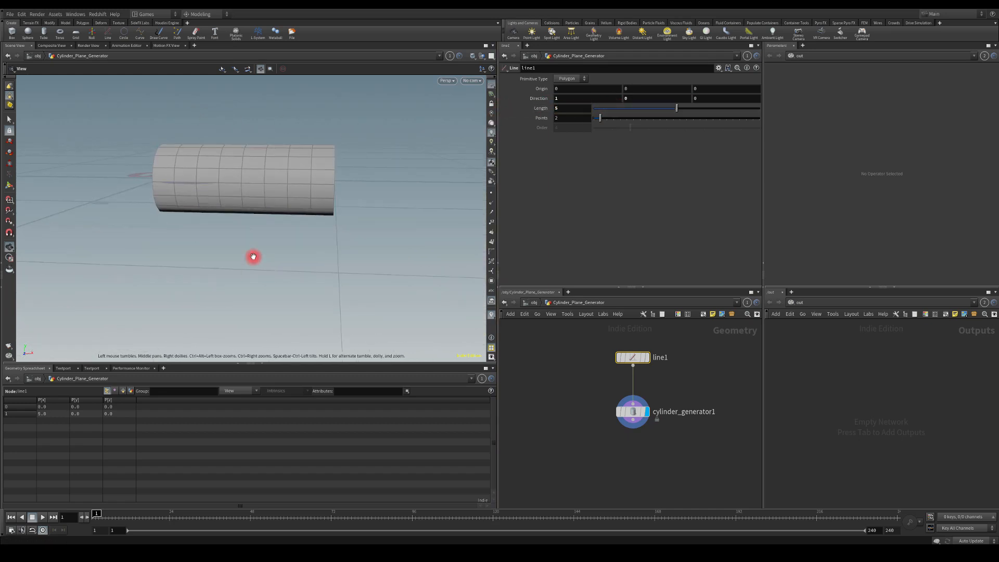
left_click_drag(252, 257, 453, 363)
left_click(623, 414)
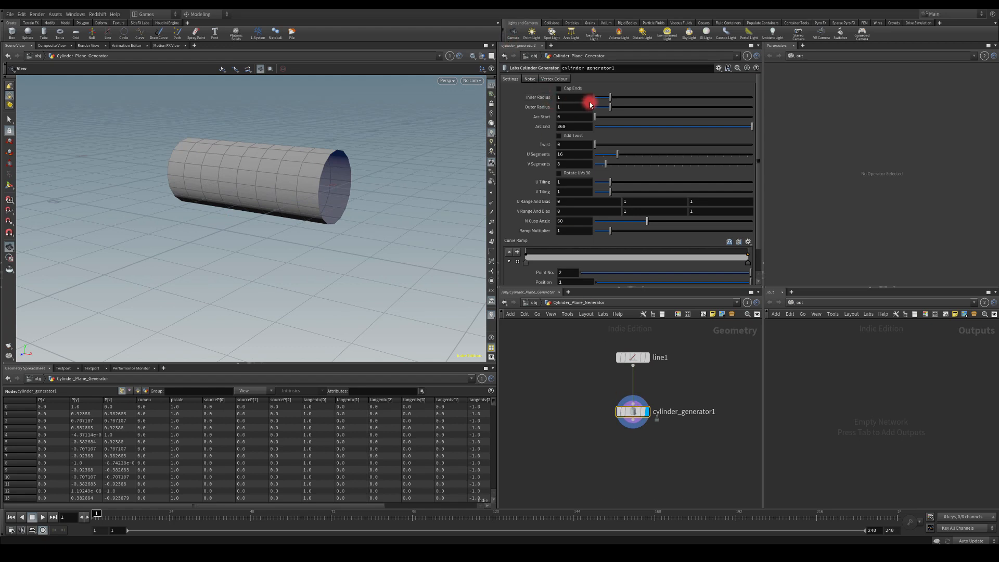
left_click_drag(610, 98, 546, 109)
type(".5")
key("Return")
type(".5")
key("Return")
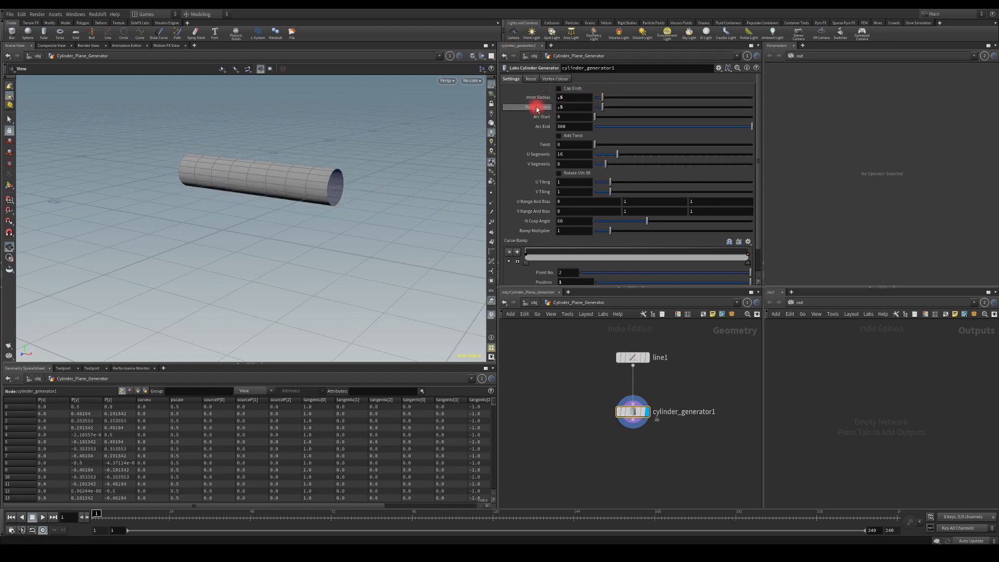
Step: Try a lower number of U segments on the cylinder generator
mouse_move(254, 120)
left_mouse_down()
mouse_move(292, 127)
mouse_move(258, 122)
left_mouse_up()
right_click_drag(258, 123, 279, 7)
left_click_drag(279, 7, 317, 146)
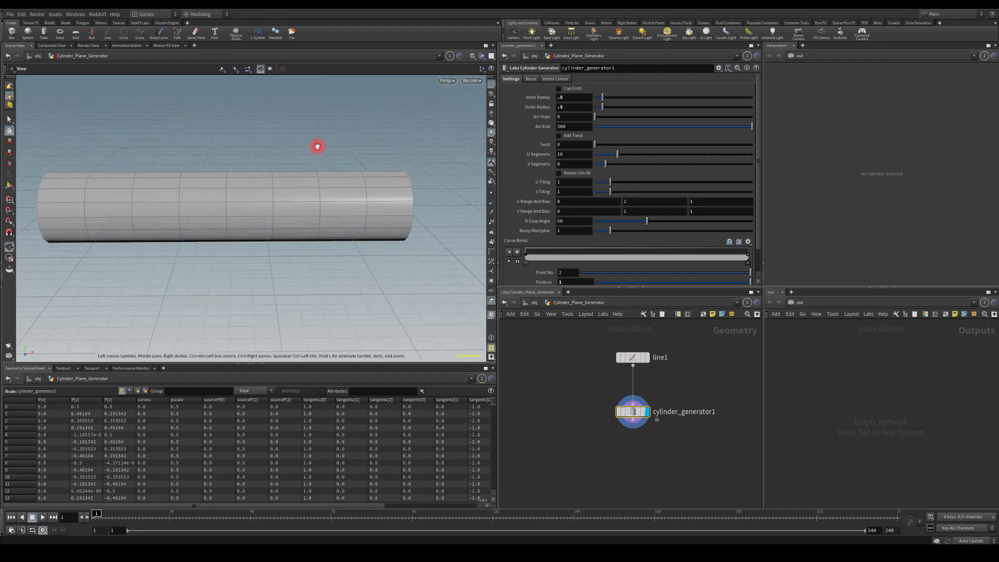
left_click_drag(616, 154, 533, 164)
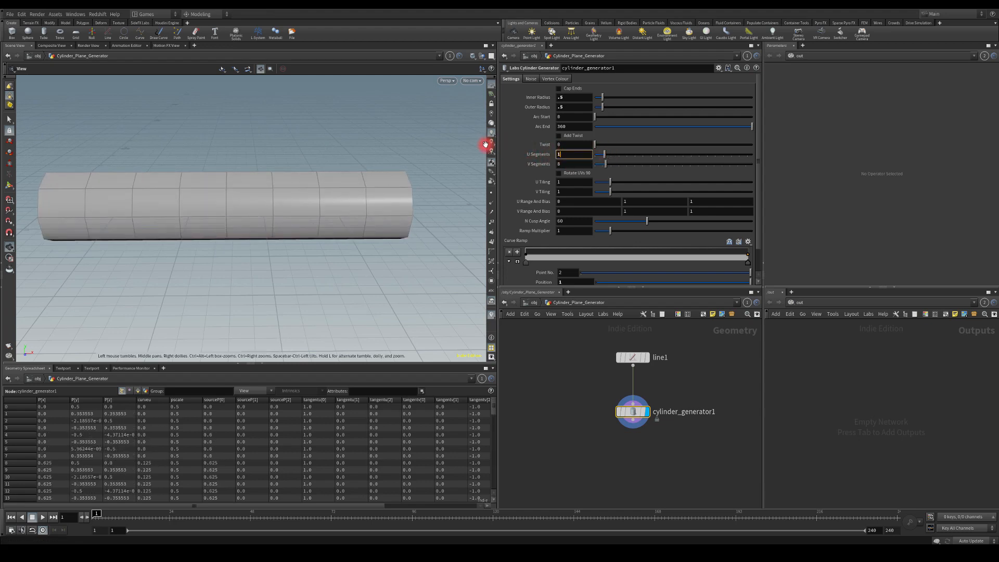
key("ctrl+z")
Step: Set the cylinder generator's U Segments to 32 and its V Segments to 1
left_click_drag(374, 167, 430, 198)
left_click_drag(573, 154, 504, 152)
type("32")
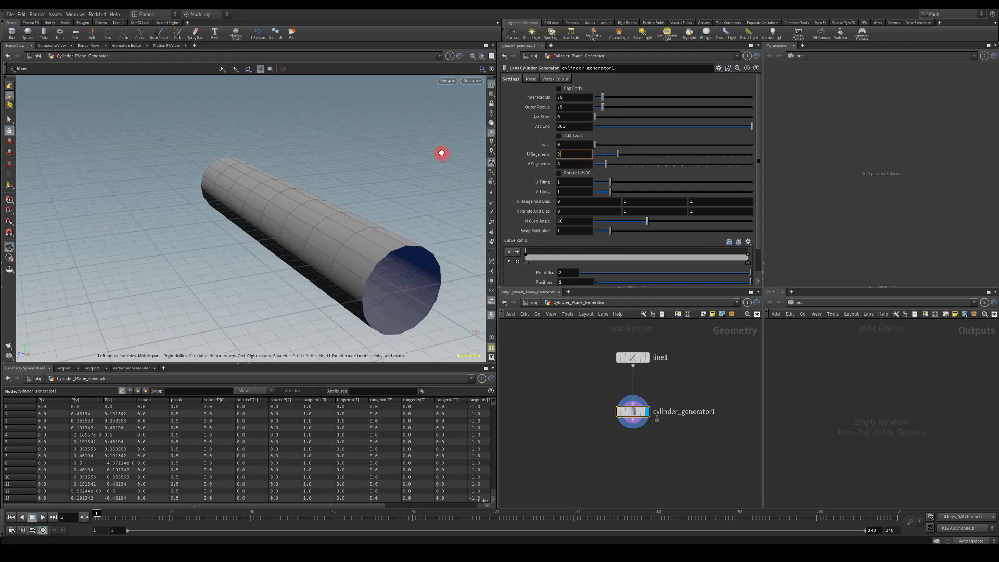
key("Return")
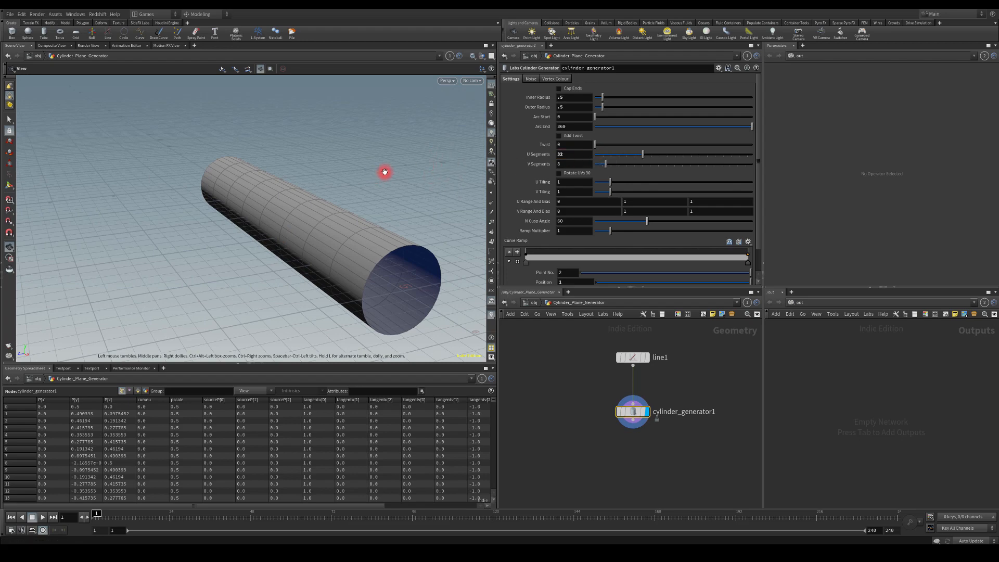
mouse_move(385, 172)
left_mouse_down()
mouse_move(317, 156)
mouse_move(219, 158)
mouse_move(359, 168)
mouse_move(317, 136)
mouse_move(149, 223)
mouse_move(403, 159)
mouse_move(252, 132)
mouse_move(409, 128)
mouse_move(352, 142)
mouse_move(391, 156)
left_mouse_up()
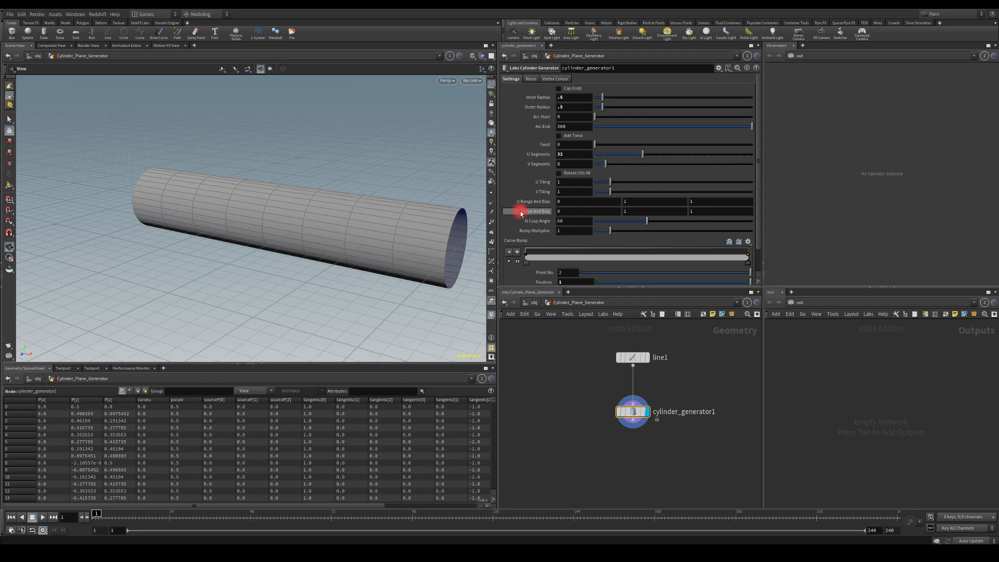
left_click_drag(608, 166, 587, 165)
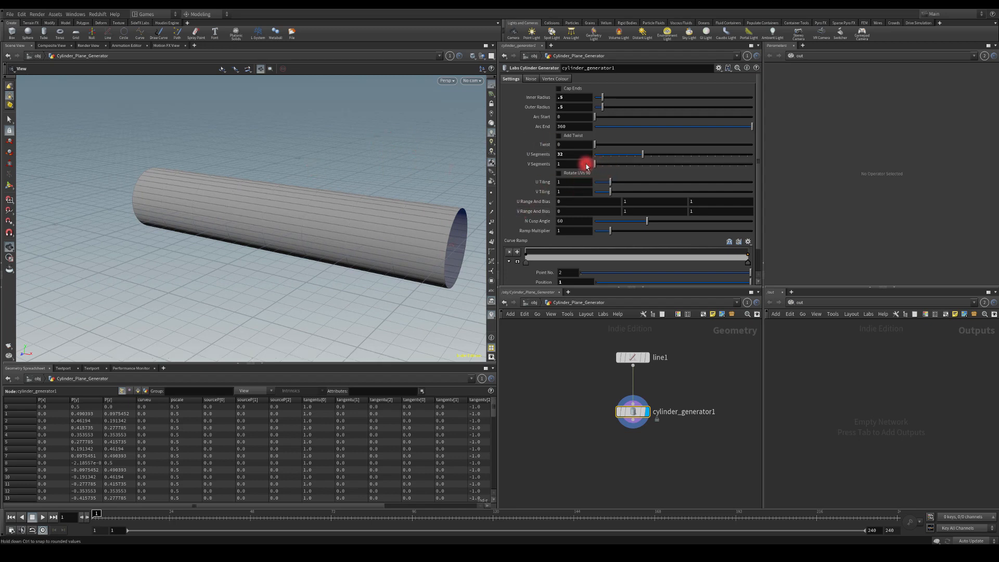
Step: Try the Cap Ends option and the Arc Start setting on the cylinder generator
left_click_drag(314, 167, 427, 156)
left_click(560, 90)
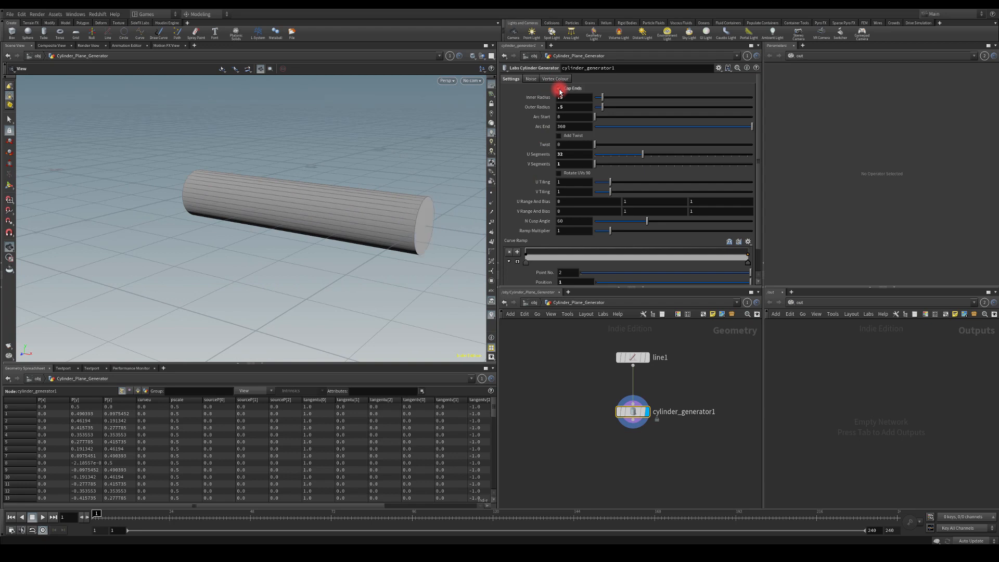
left_click(560, 90)
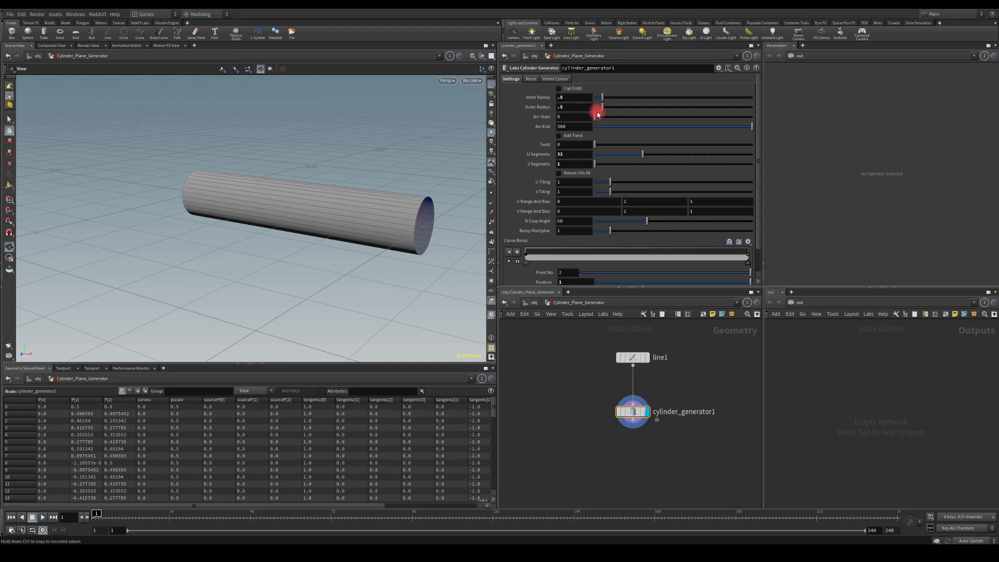
mouse_move(596, 120)
left_mouse_down()
mouse_move(671, 130)
mouse_move(660, 125)
mouse_move(673, 118)
mouse_move(578, 110)
mouse_move(556, 138)
left_mouse_up()
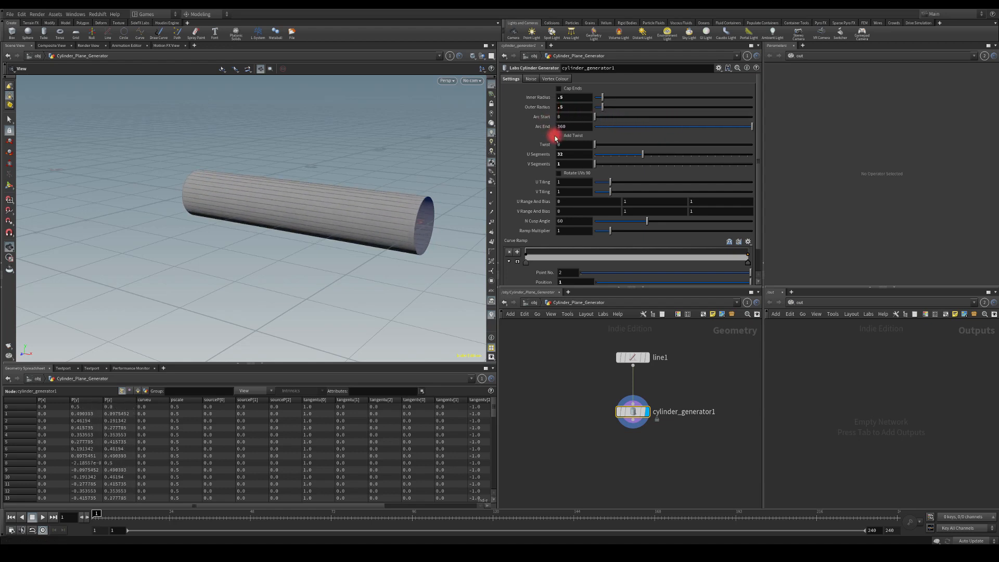
Step: Try Add Twist on the cylinder generator with a twist of about 2 and 17 V Segments
left_click(558, 136)
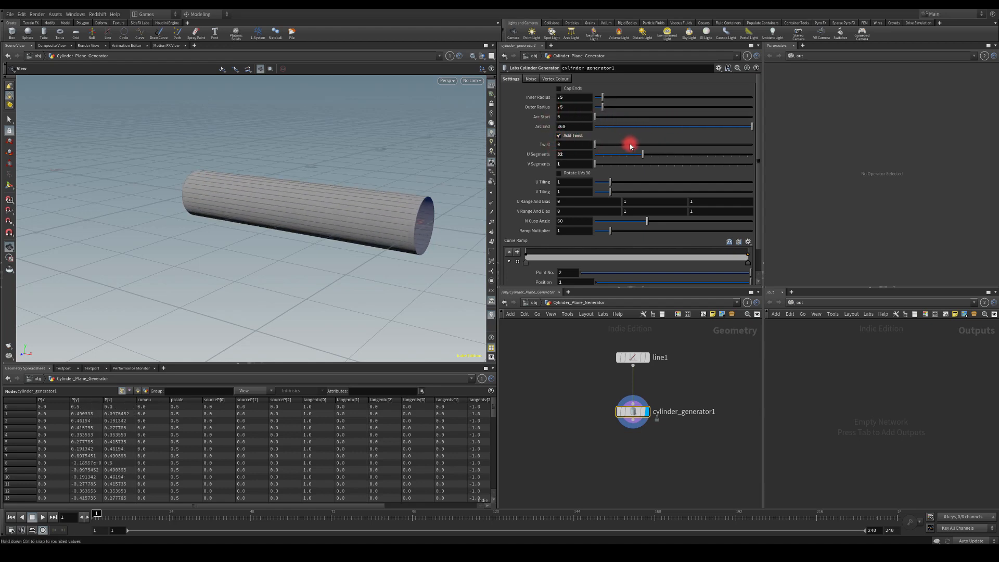
left_click_drag(605, 144, 626, 143)
mouse_move(411, 167)
left_mouse_down()
mouse_move(493, 158)
mouse_move(426, 146)
mouse_move(416, 169)
mouse_move(421, 156)
left_mouse_up()
right_click_drag(420, 156, 382, 73)
left_click_drag(381, 73, 382, 125)
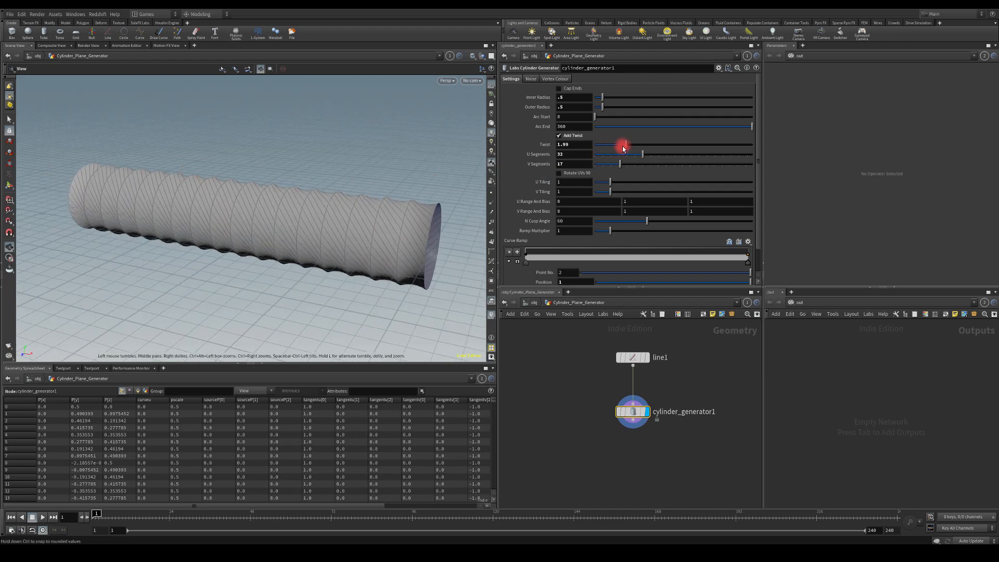
Step: Reset the twist to 0 and V Segments to 1, and turn off Add Twist
left_click_drag(623, 145, 603, 145)
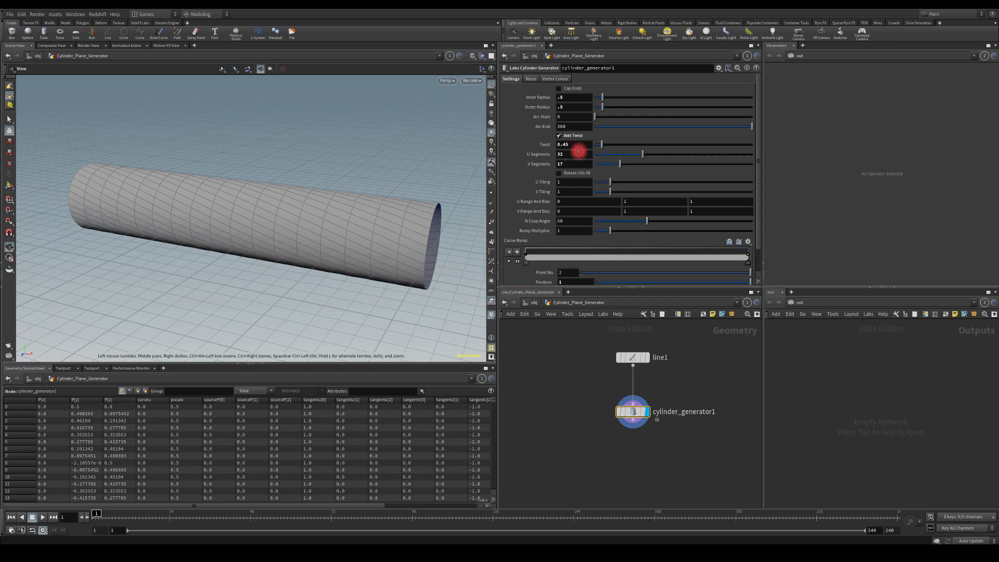
left_click_drag(596, 147, 552, 165)
left_click(559, 136)
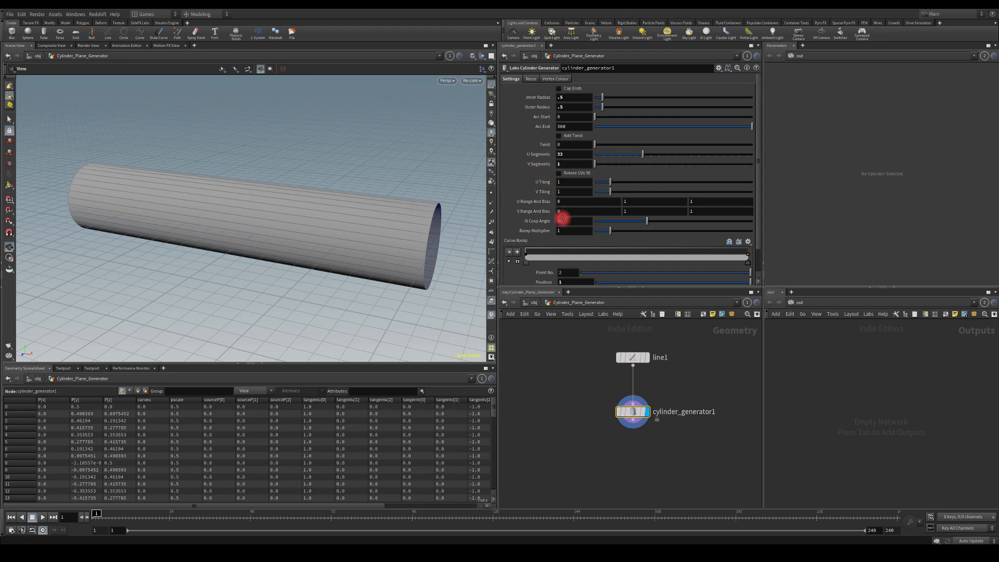
Step: Lower the curve ramp's first point to about 0.33 and add a ramp point at position about 0.47
scroll(562, 219, "down", 2)
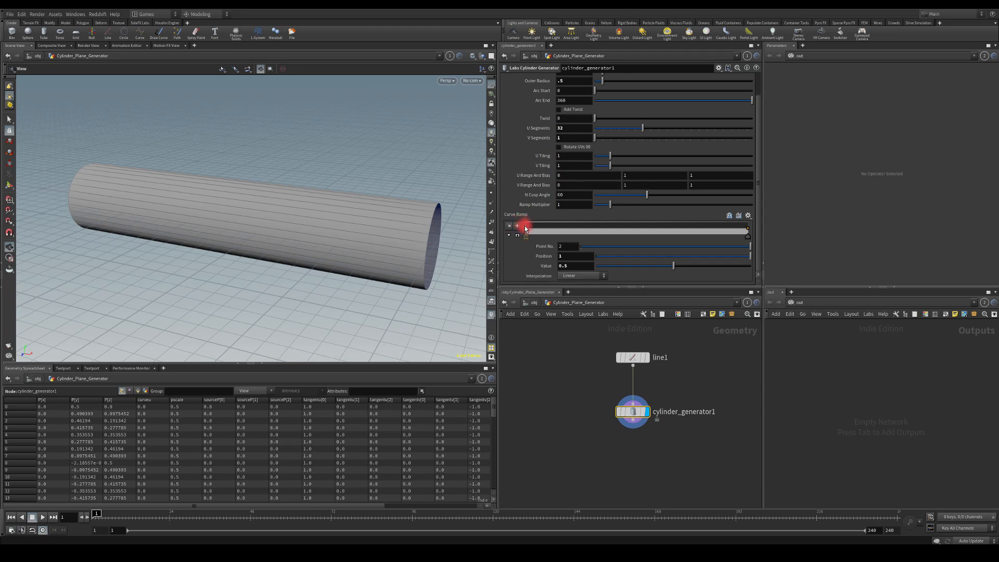
left_click_drag(526, 231, 510, 233)
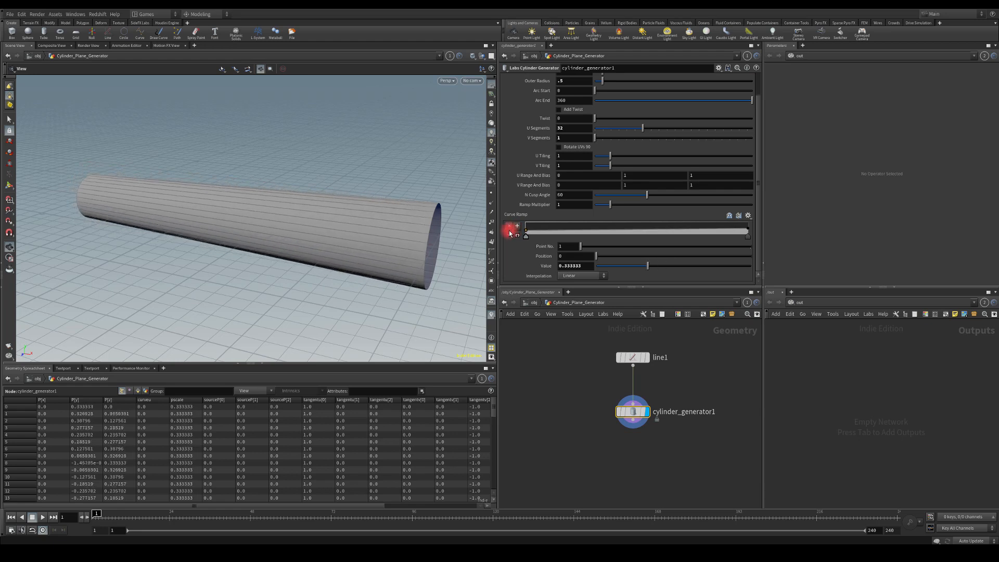
left_click(629, 231)
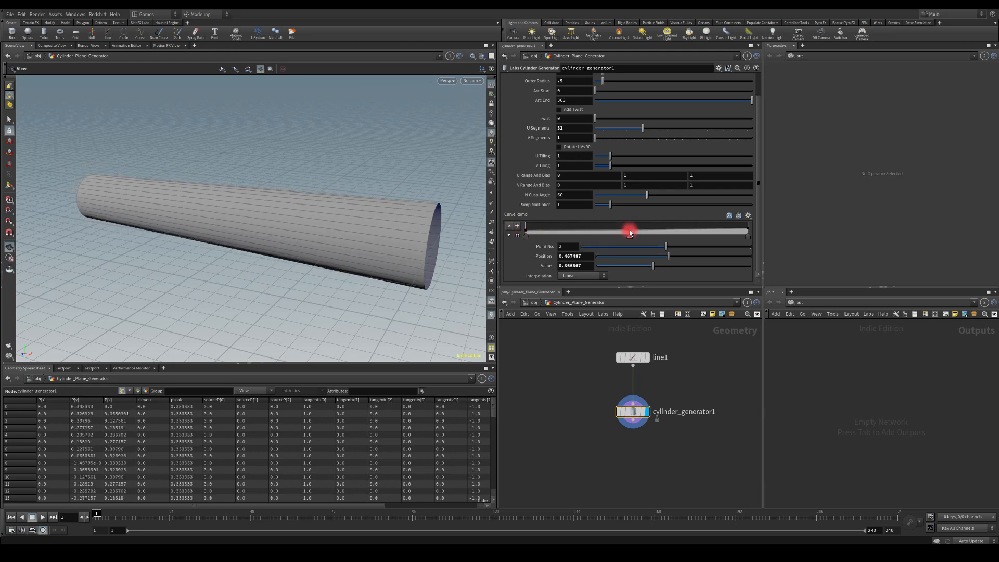
Step: Set the middle curve ramp point's interpolation to Bezier, deleting the extra points added by mistake
right_click(628, 231)
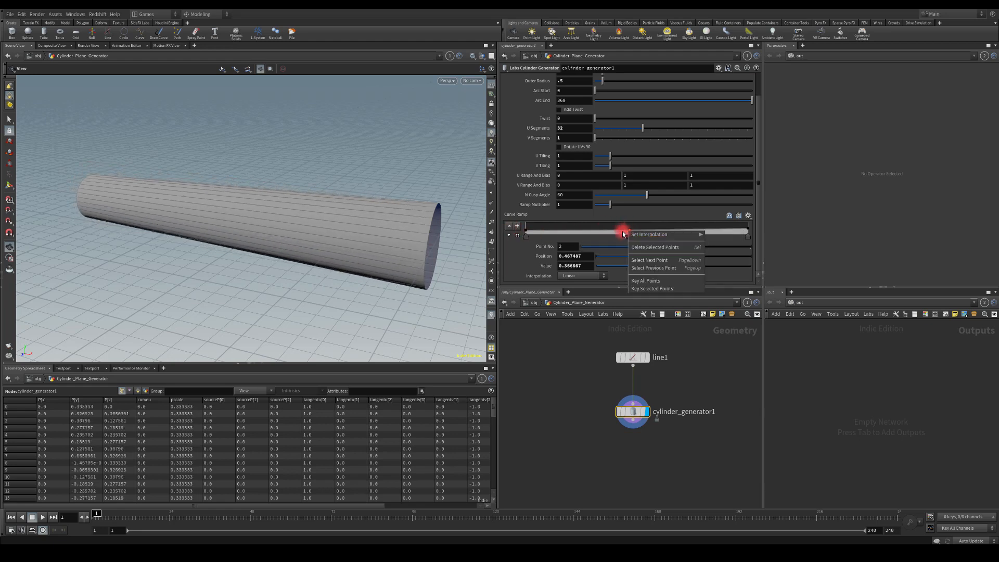
left_click(620, 230)
right_click(630, 230)
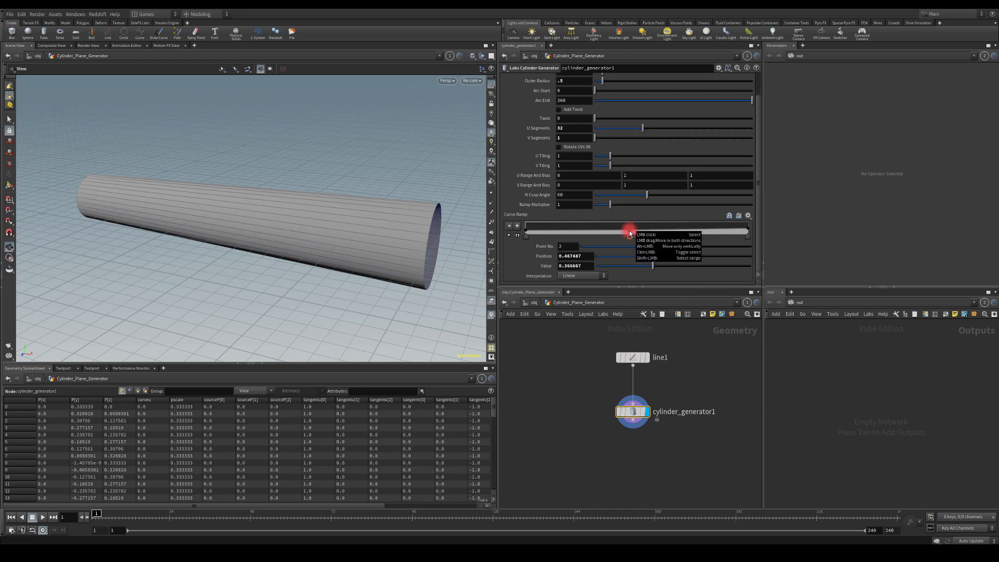
left_click(621, 230)
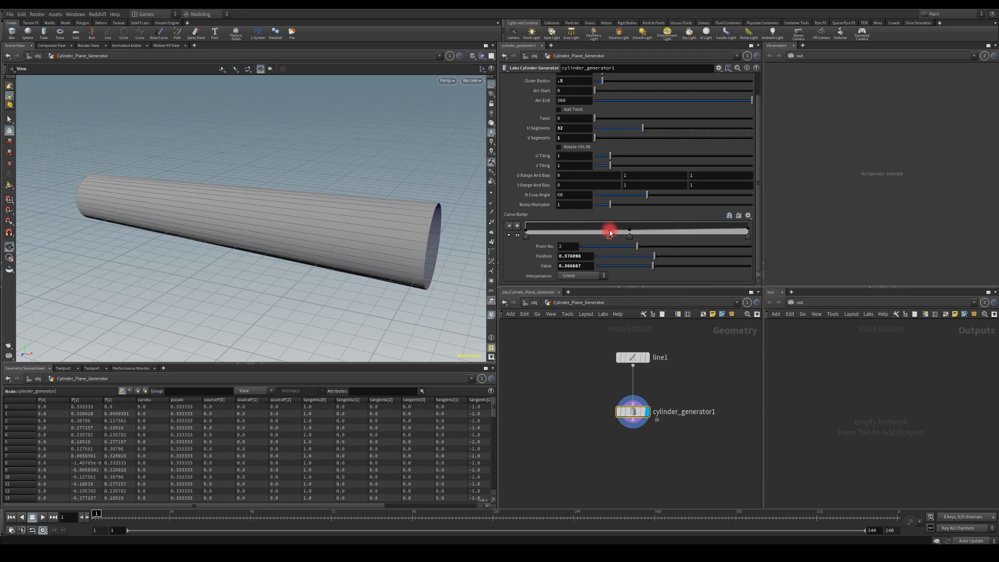
right_click(629, 231)
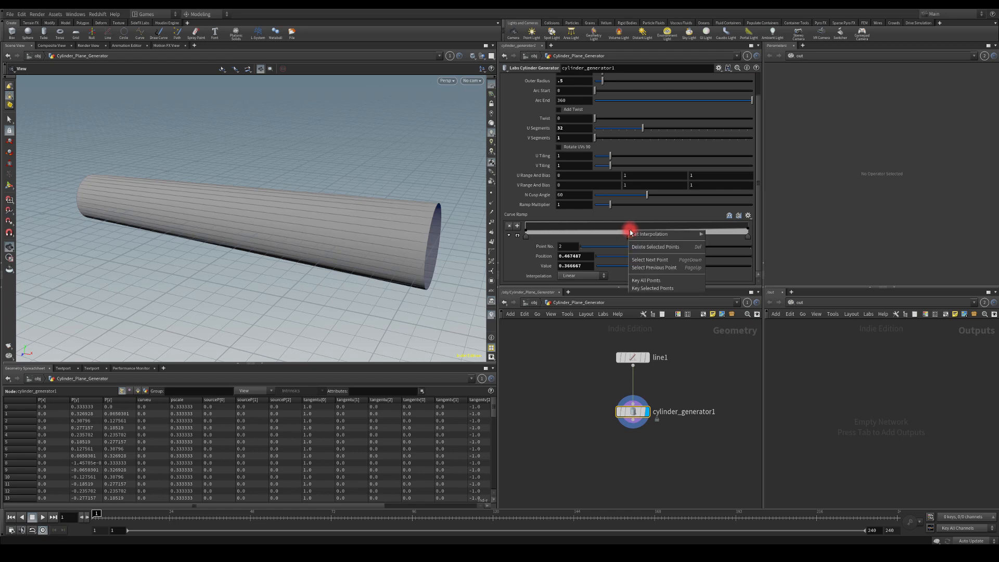
left_click(653, 234)
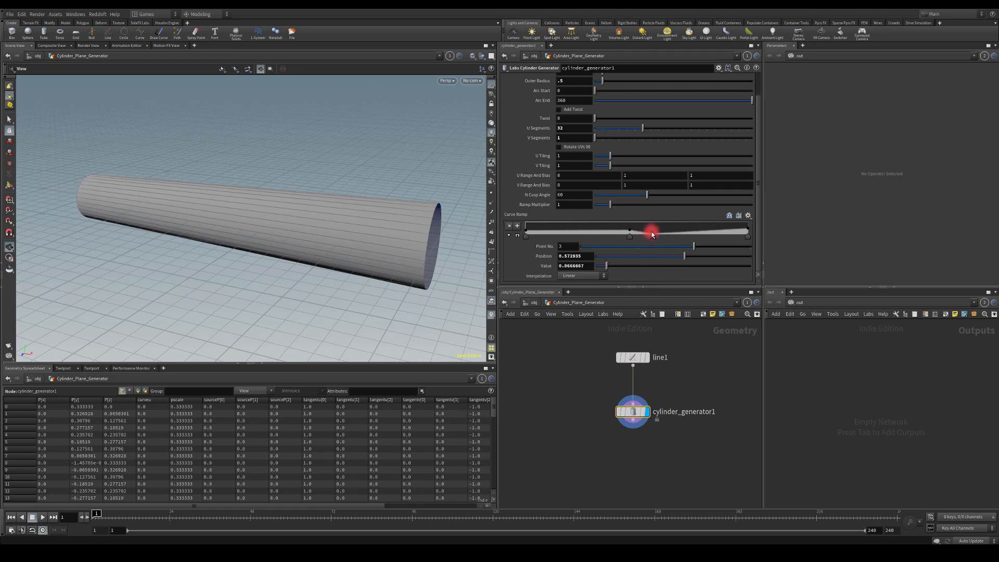
key("Delete")
right_click(630, 231)
mouse_move(688, 239)
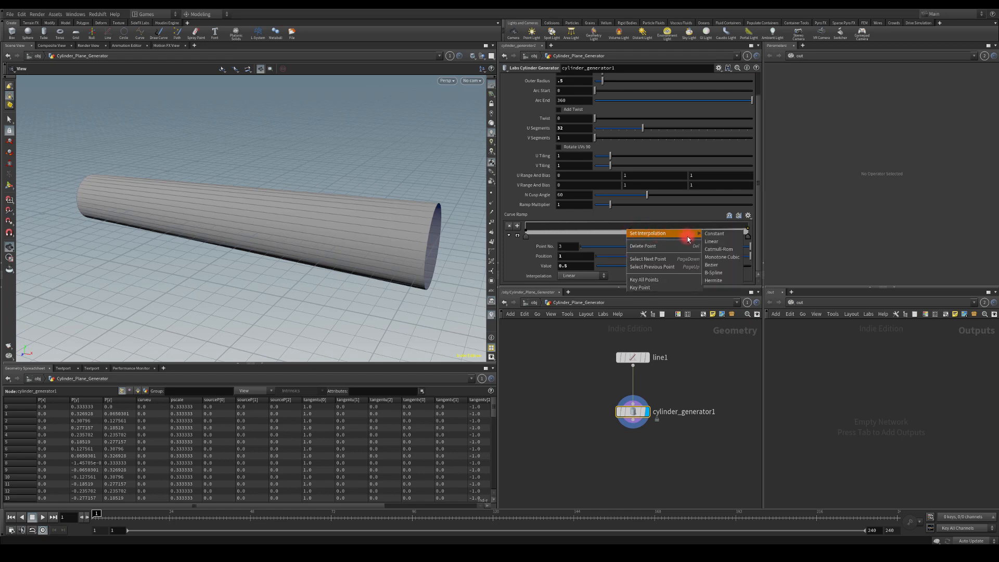
left_click(711, 264)
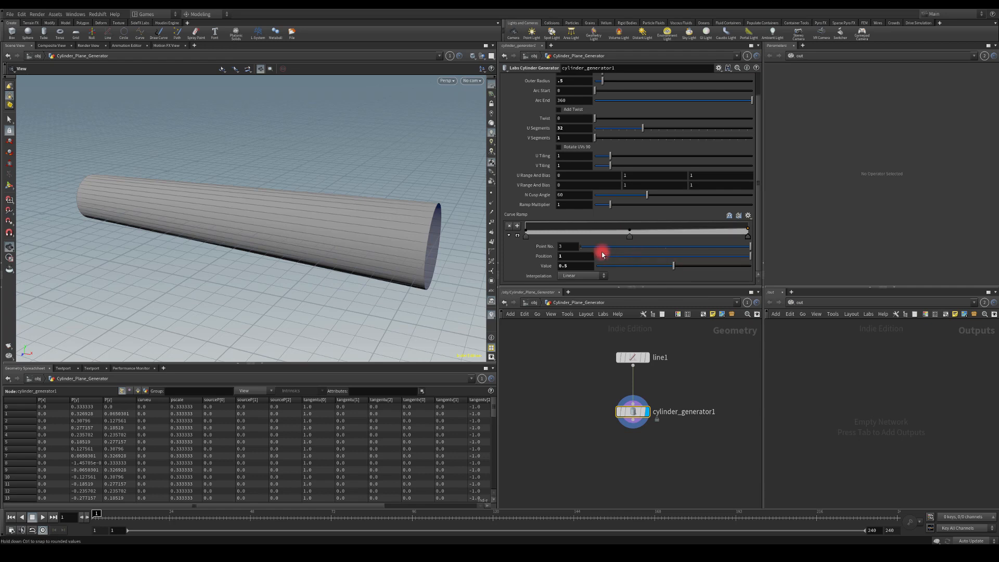
Step: Set the interpolation of the curve ramp's first and last points to Bezier
left_click(525, 234)
right_click(526, 234)
mouse_move(566, 237)
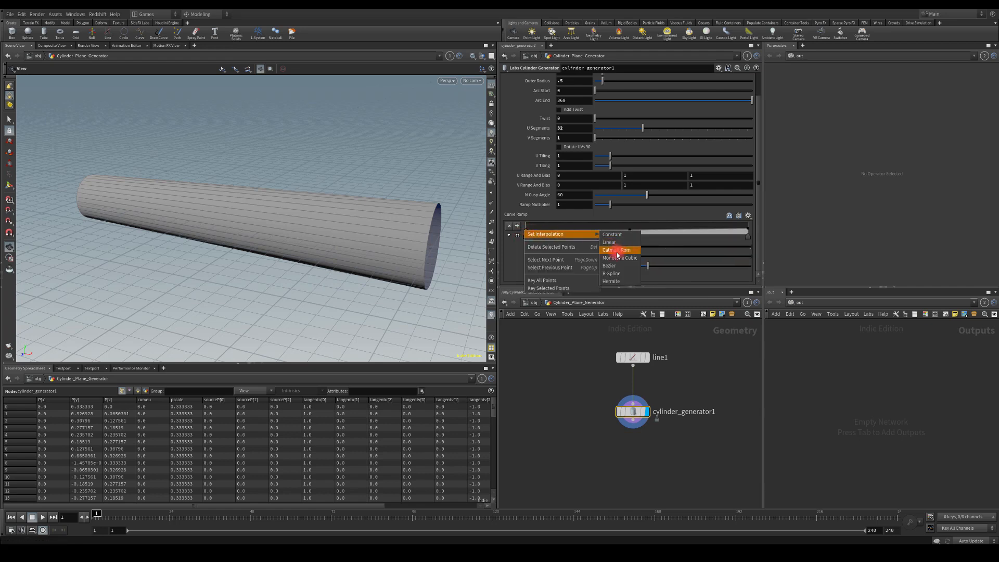
left_click(610, 265)
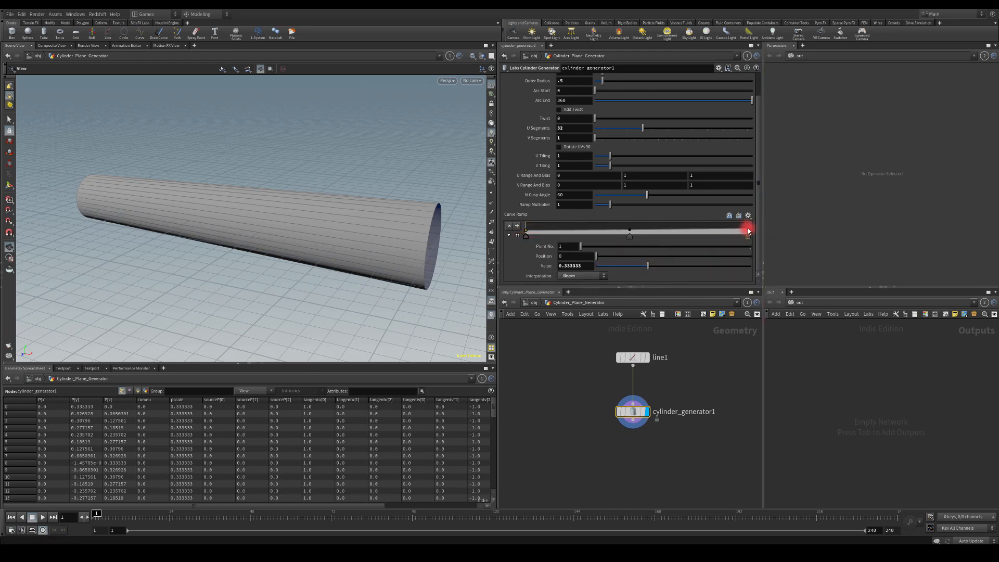
left_click(749, 232)
right_click(749, 232)
mouse_move(824, 237)
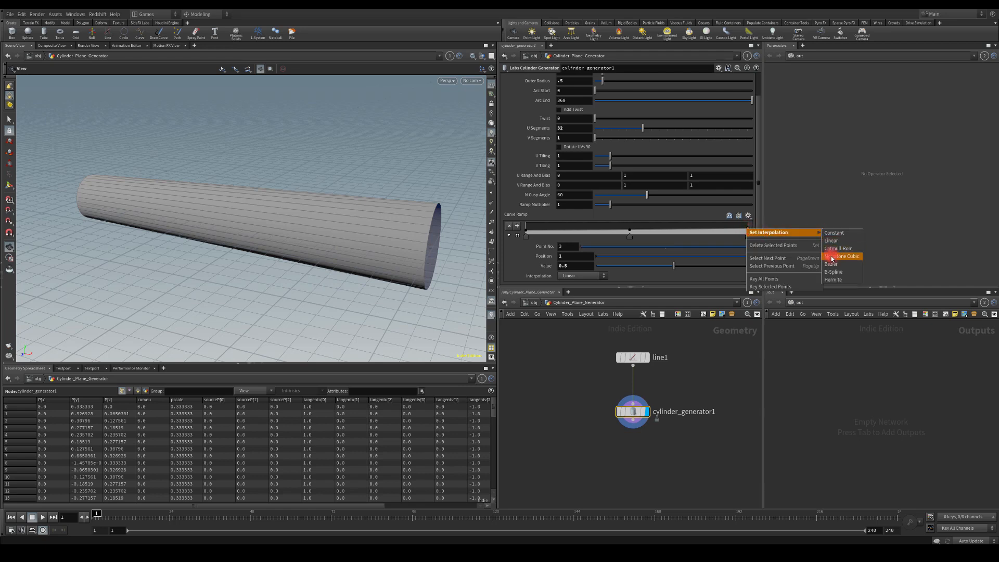
left_click(827, 262)
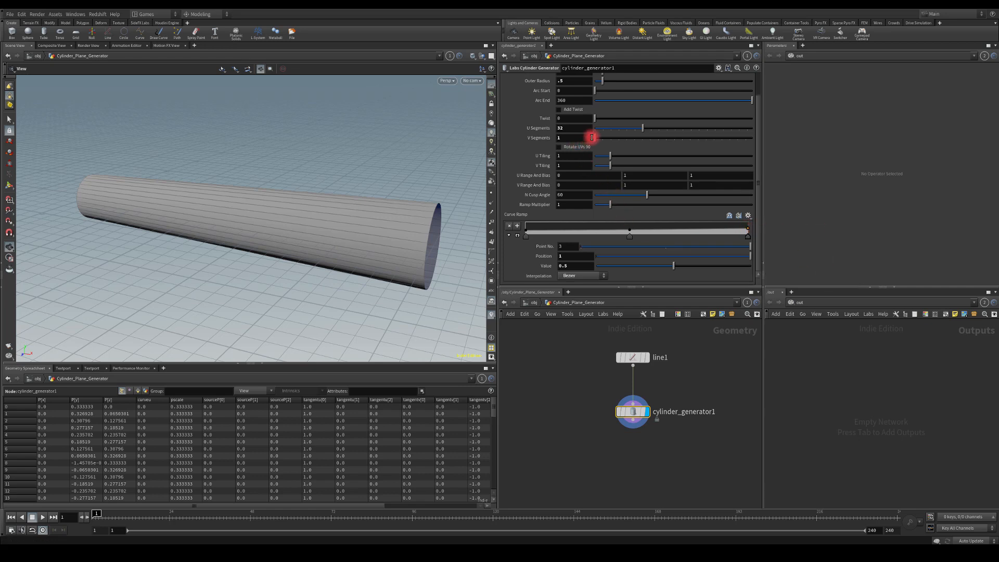
Step: Raise V Segments to 22 and the curve ramp's last point to about 0.97 to flare the cylinder's end
left_click_drag(592, 137, 628, 140)
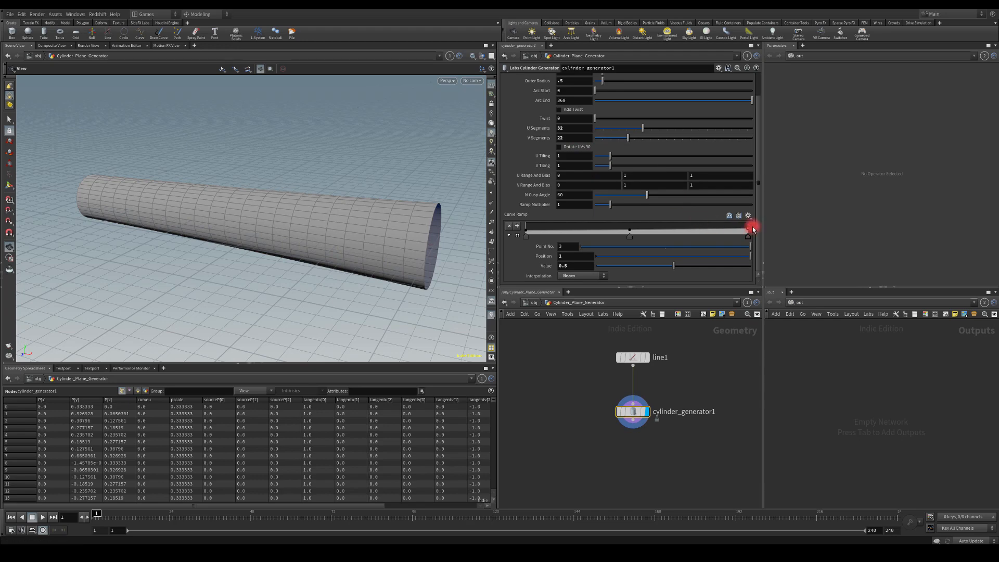
left_click_drag(749, 232, 751, 222)
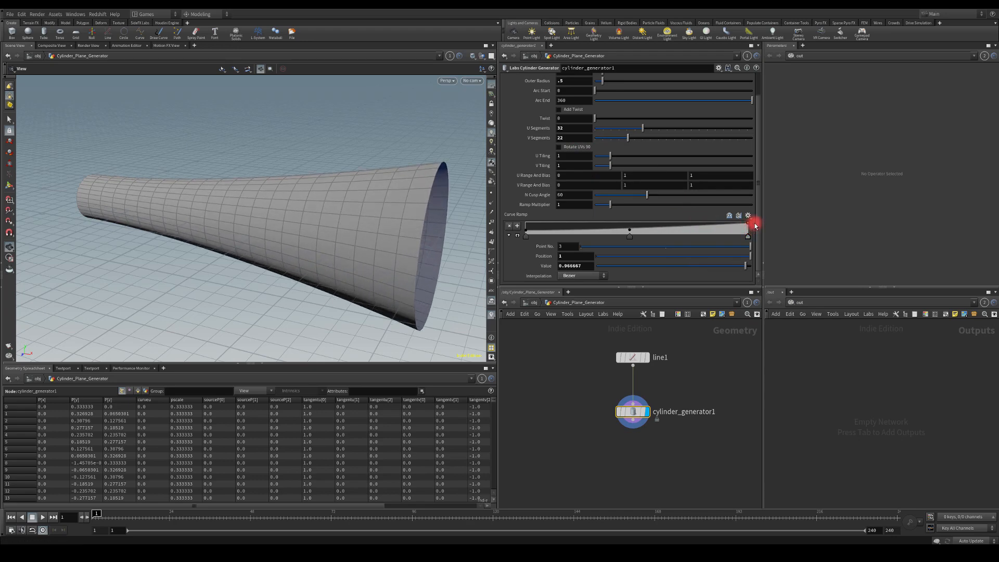
left_click_drag(185, 177, 365, 166)
Step: Remove the middle curve ramp point and set the last point's value to 0.5
left_click(630, 237)
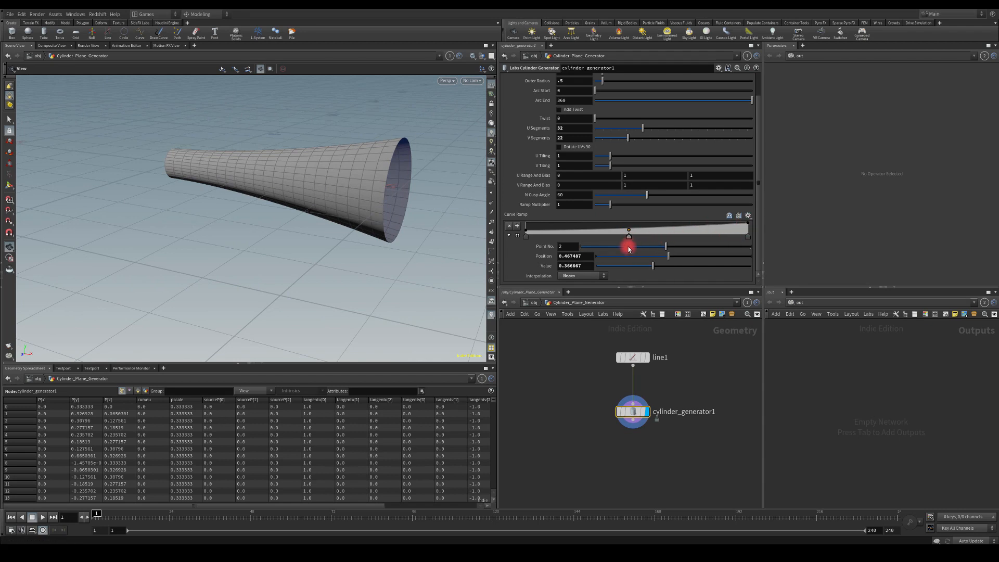
left_click_drag(629, 249, 685, 245)
left_click(564, 256)
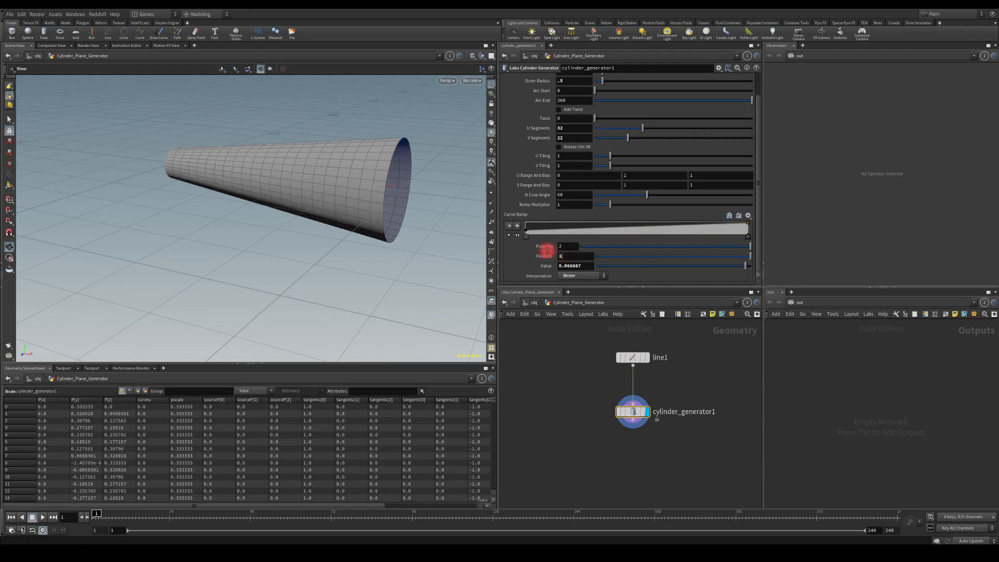
left_click(591, 264)
type(".")
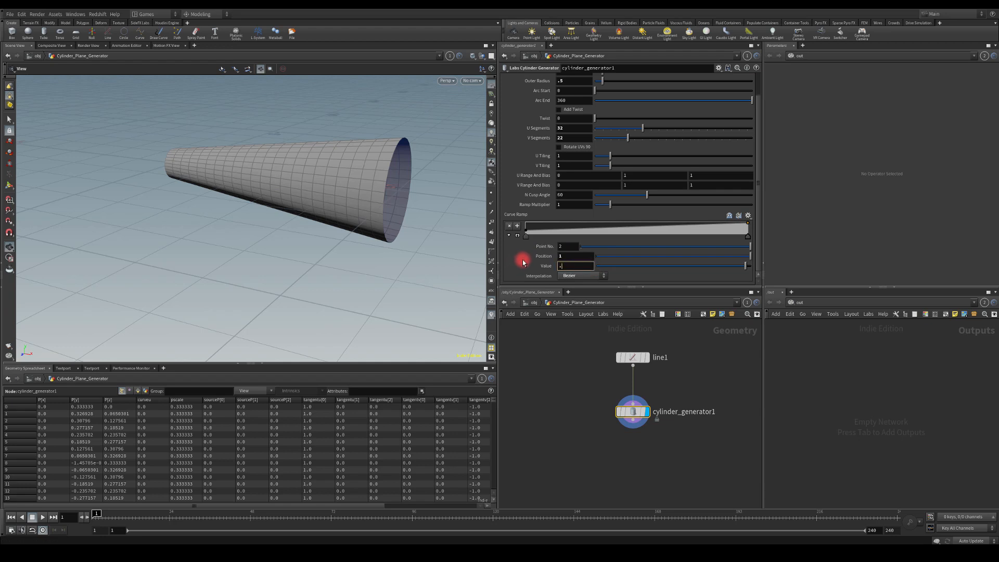
type("5")
key("Return")
Step: Set the curve ramp's first point value to 0.5 and V Segments to 1
left_click(525, 233)
left_click(571, 264)
type(".5")
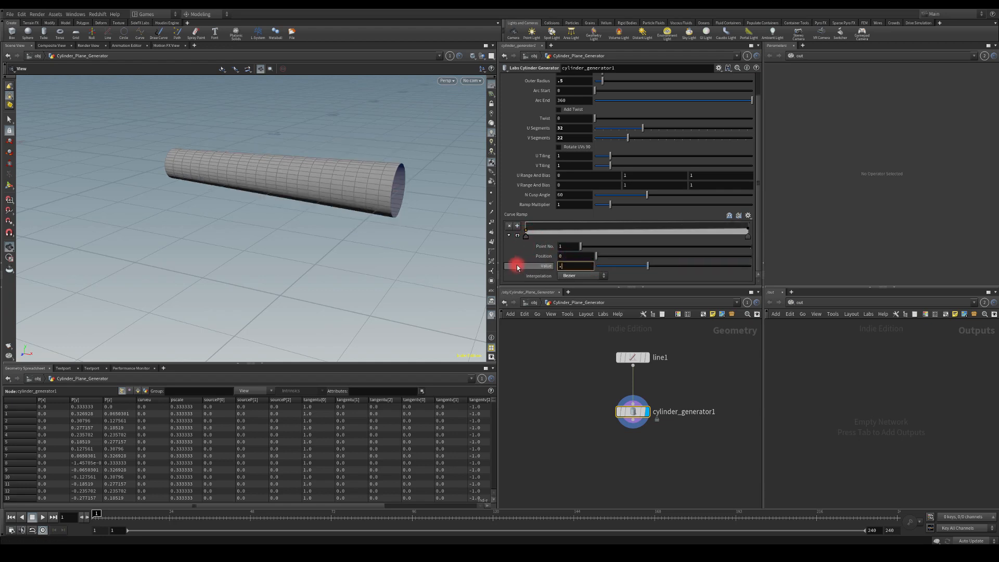
key("Return")
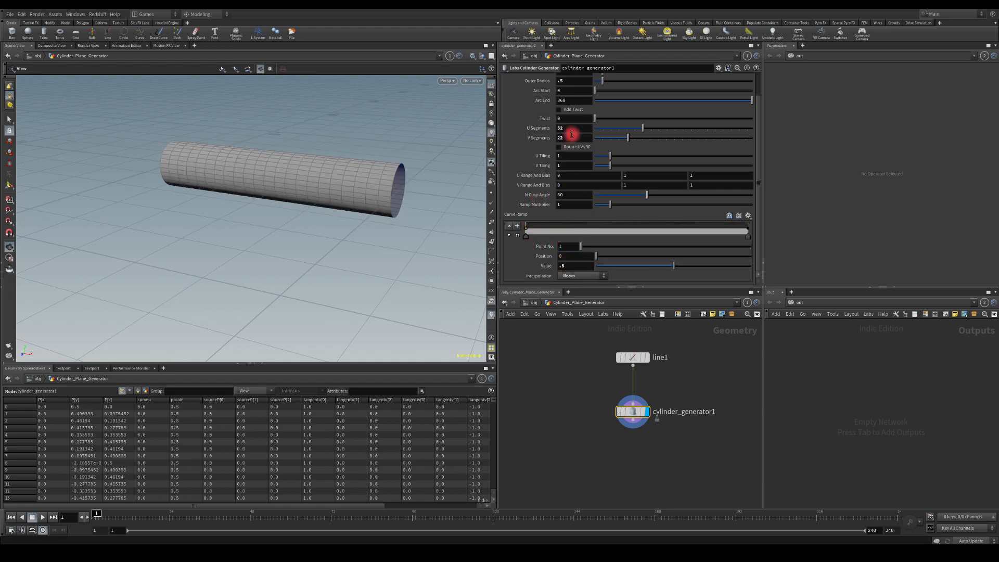
left_click_drag(607, 139, 535, 130)
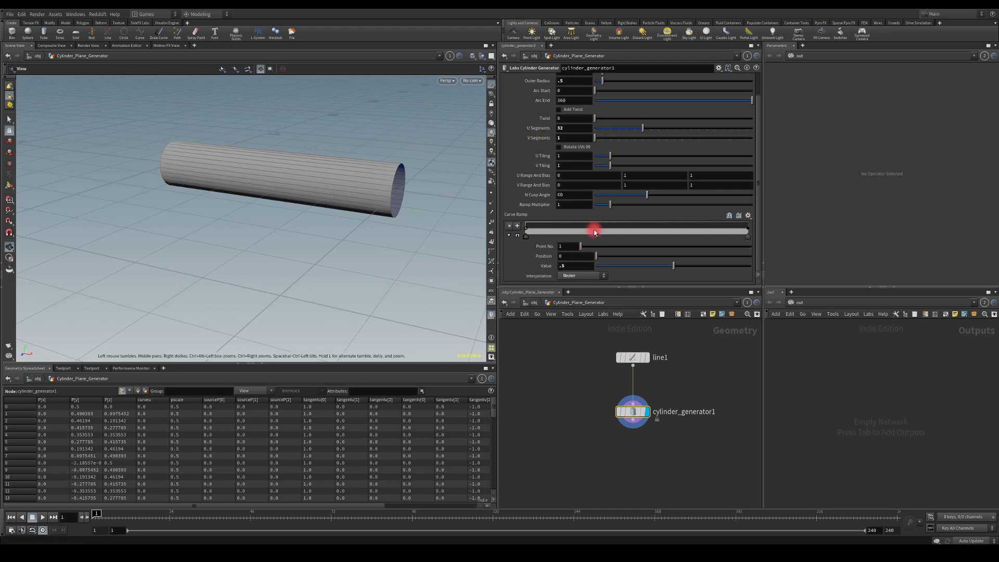
Step: Move the cylinder generator node closer beneath the line node and enable Add Noise on it
left_click_drag(633, 412, 632, 392)
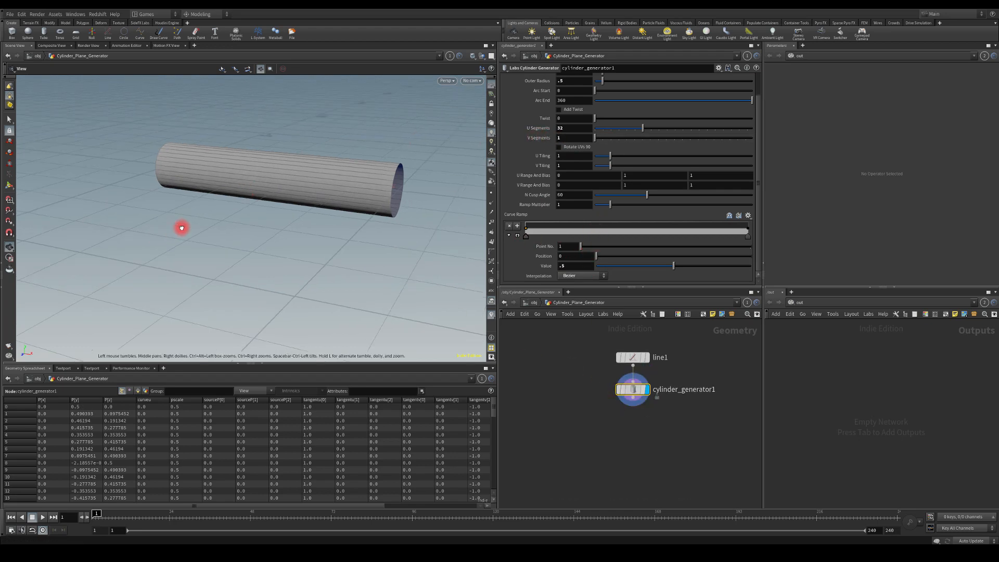
left_click_drag(183, 226, 260, 161)
scroll(577, 213, "up", 3)
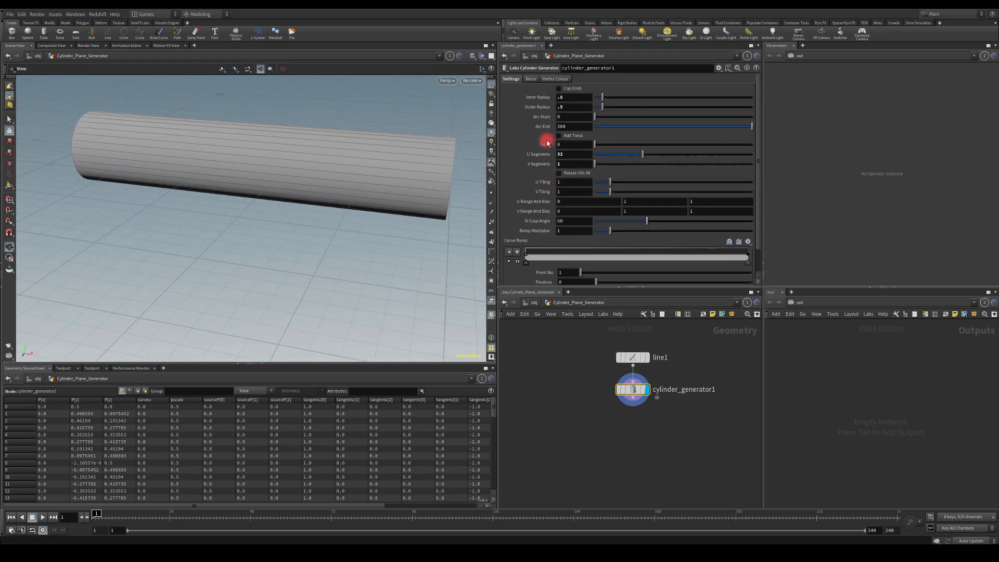
left_click(530, 79)
left_click(562, 91)
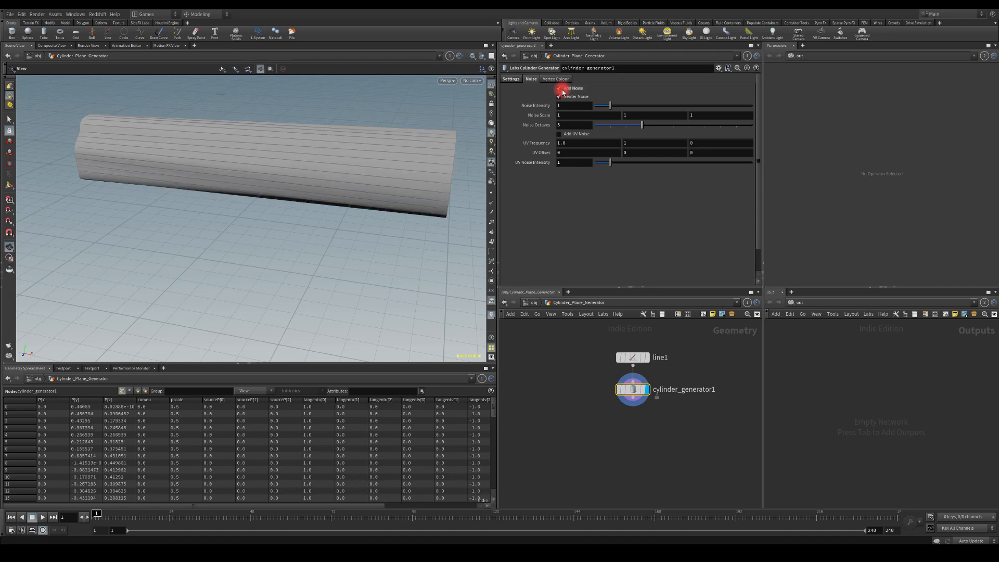
Step: Set the cylinder generator's V Segments to 19 so the noise deforms the mesh along its length
left_click_drag(221, 127, 385, 109)
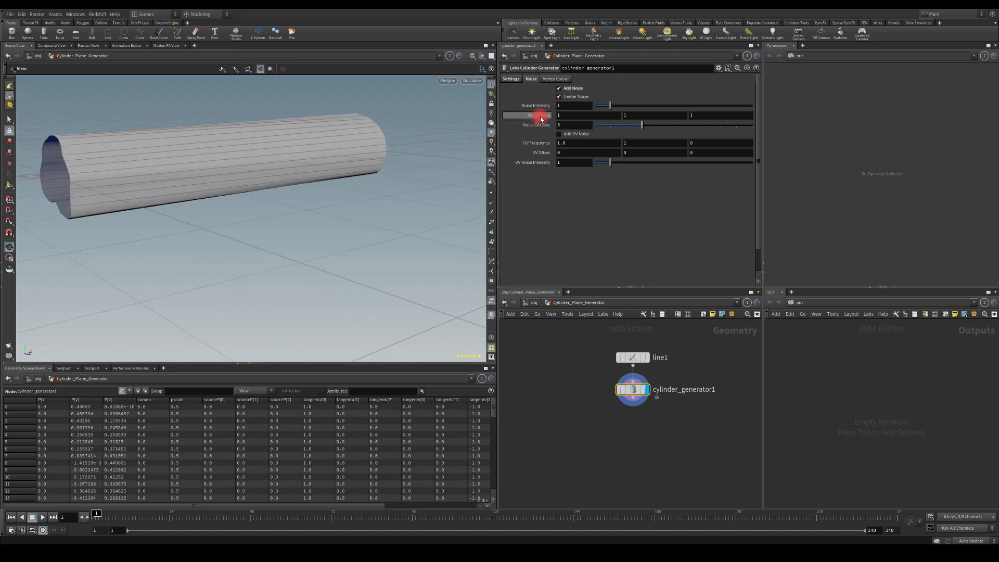
left_click(511, 79)
left_click_drag(603, 163, 623, 164)
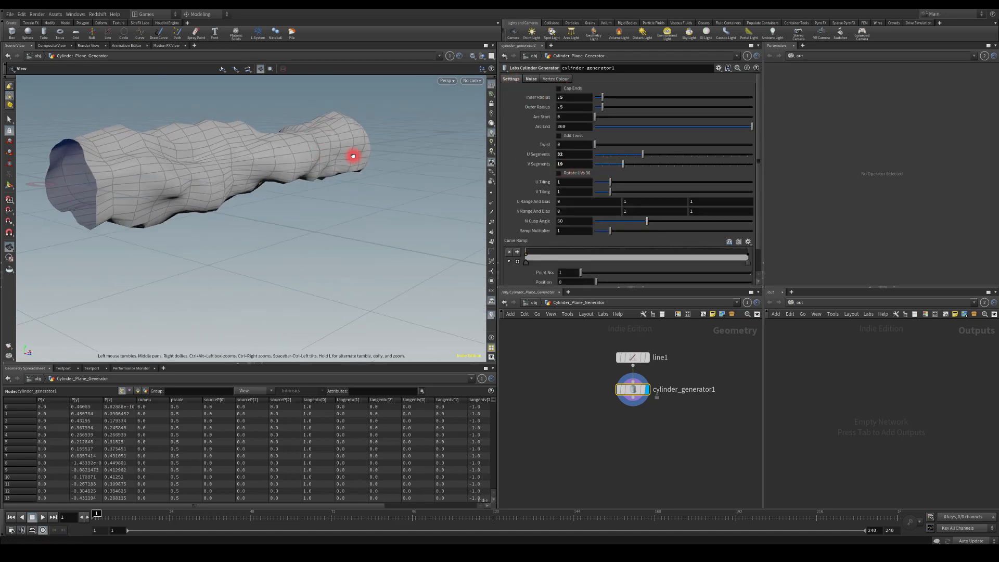
left_click_drag(352, 156, 336, 132)
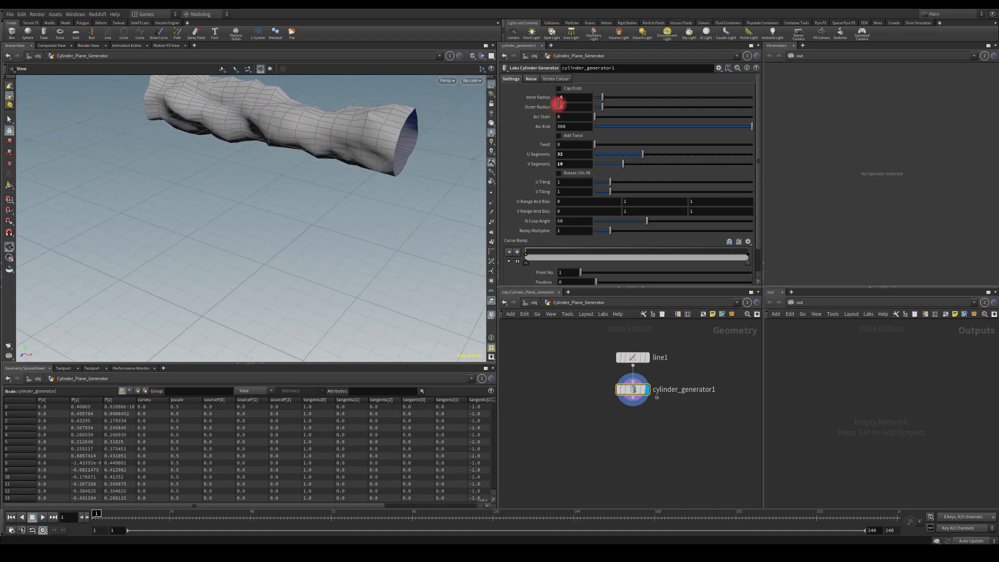
Step: Turn off Add Noise on the cylinder generator and show its vertex colour settings
left_click(532, 79)
left_click(558, 88)
left_click(553, 80)
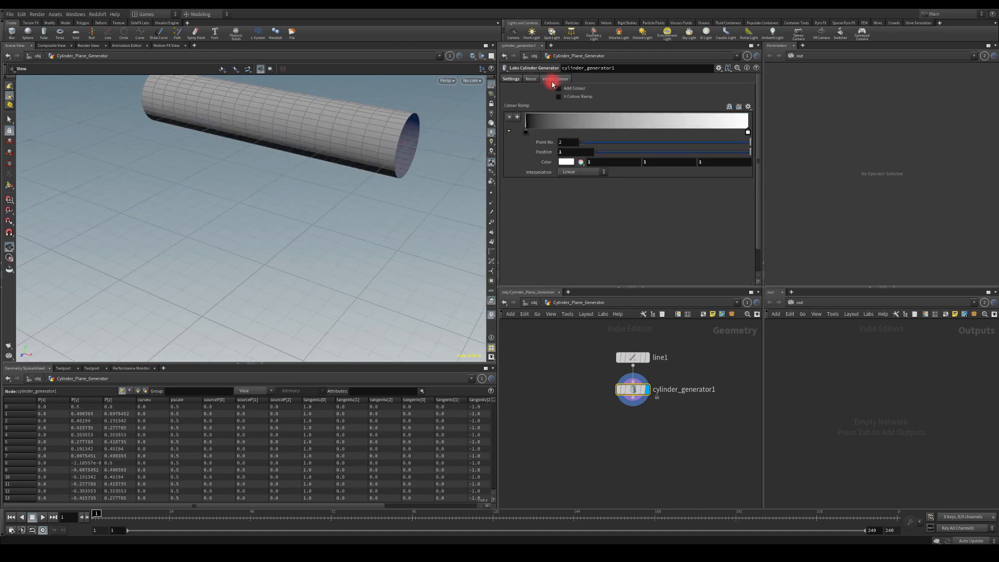
Step: Reset the cylinder generator's V Segments to 1, after trying 25
left_click(508, 80)
left_click_drag(602, 163, 633, 162)
left_click_drag(269, 174, 362, 115)
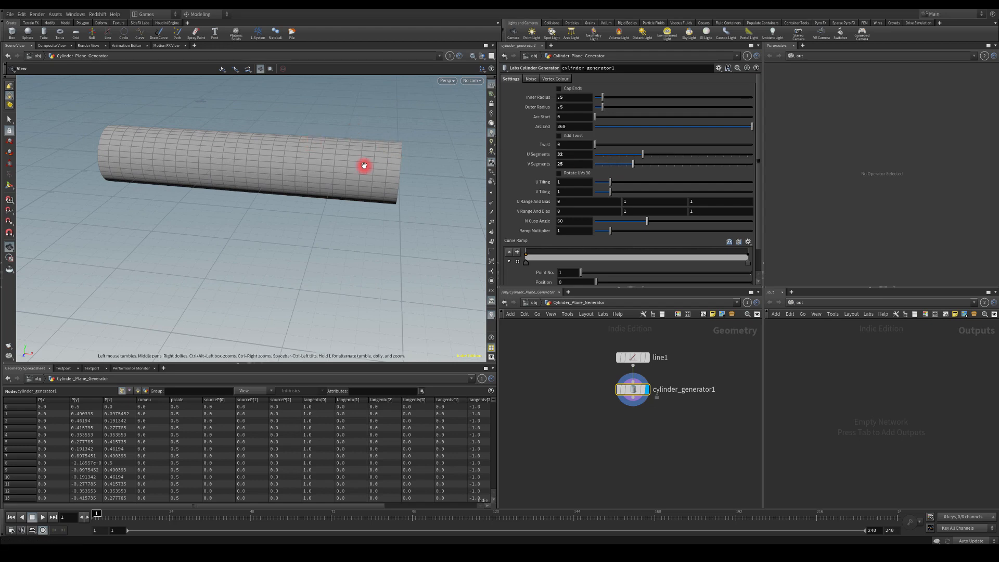
left_click_drag(625, 165, 526, 161)
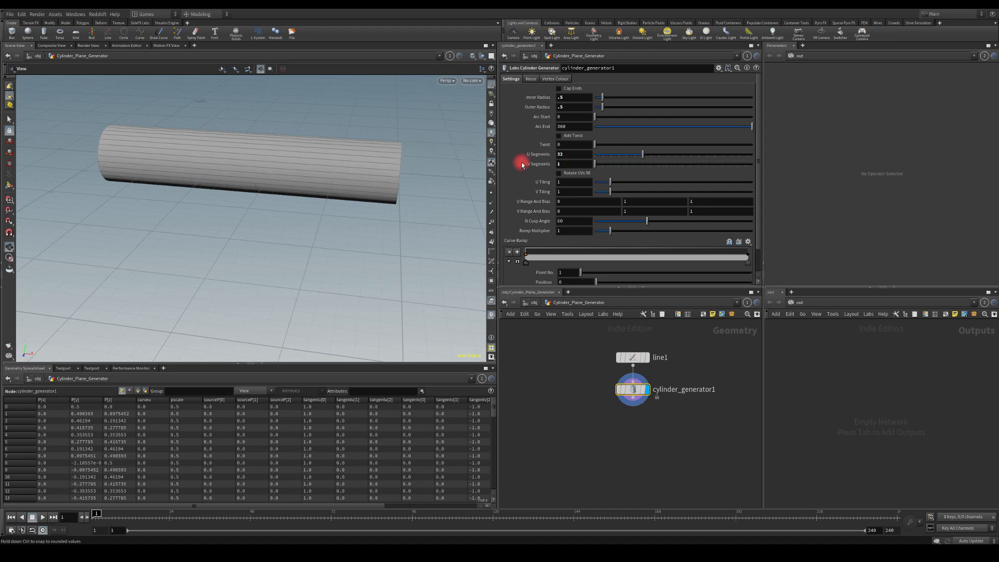
left_click_drag(309, 159, 333, 151)
Step: Add a Match Size node after the cylinder generator using the Labs Axis Align entry, and set Justify Y to Center
mouse_move(599, 418)
middle_mouse_down()
mouse_move(592, 405)
mouse_move(597, 416)
middle_mouse_up()
middle_click_drag(621, 454, 615, 434)
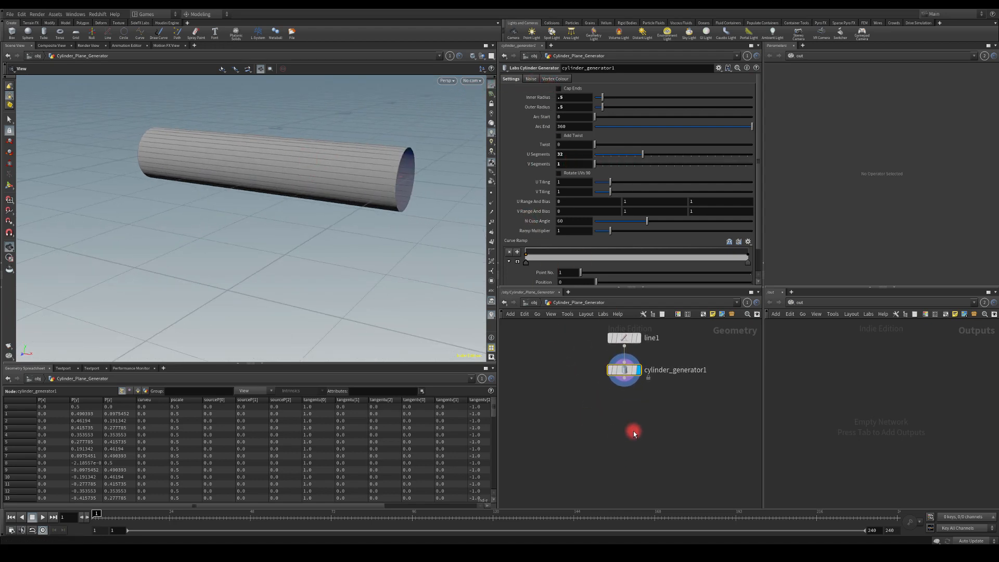
left_click(626, 382)
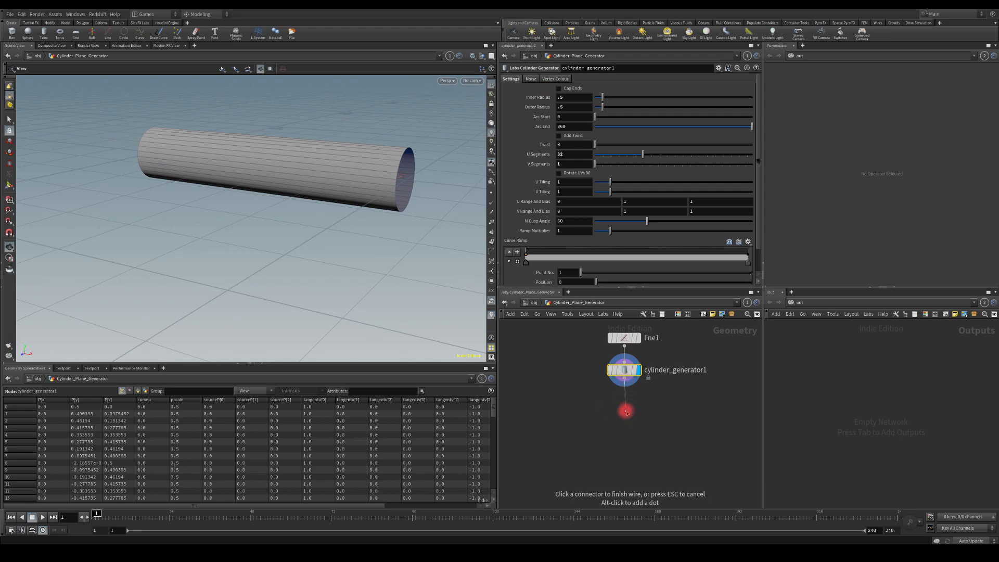
left_click(626, 412)
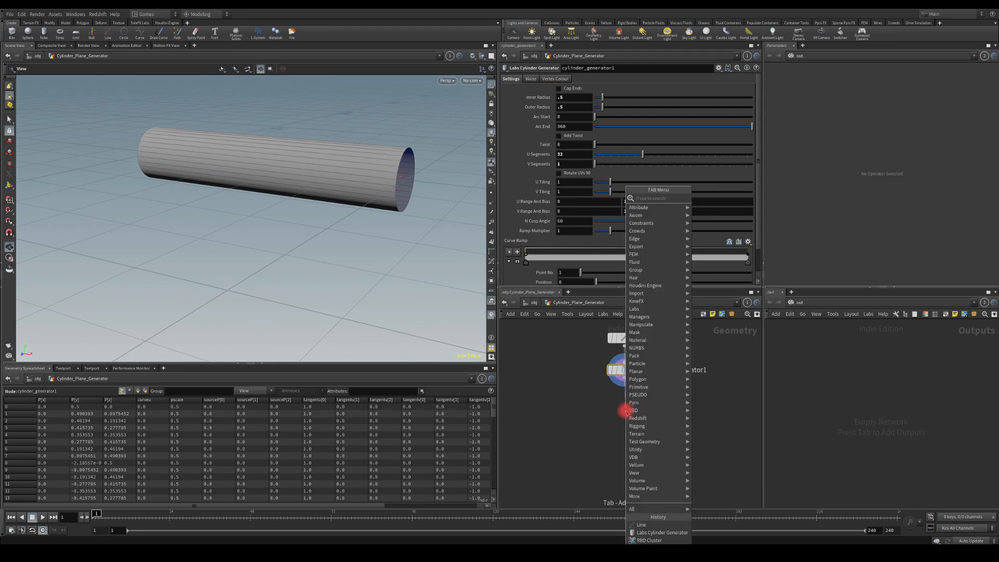
type("axi")
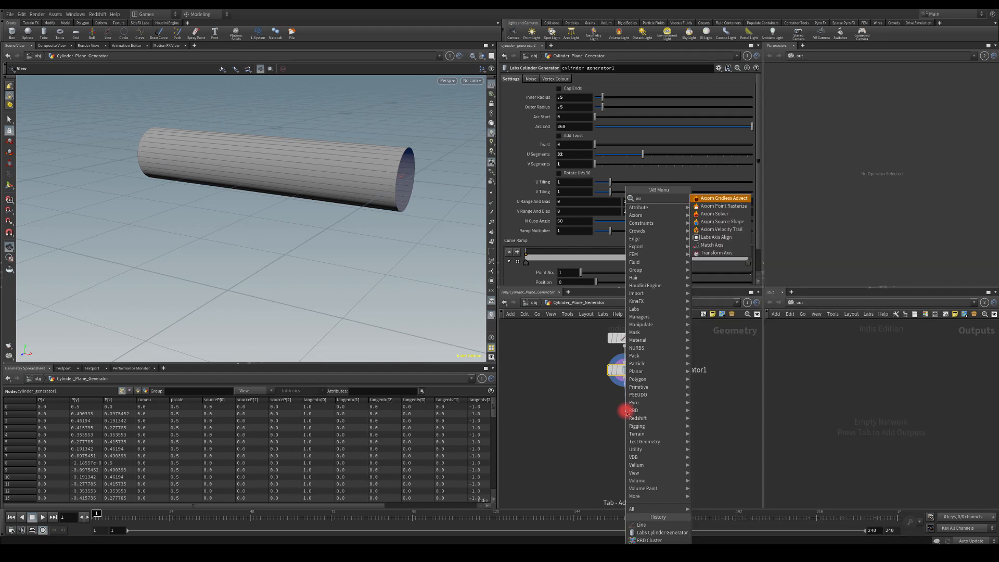
left_click(718, 238)
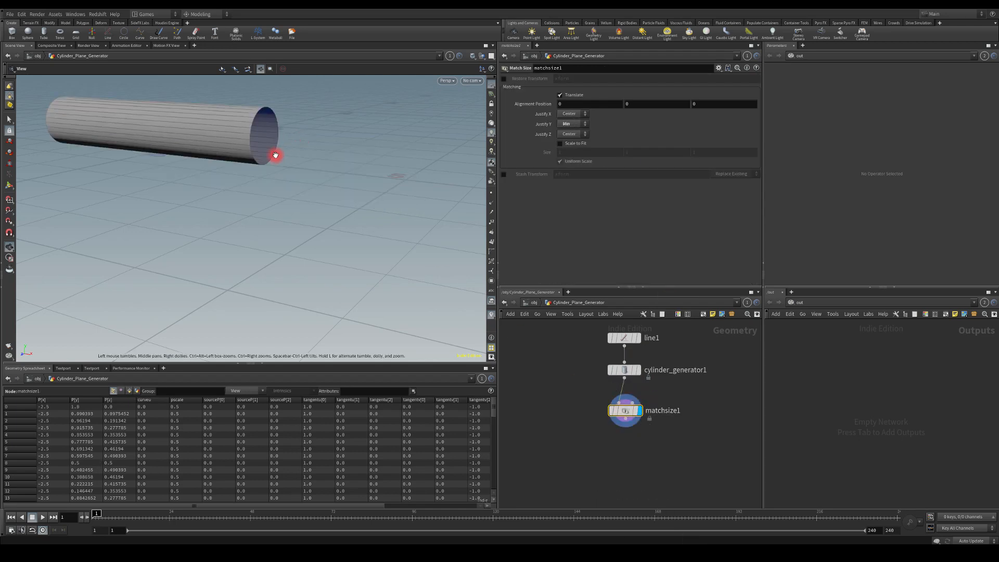
left_click(567, 125)
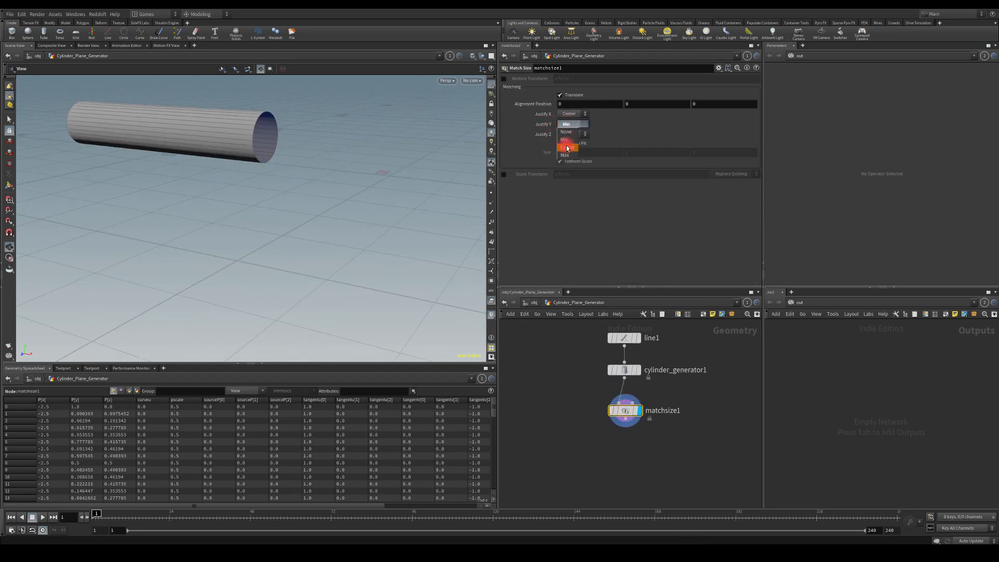
left_click(567, 147)
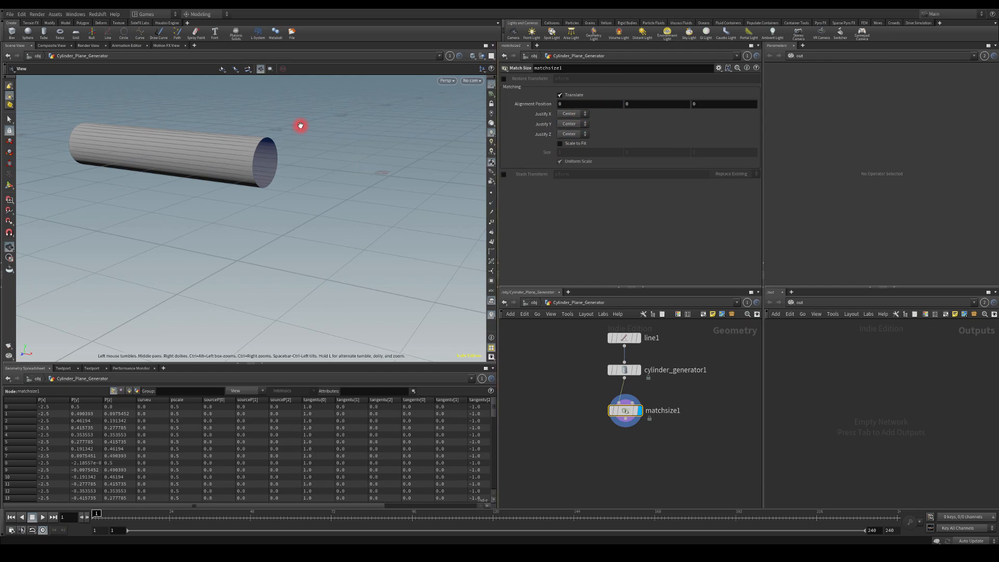
left_click_drag(300, 125, 307, 157)
Step: Add a separate Box node beside the cylinder chain and display it in the viewport
middle_click_drag(674, 384, 569, 402)
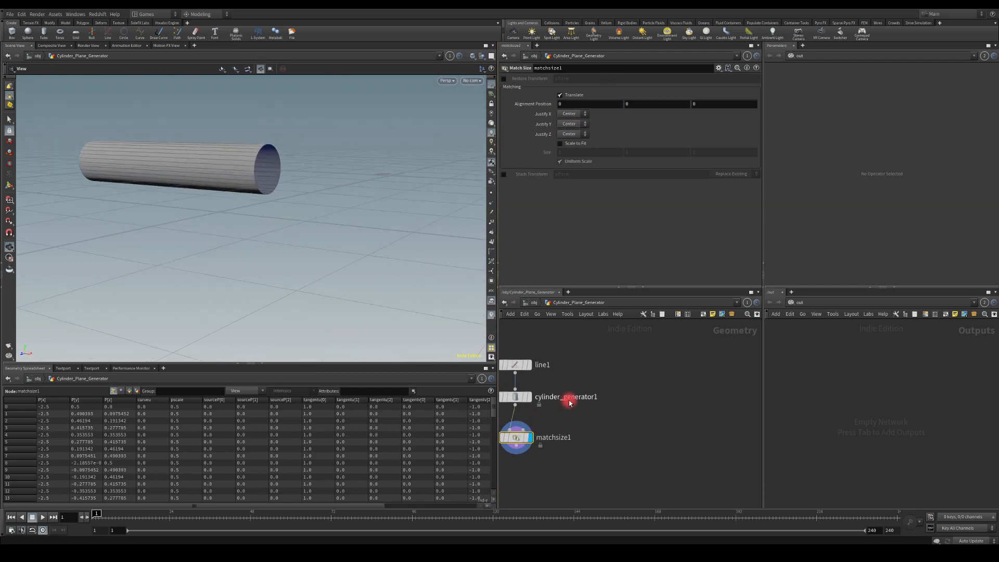
key("Tab")
type("box")
key("Return")
left_click(631, 384)
left_click(641, 385)
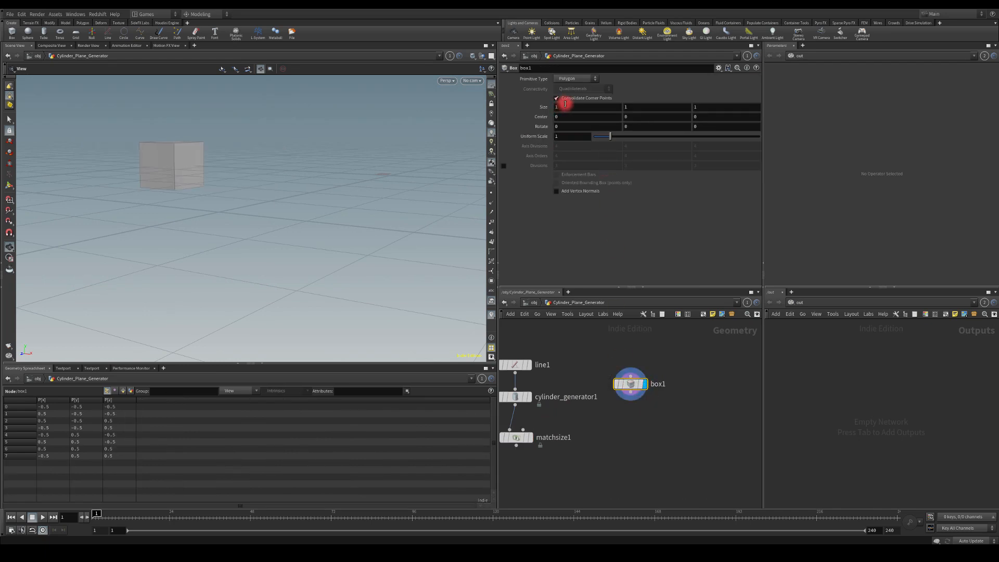
Step: Set the box's size to 5 in X, Y and Z
left_click_drag(565, 106, 481, 104)
type("5")
key("Return")
left_click_drag(641, 107, 589, 99)
type("5")
key("Return")
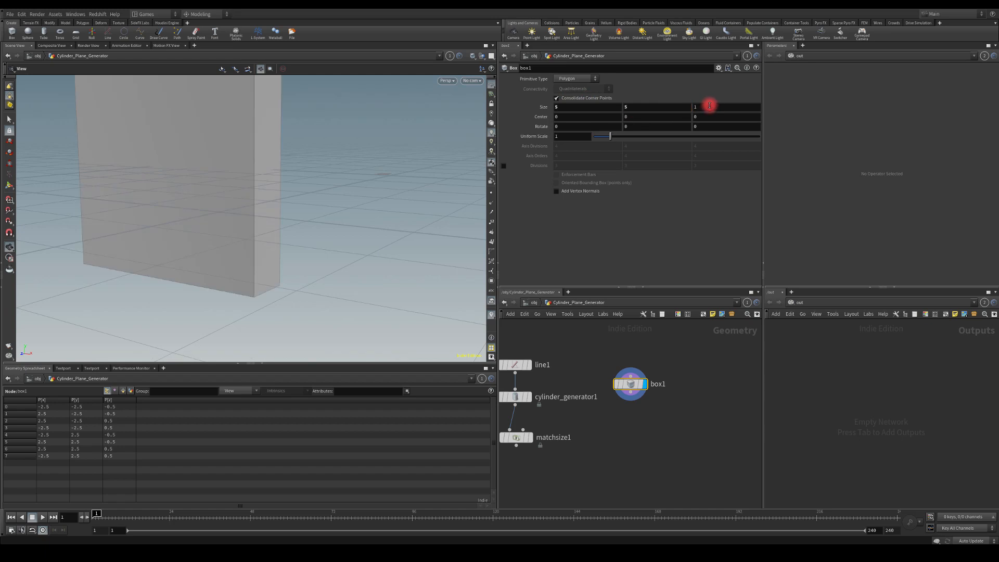
left_click_drag(710, 105, 526, 112)
type("5")
key("Return")
Step: Add a Boolean node fed by the Match Size node, connect the box to its second input, and display it
mouse_move(622, 459)
middle_mouse_down()
mouse_move(652, 400)
mouse_move(626, 458)
middle_mouse_up()
left_click(530, 419)
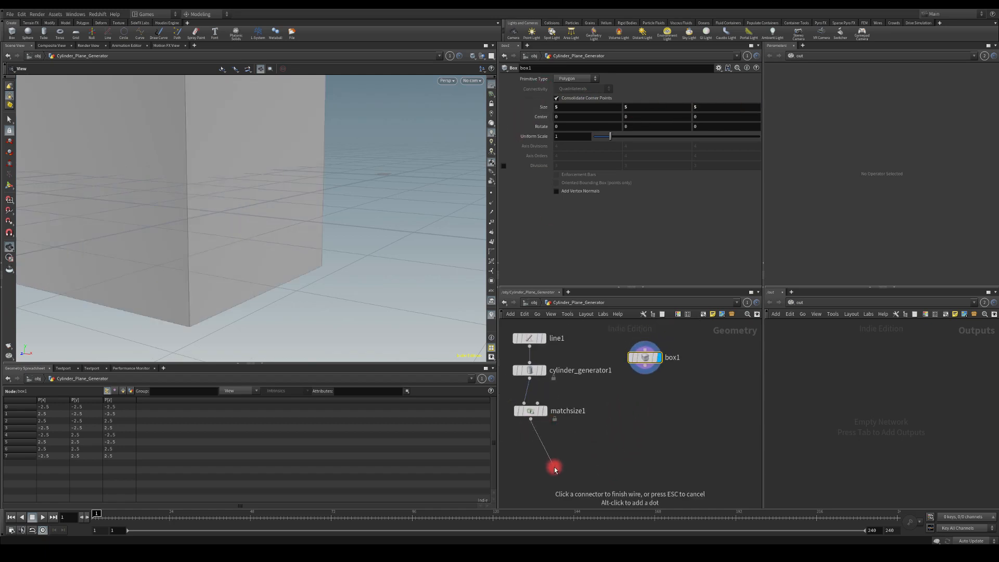
key("Tab")
type("bo")
key("Return")
left_click(555, 467)
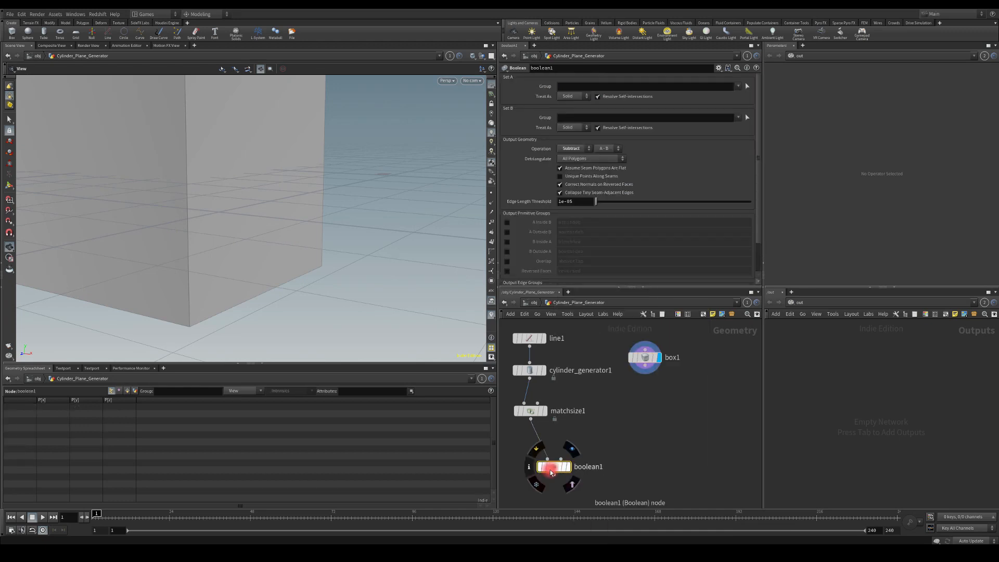
left_click_drag(551, 472, 565, 474)
mouse_move(645, 366)
left_mouse_down()
mouse_move(594, 458)
mouse_move(578, 461)
left_mouse_up()
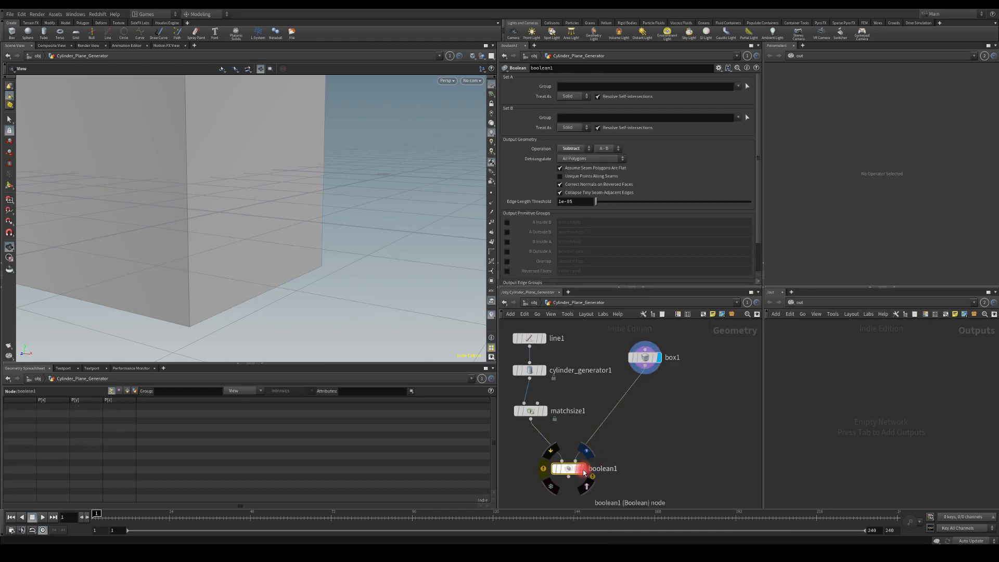
left_click(584, 471)
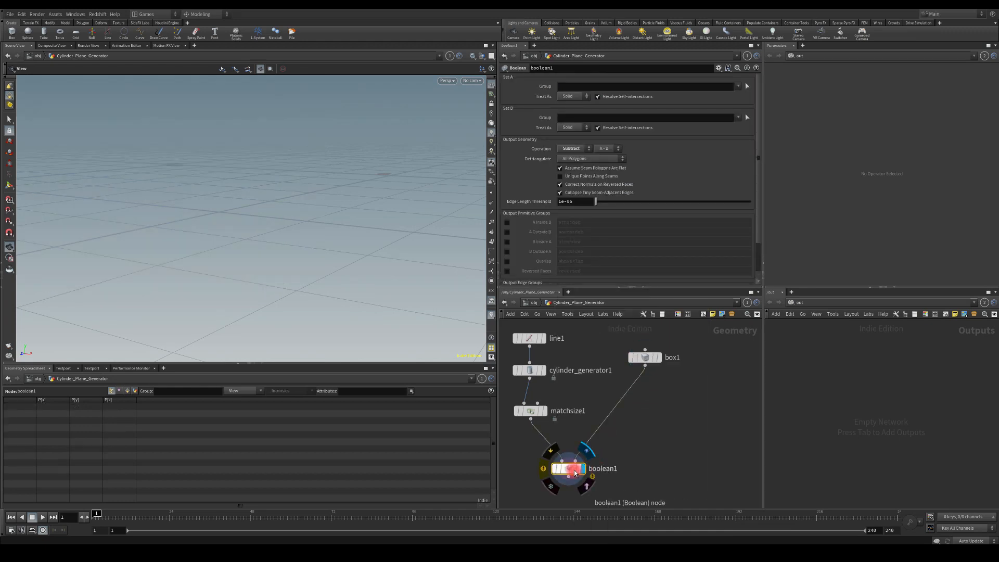
Step: Try the Boolean's Intersect and Subtract operations, ending on Intersect
left_click(568, 150)
left_click(569, 160)
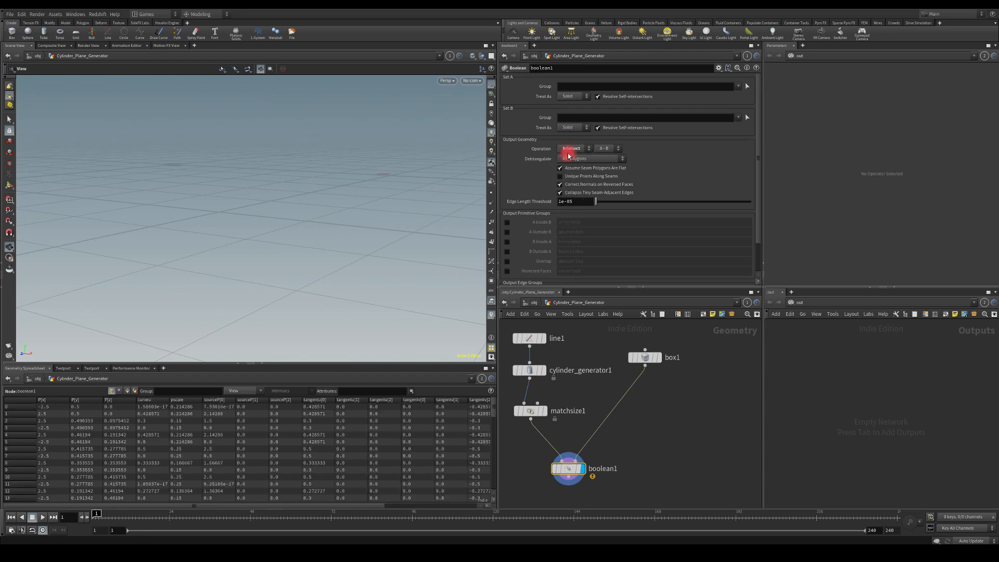
left_click(566, 147)
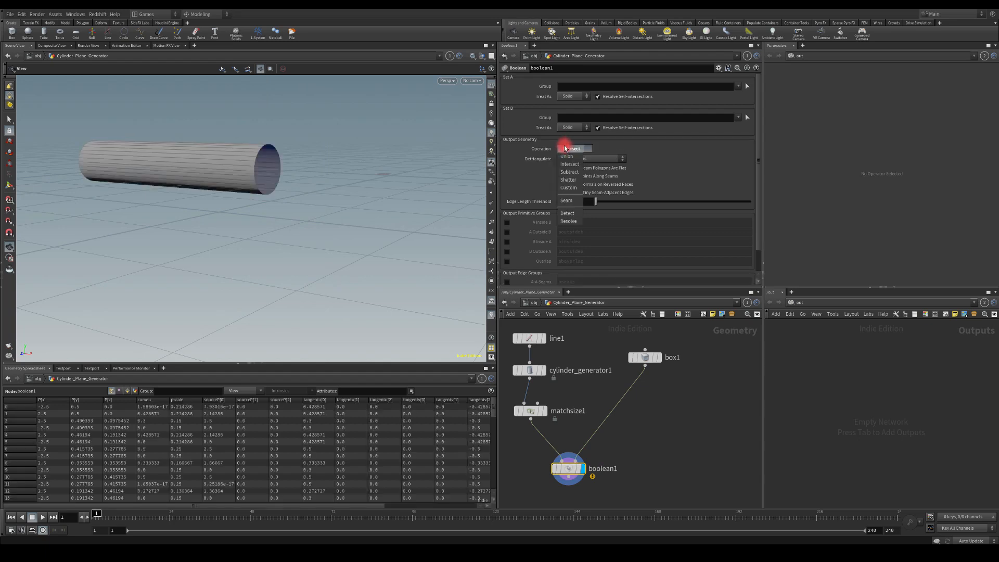
left_click(571, 172)
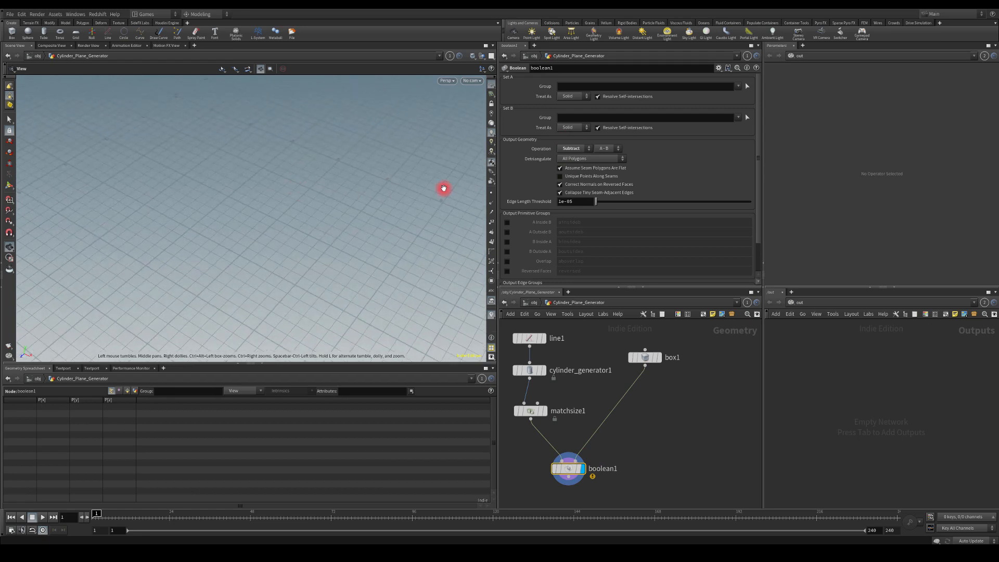
left_click(566, 150)
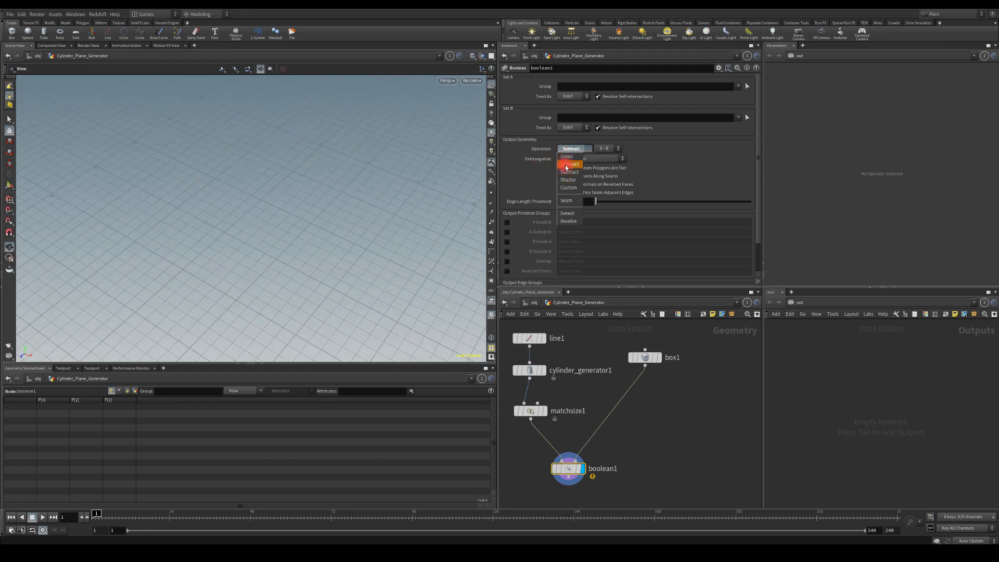
left_click(569, 164)
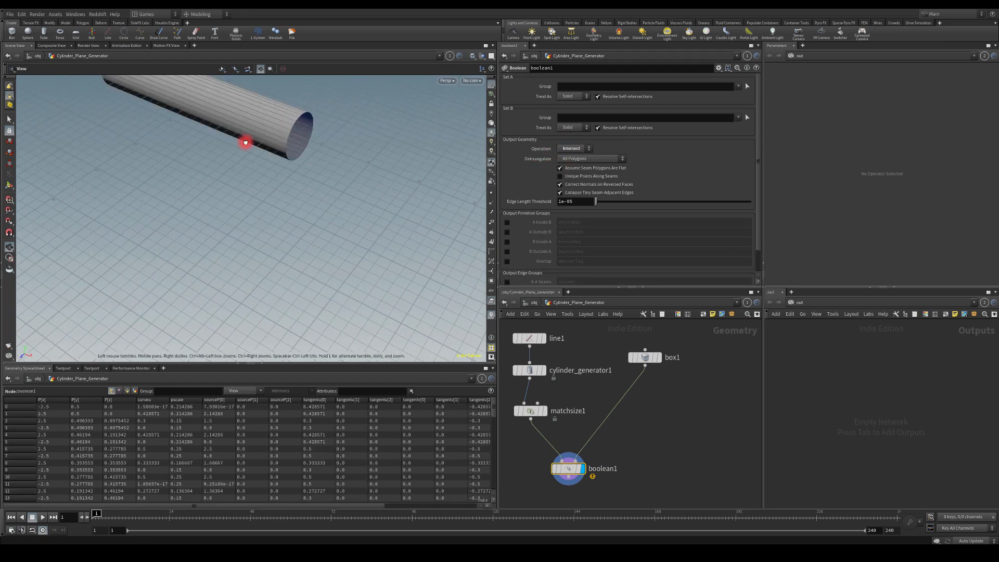
Step: Set the box's X and Y size to 4 so it is shorter than the cylinder
left_click(645, 357)
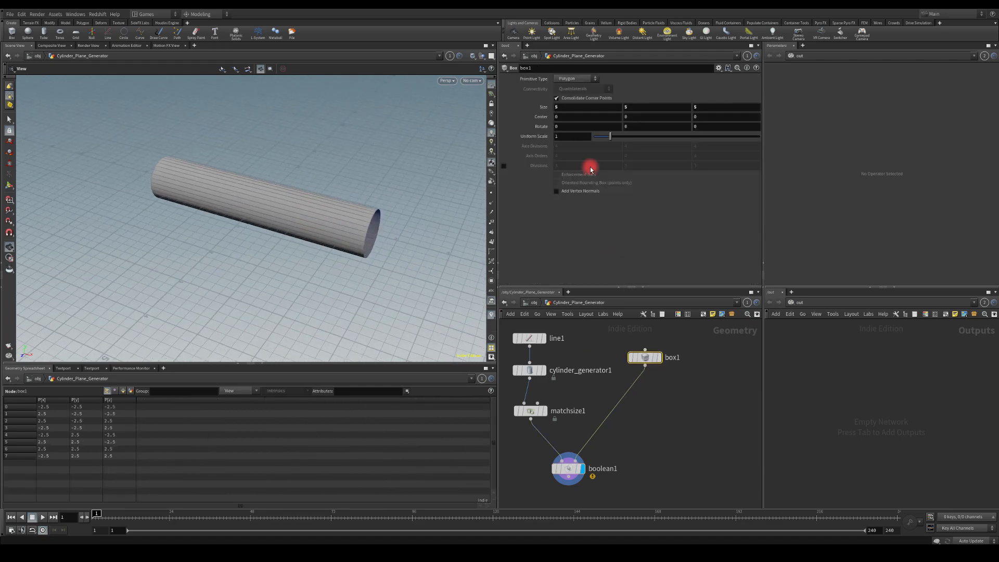
double_click(562, 108)
type("4")
key("Tab")
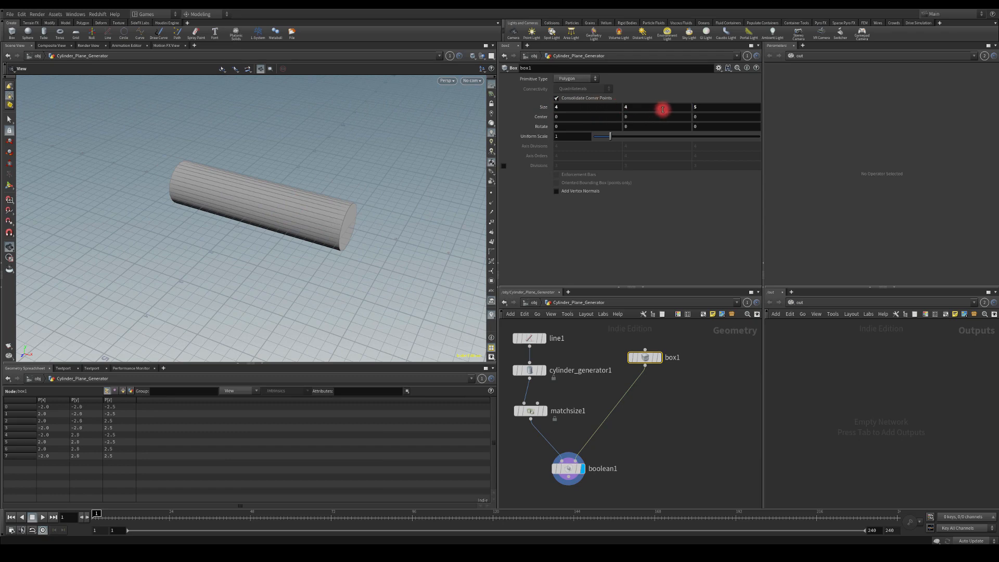
left_click_drag(392, 189, 375, 172)
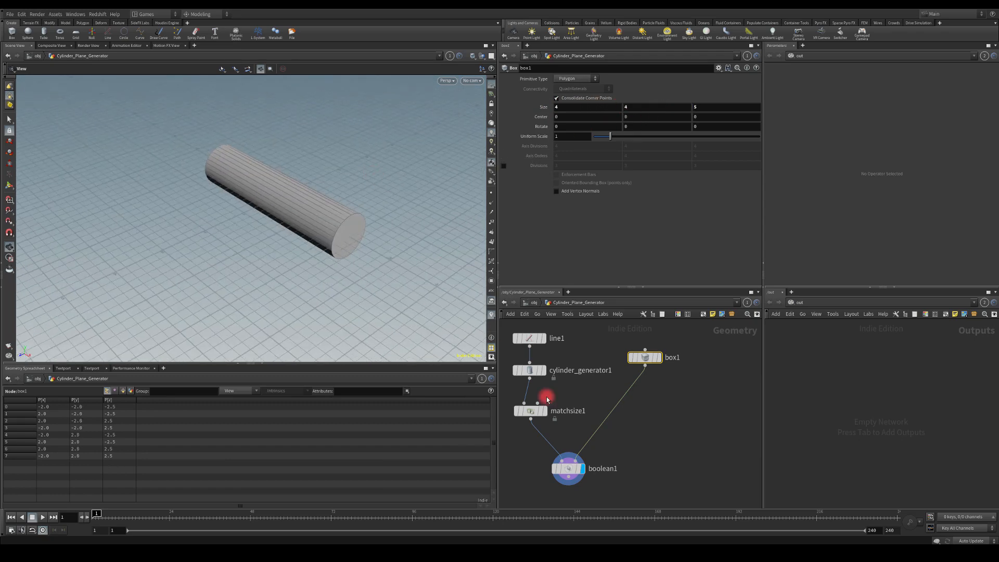
Step: Try the Union operation on the Boolean node
left_click(568, 469)
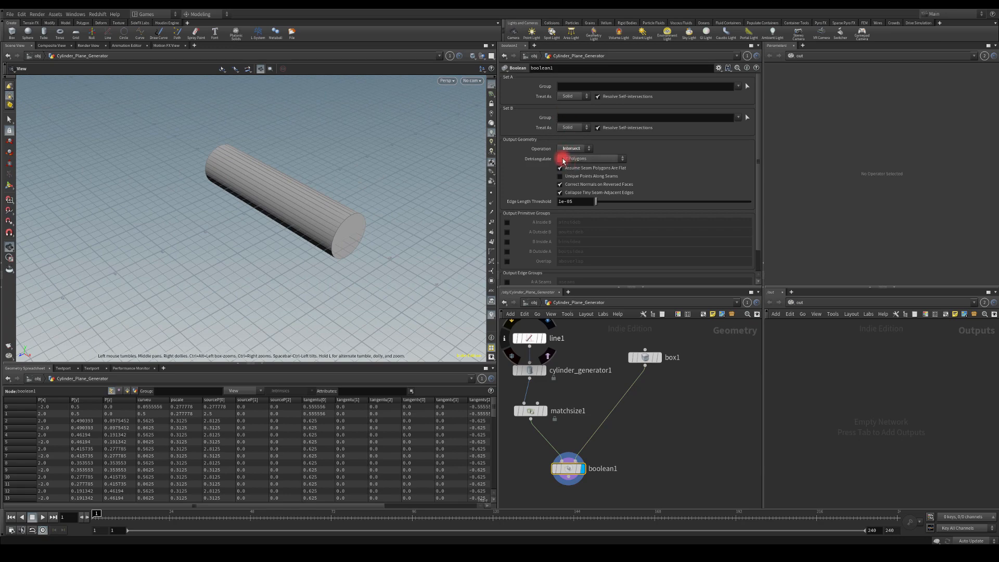
left_click_drag(335, 203, 307, 219)
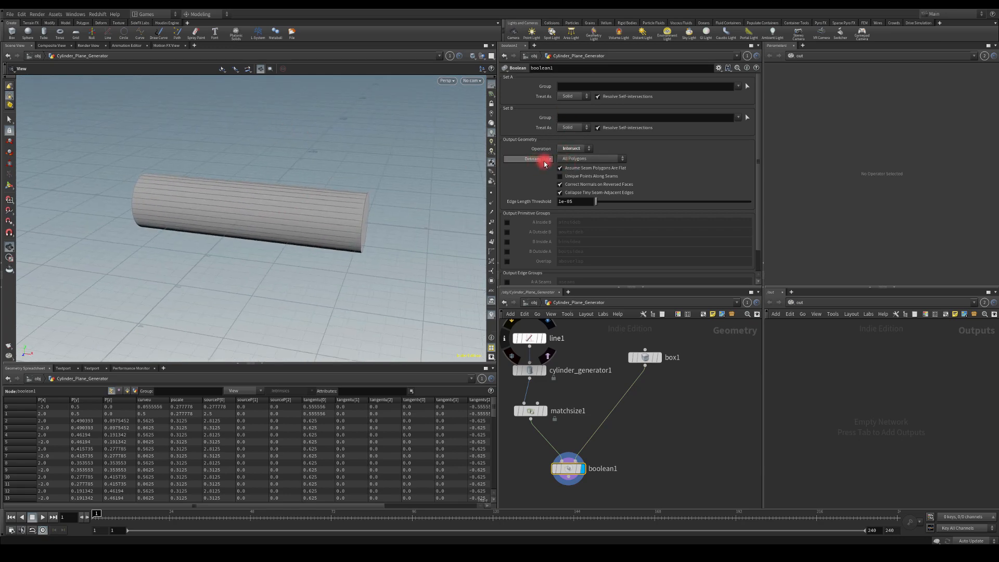
left_click(570, 149)
left_click(567, 157)
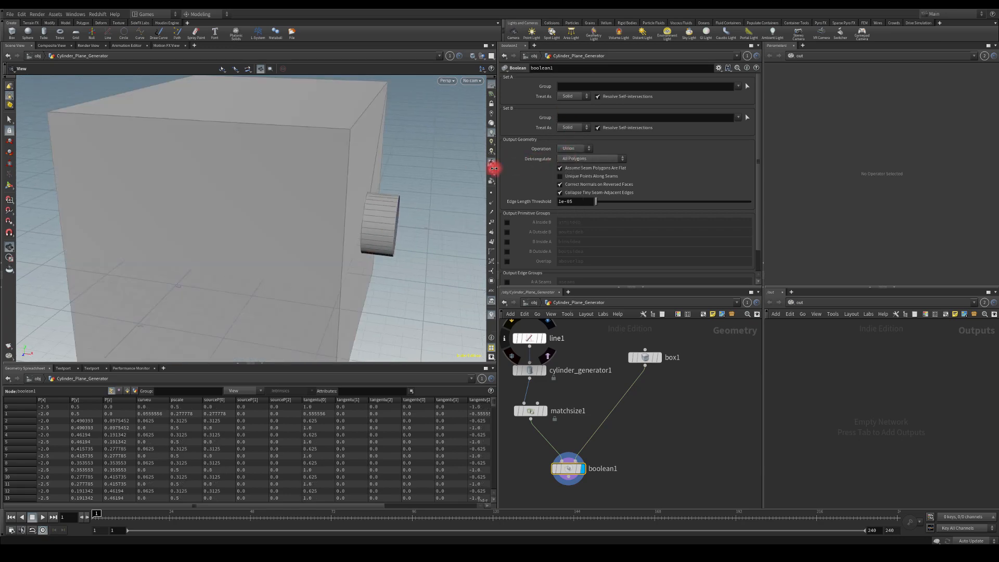
left_click_drag(395, 171, 382, 164)
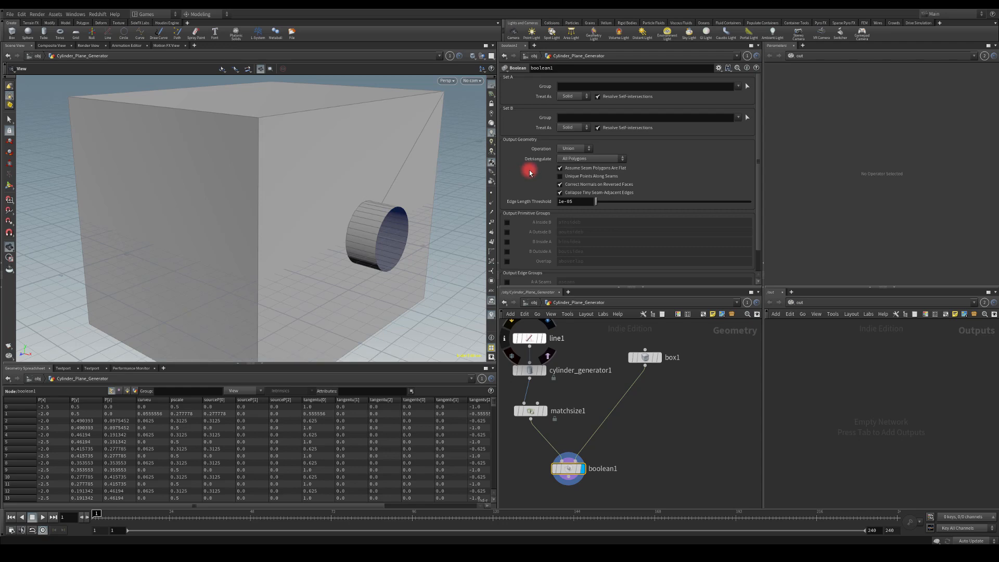
Step: Set the Boolean's operation to Shatter and inspect the cuts near both cylinder ends from several sides
left_click(567, 150)
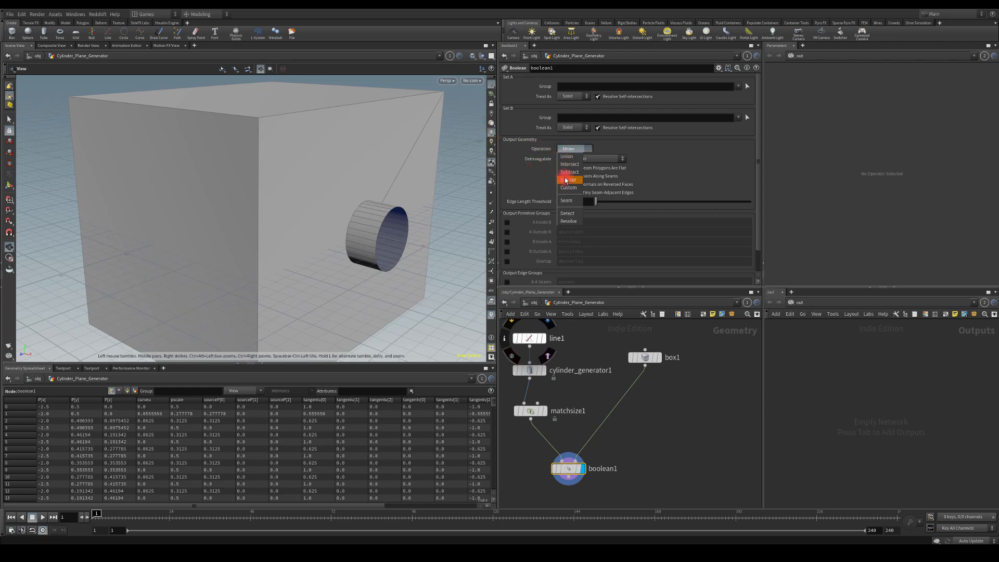
left_click(566, 181)
left_click_drag(310, 174, 417, 190)
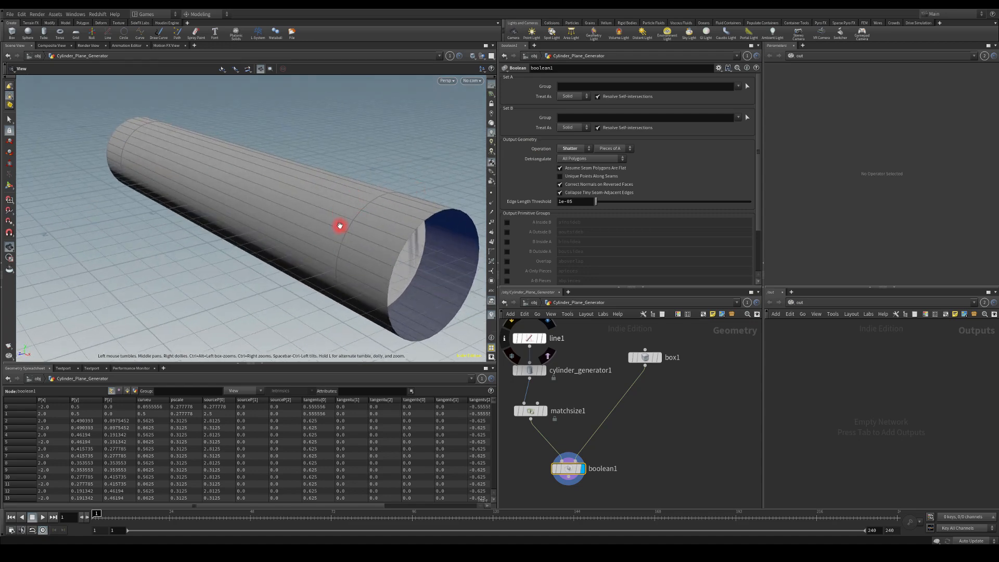
left_click_drag(367, 211, 365, 169)
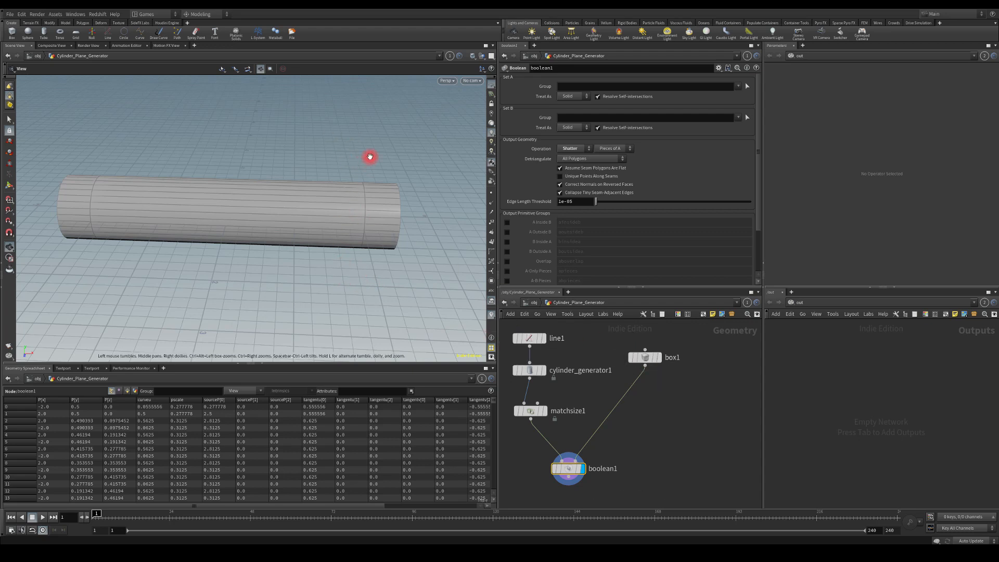
middle_click_drag(385, 145, 339, 150)
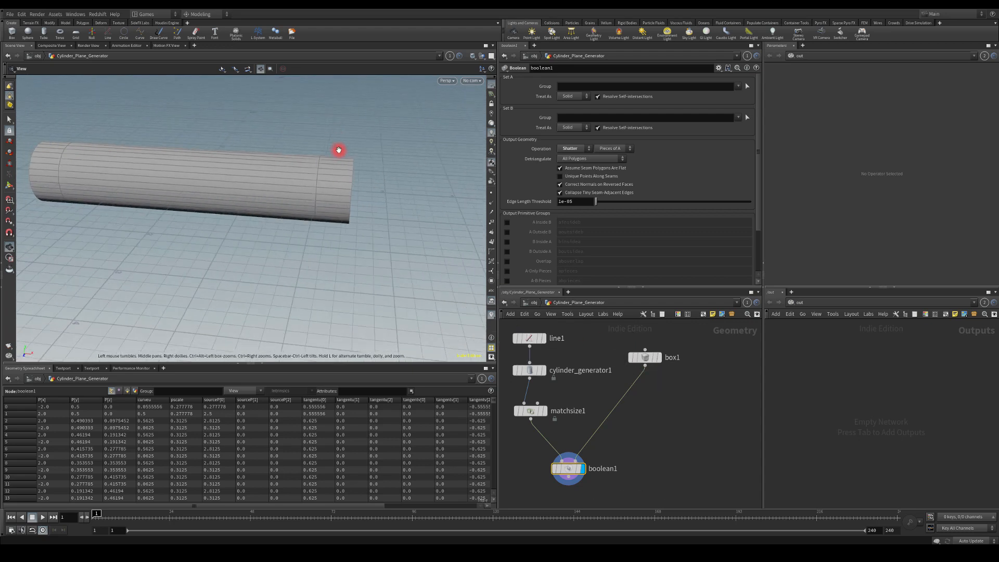
middle_click_drag(242, 131, 388, 139)
left_click_drag(364, 140, 98, 140)
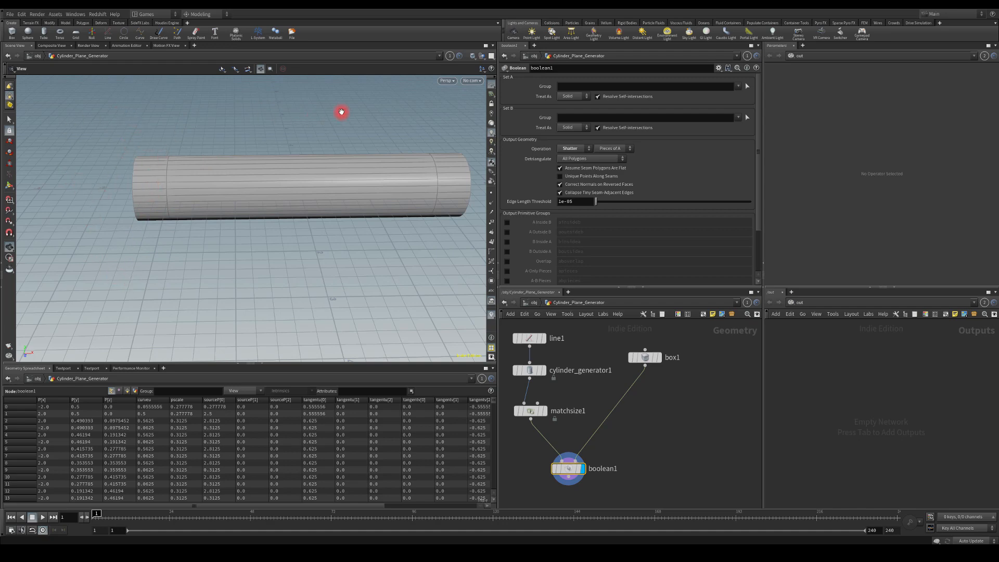
left_click_drag(341, 112, 387, 162)
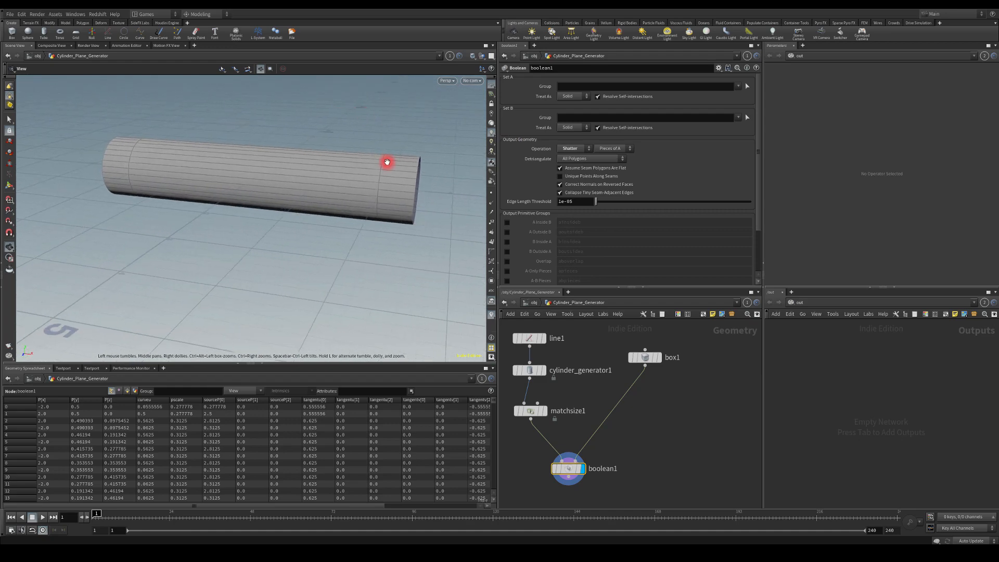
Step: Try the Boolean's Seam operation on the cylinder and box, then switch it to Intersect
left_click_drag(96, 142, 560, 177)
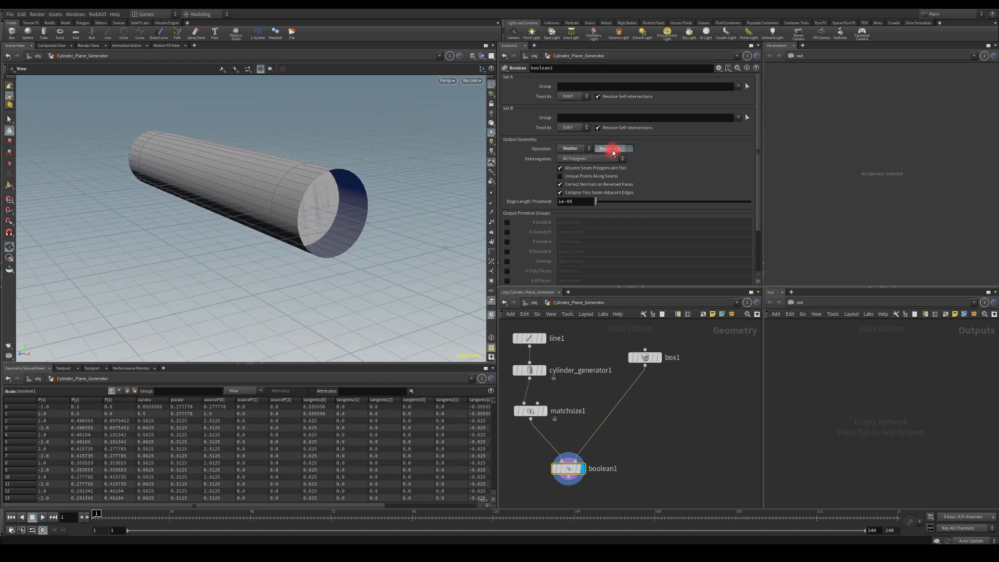
left_click(570, 148)
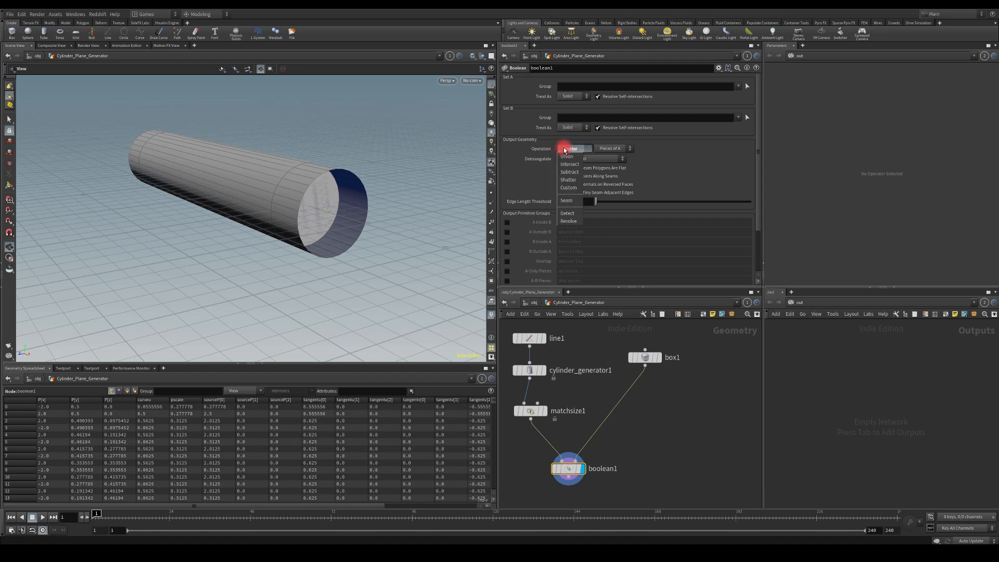
left_click(570, 201)
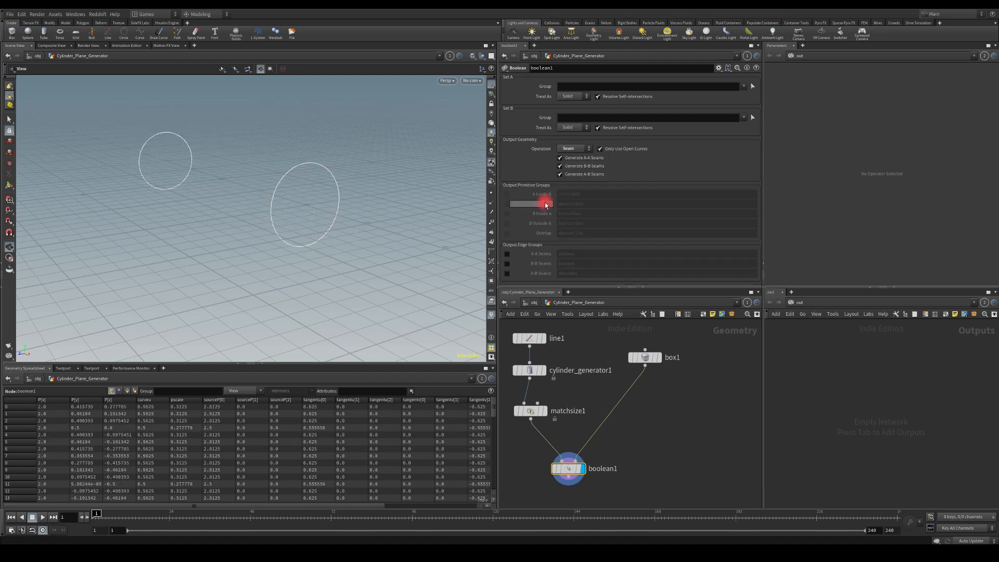
left_click(575, 149)
left_click(567, 160)
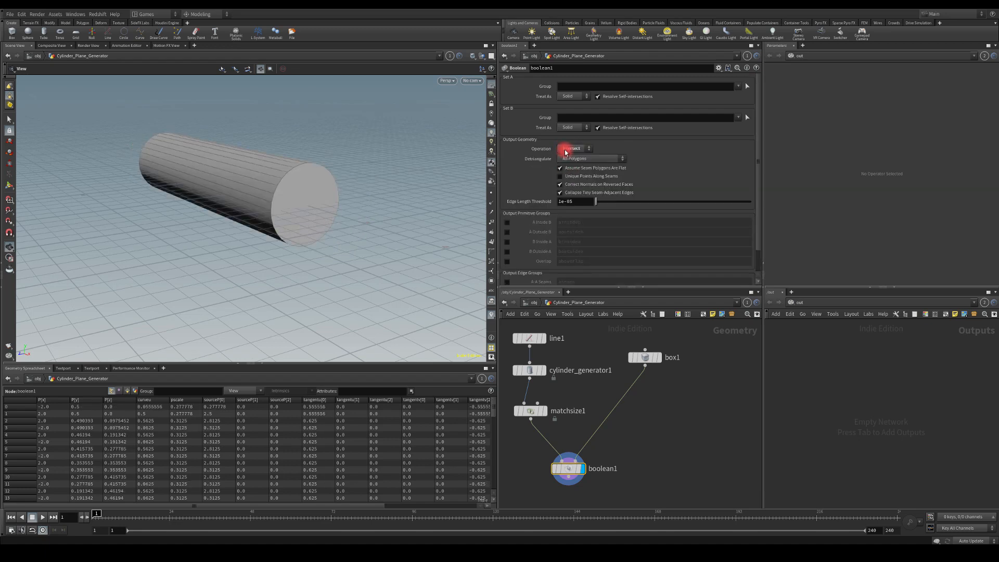
Step: Compare the Boolean's Union and Intersect operations, then return the operation to Shatter
left_click(565, 150)
left_click(565, 159)
left_click(568, 149)
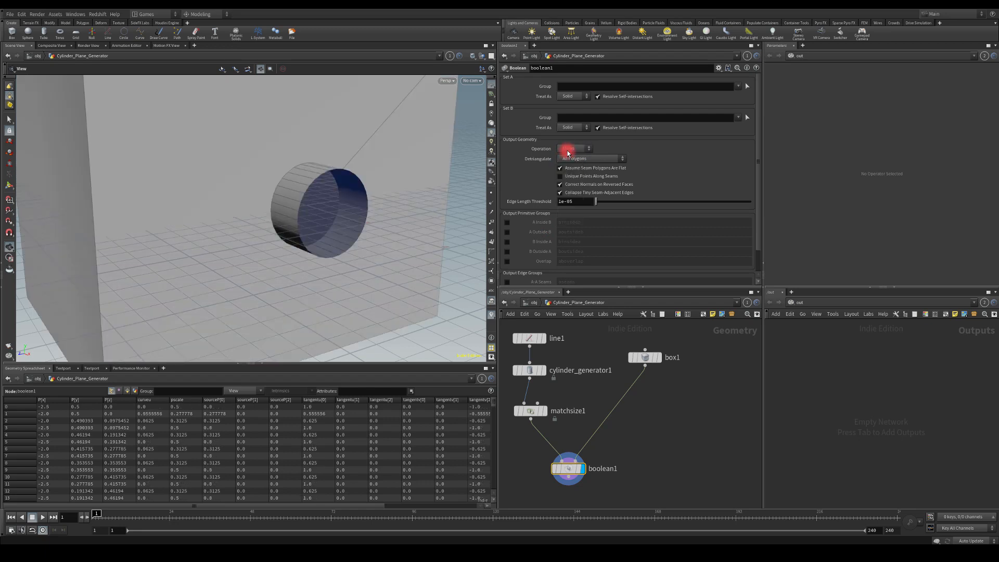
left_click(569, 164)
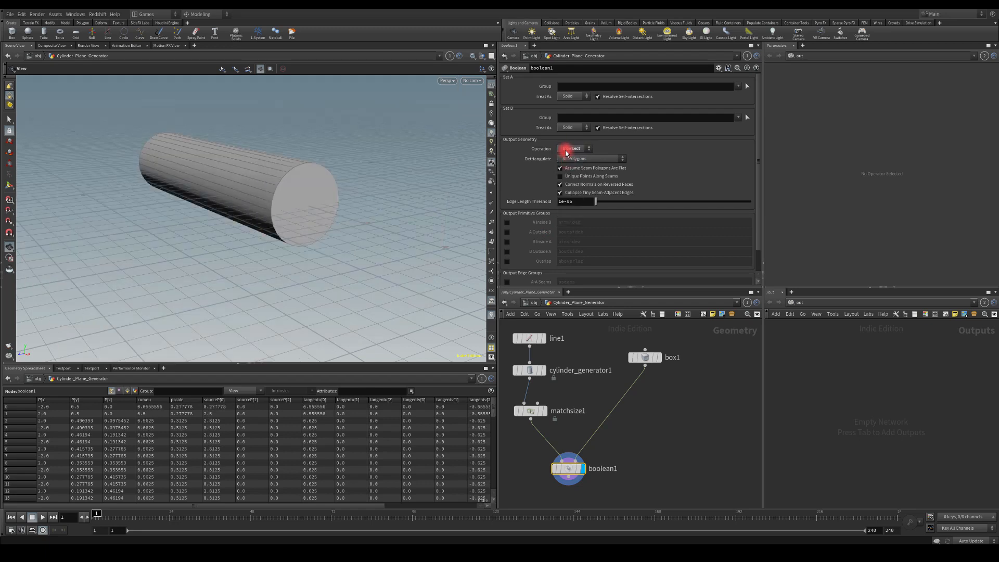
left_click(566, 150)
left_click(568, 150)
left_click(569, 151)
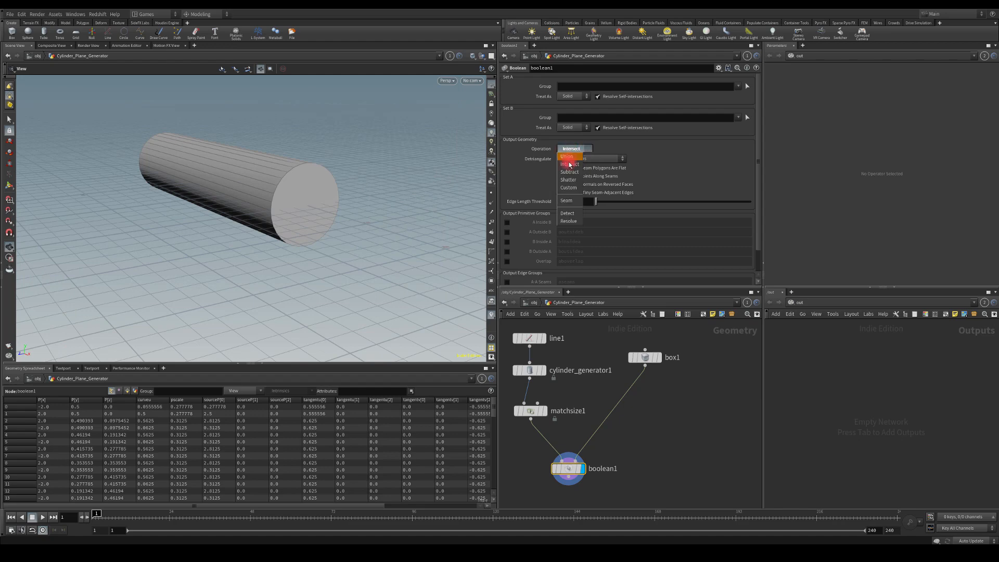
left_click(569, 179)
left_click_drag(423, 173, 337, 168)
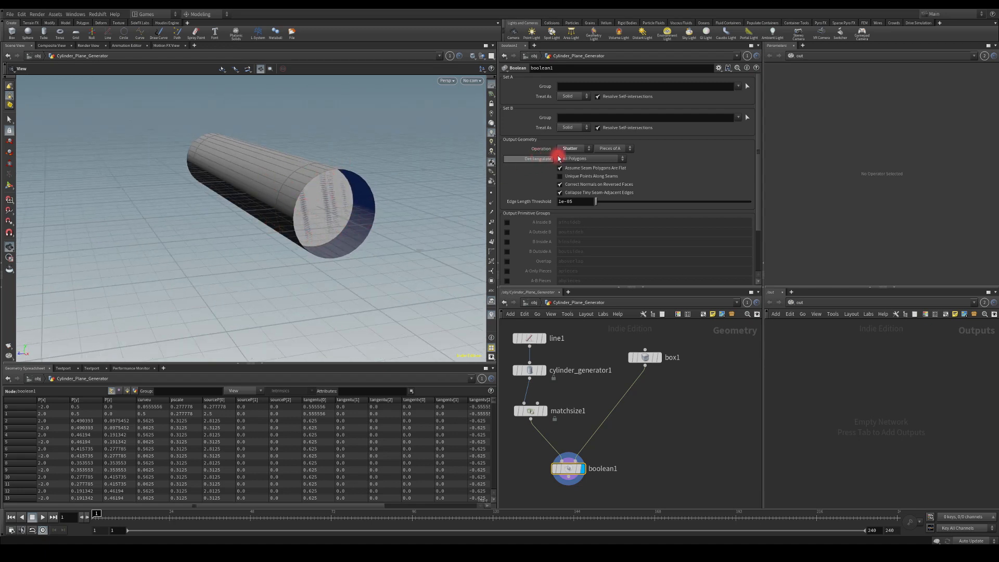
Step: Try the Both and Pieces of B shatter outputs and the seam polygon option, restoring Pieces of A and the option
left_click(606, 148)
left_click(608, 174)
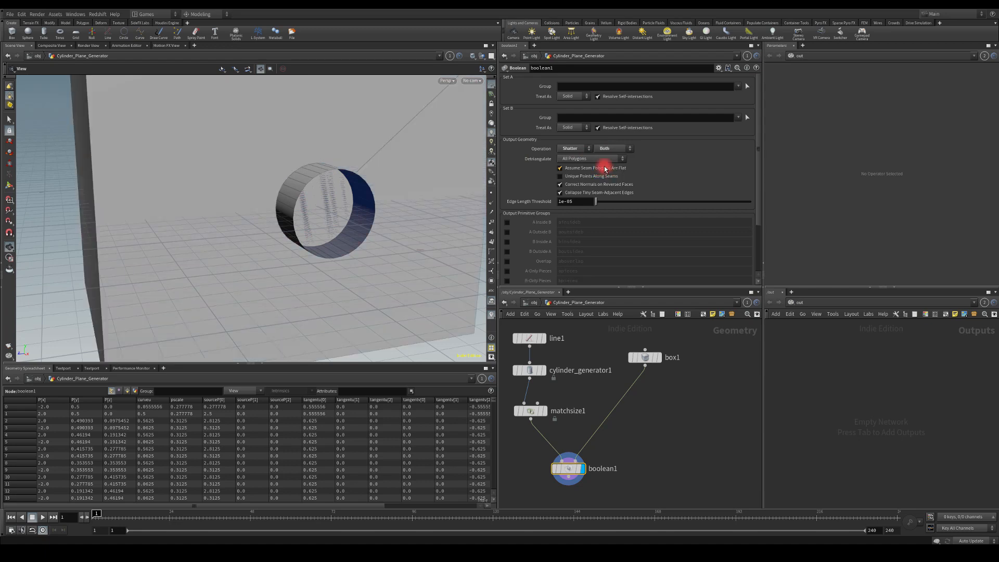
left_click(598, 150)
left_click(604, 152)
left_click(604, 151)
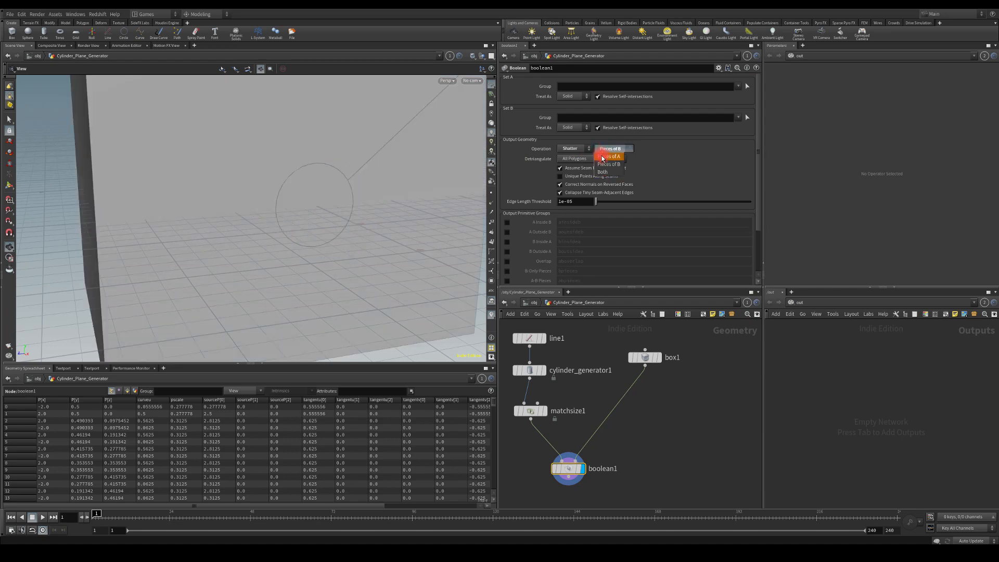
left_click(595, 162)
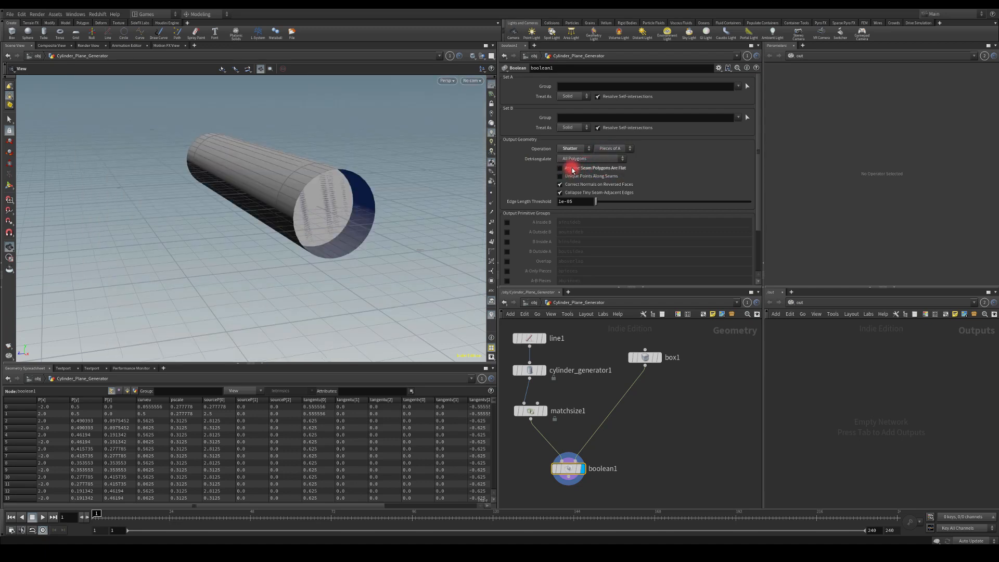
left_click(572, 184)
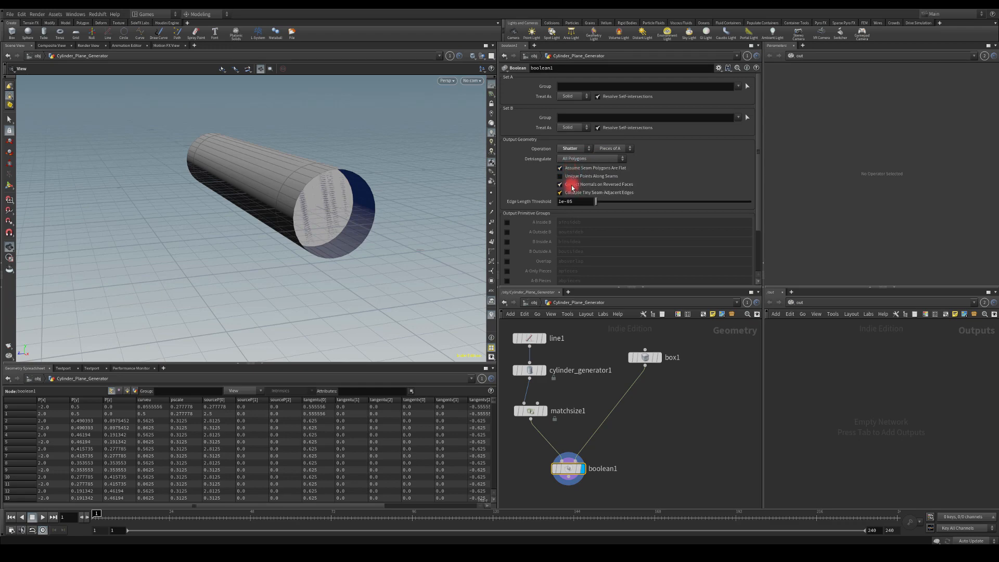
left_click_drag(350, 151, 372, 221)
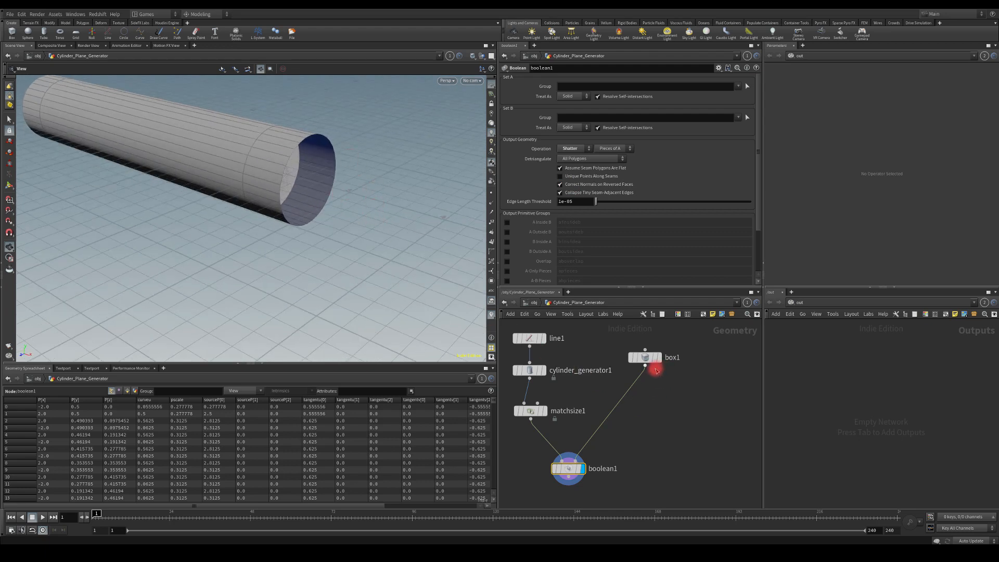
Step: Add a Fuse node directly below the Boolean, connected to its output, and display its result
middle_click_drag(656, 420, 642, 352)
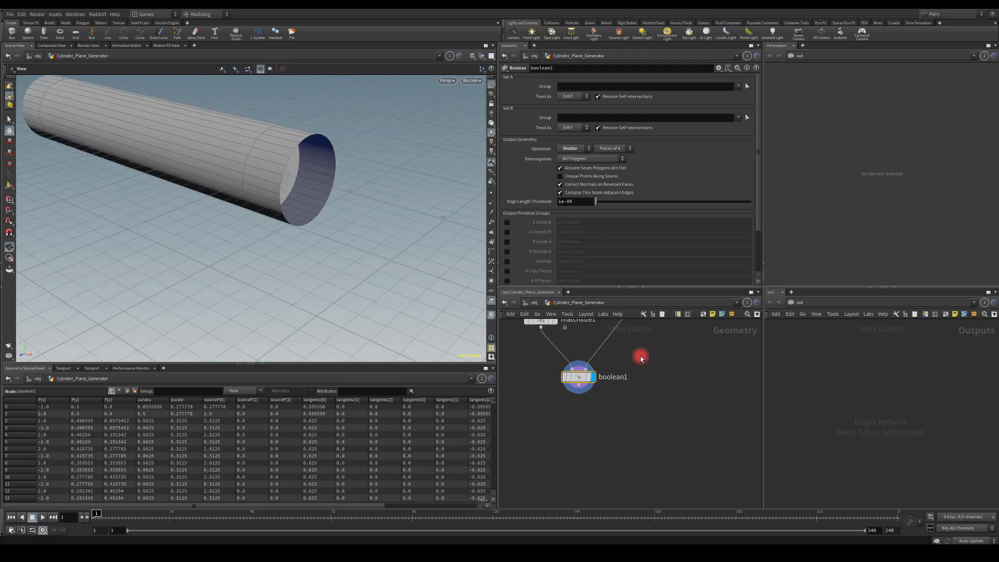
left_click(578, 386)
left_click(579, 443)
type("fu")
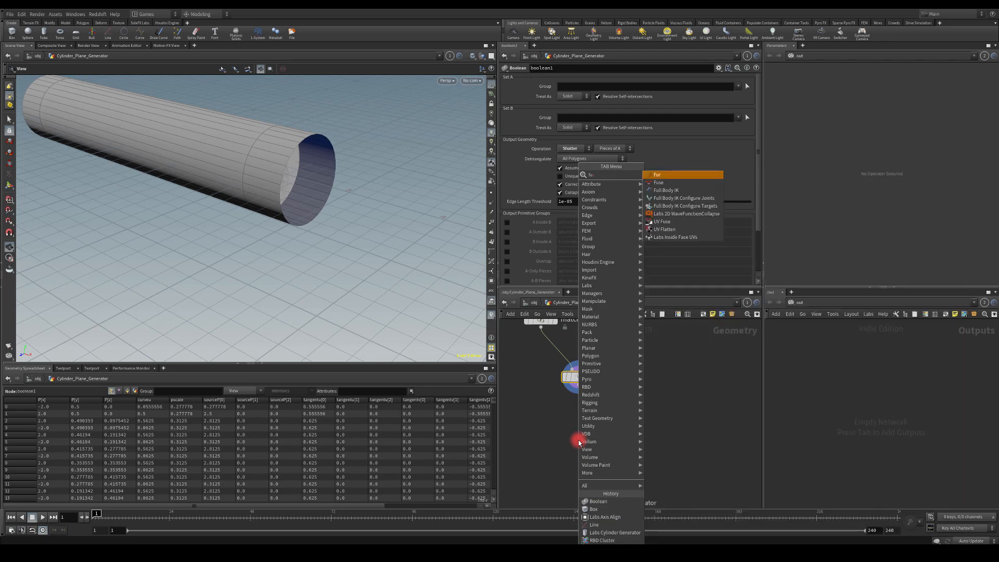
type("s")
key("Return")
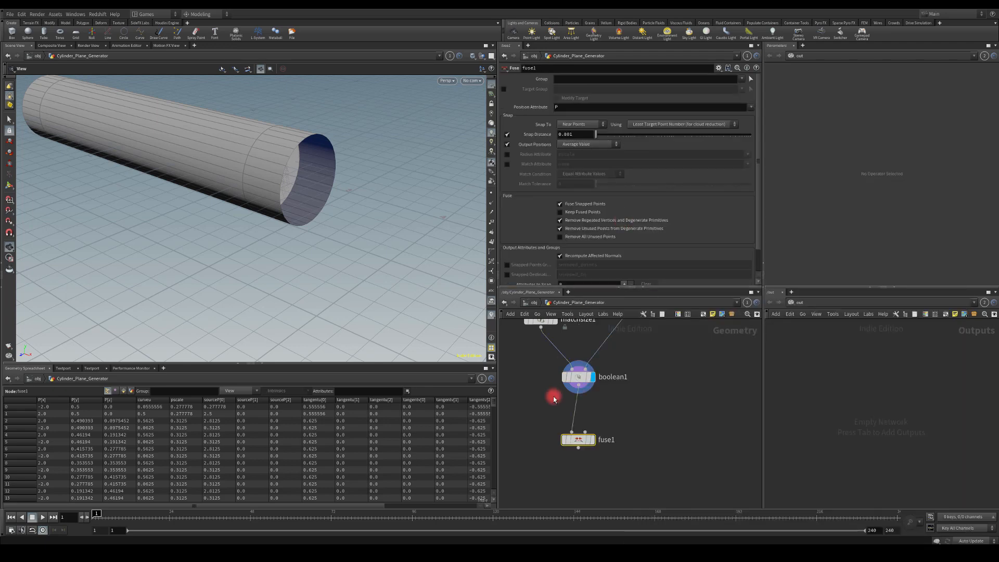
left_click_drag(578, 442, 578, 414)
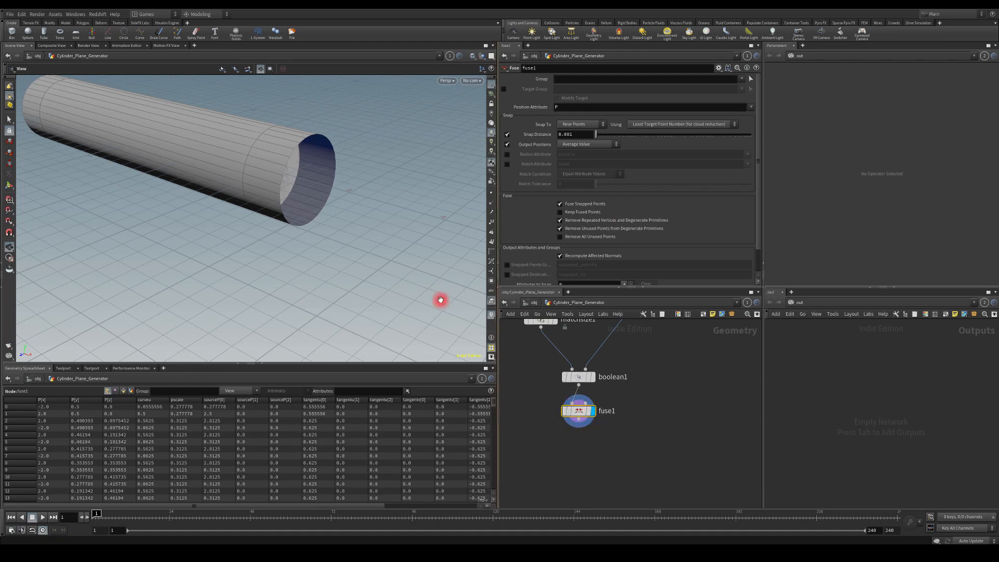
Step: Show the points in the viewport and examine the fused cylinder's end loops and inner cap faces from several angles
left_click_drag(439, 299, 468, 260)
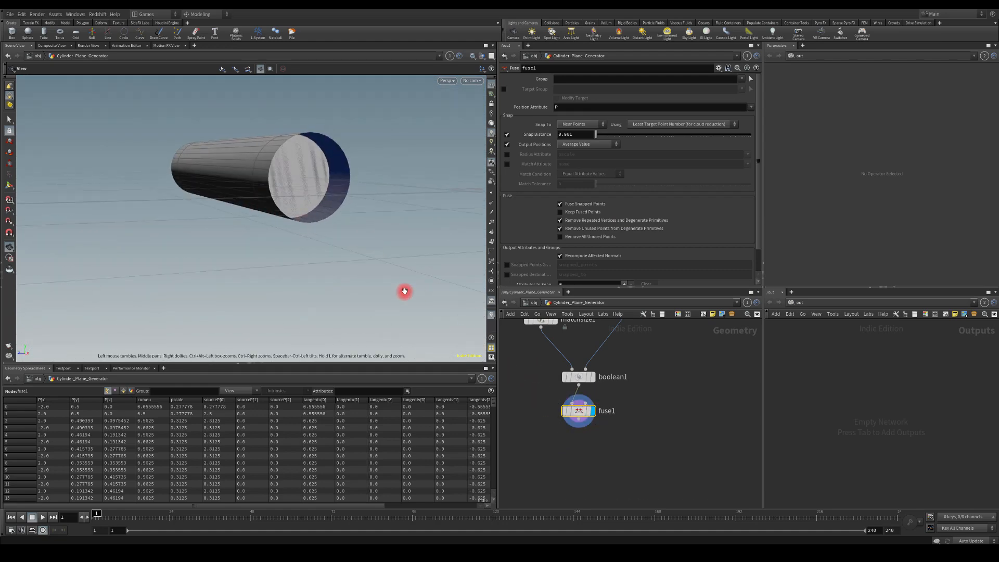
left_click_drag(286, 229, 511, 196)
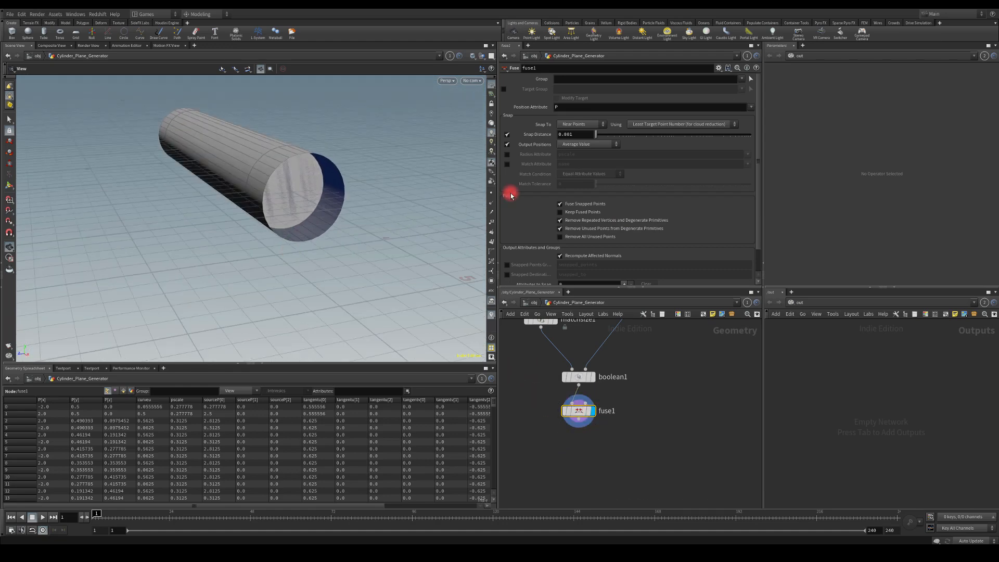
left_click(597, 134)
left_click_drag(593, 467, 520, 429)
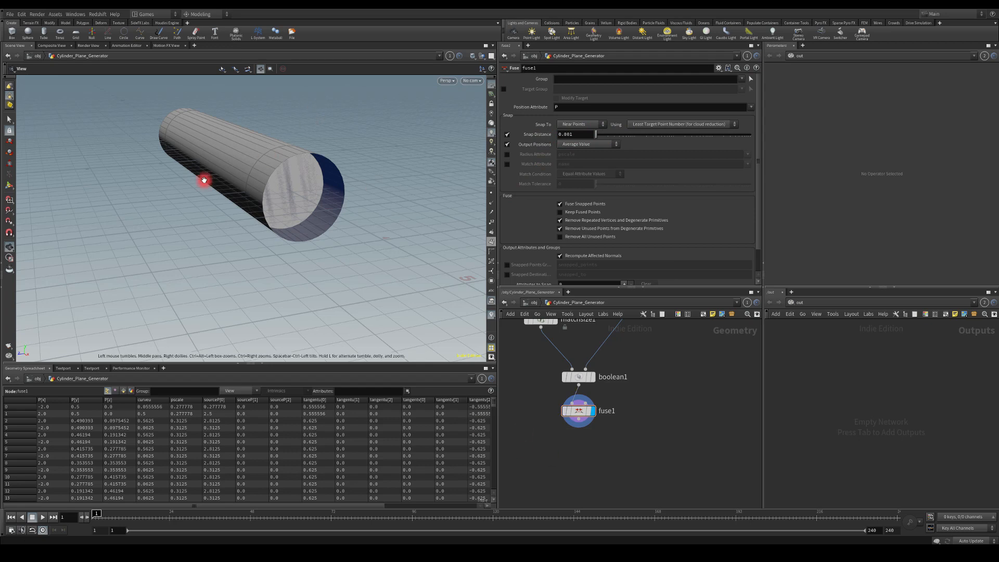
left_click_drag(225, 141, 508, 192)
left_click_drag(297, 170, 450, 294)
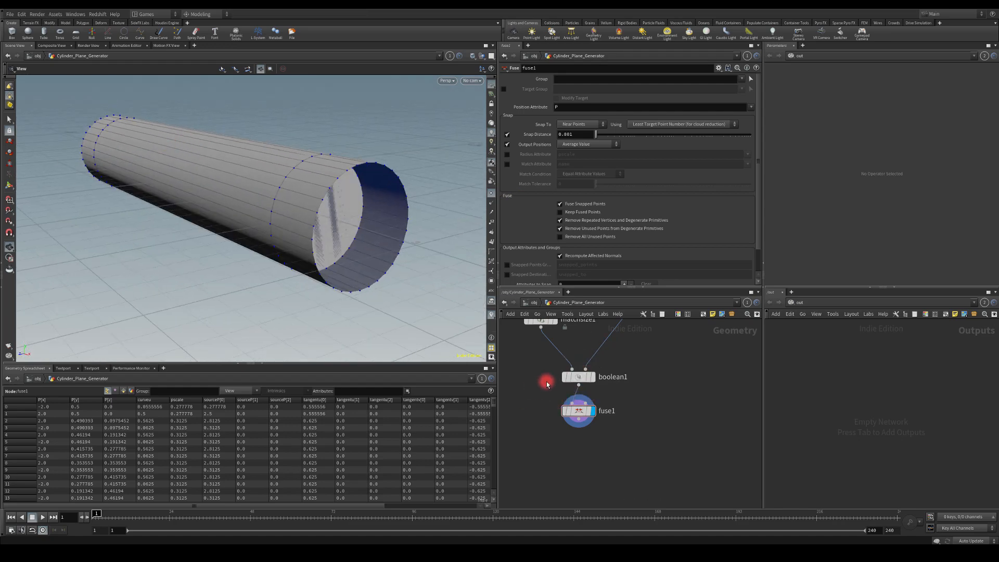
left_click_drag(377, 232, 271, 213)
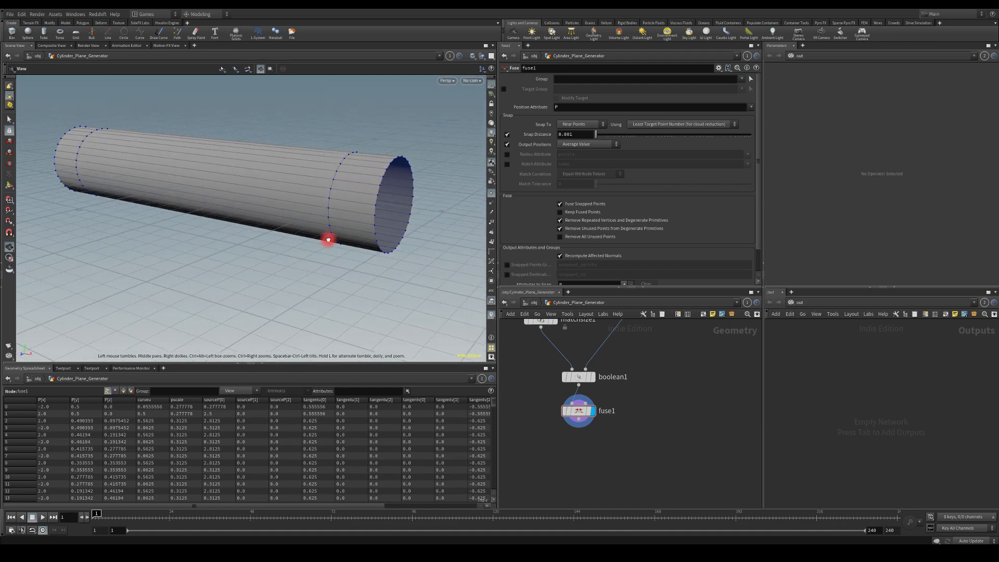
left_click_drag(330, 239, 363, 237)
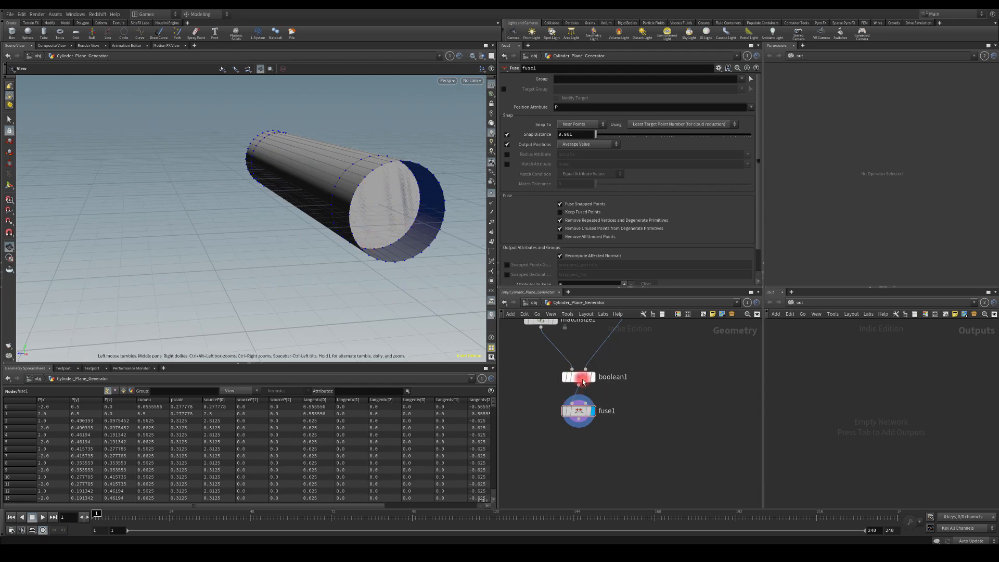
Step: Set the Boolean's operation to Custom and enable Merge Adjacent Pieces to remove the cylinder's inner cap faces
left_click(579, 379)
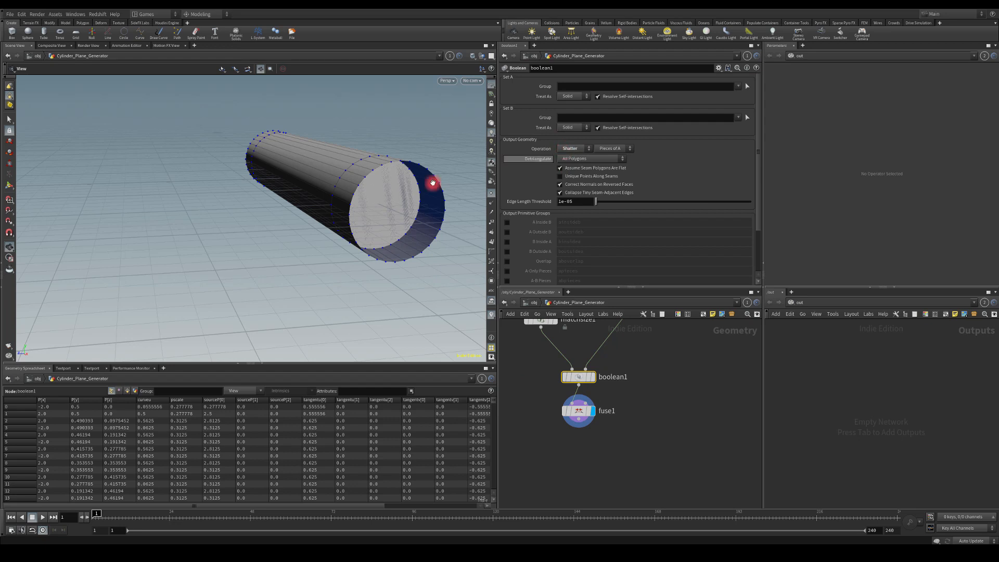
left_click(568, 149)
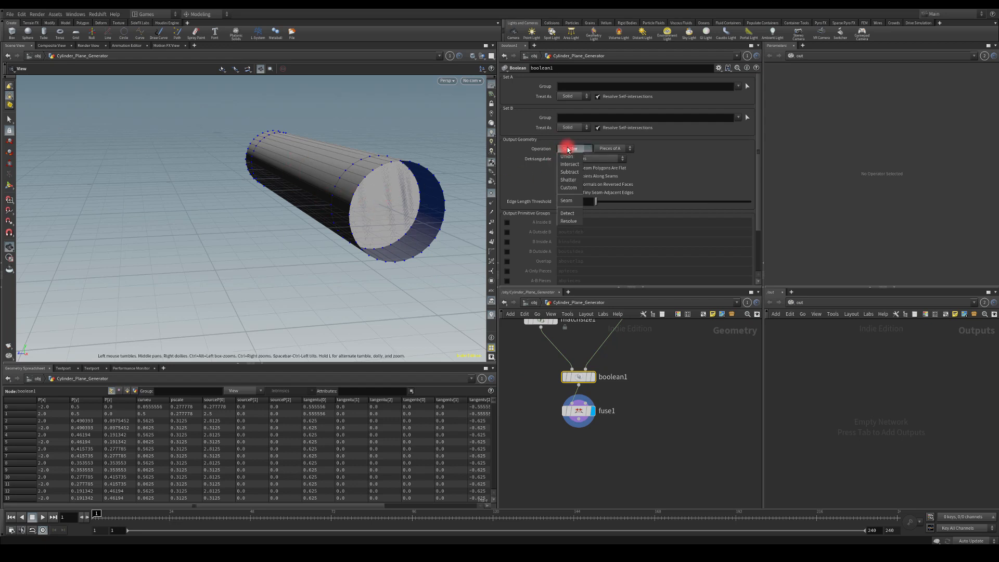
left_click(564, 188)
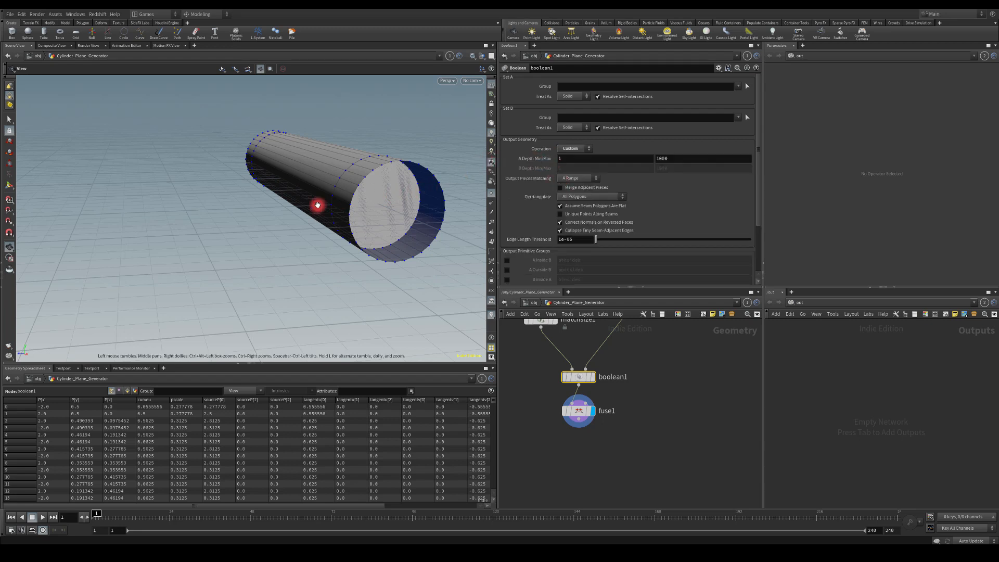
left_click(566, 192)
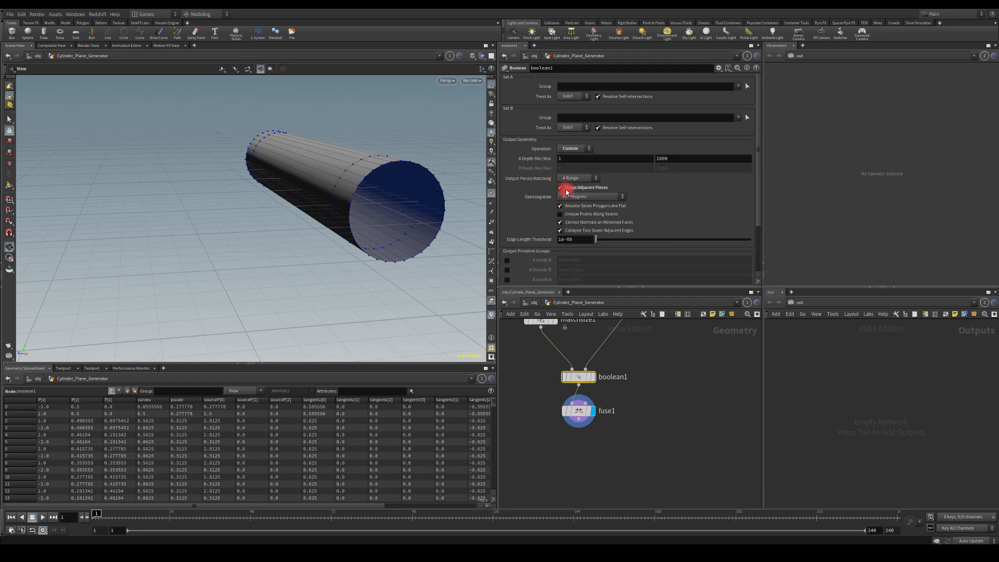
left_click(565, 189)
left_click(567, 189)
left_click(564, 189)
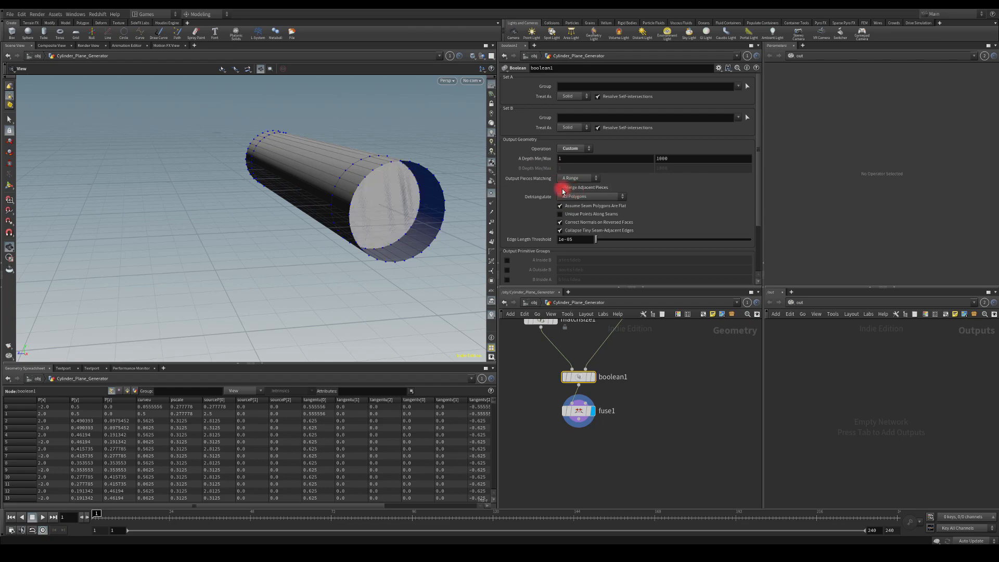
left_click(563, 189)
left_click_drag(357, 224, 245, 207)
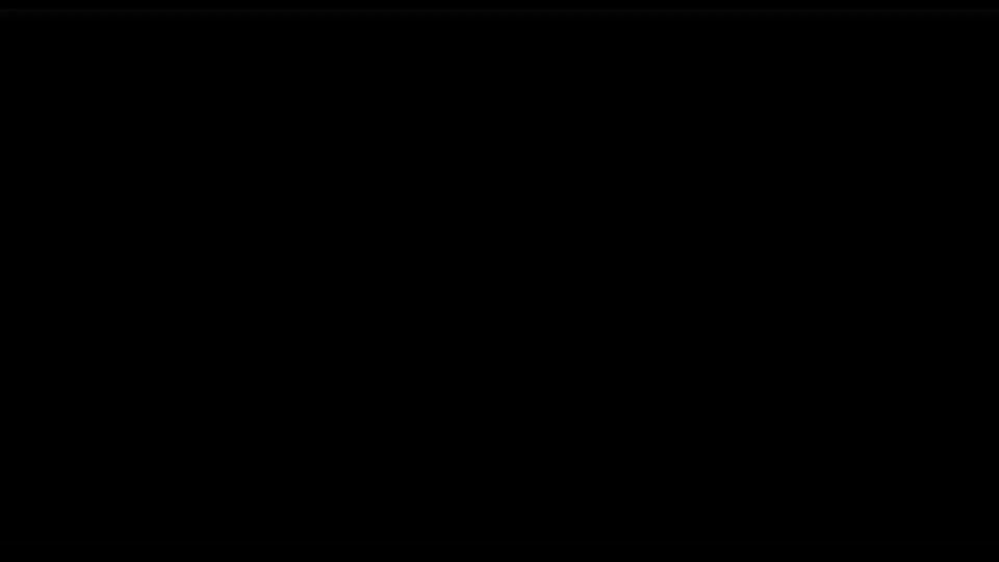
left_click(555, 191)
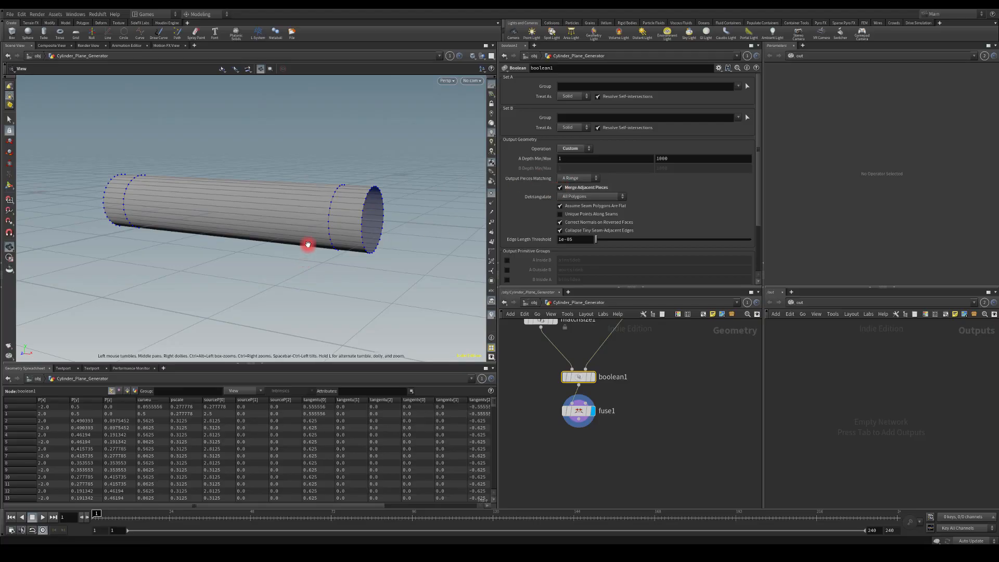
left_click_drag(308, 245, 244, 245)
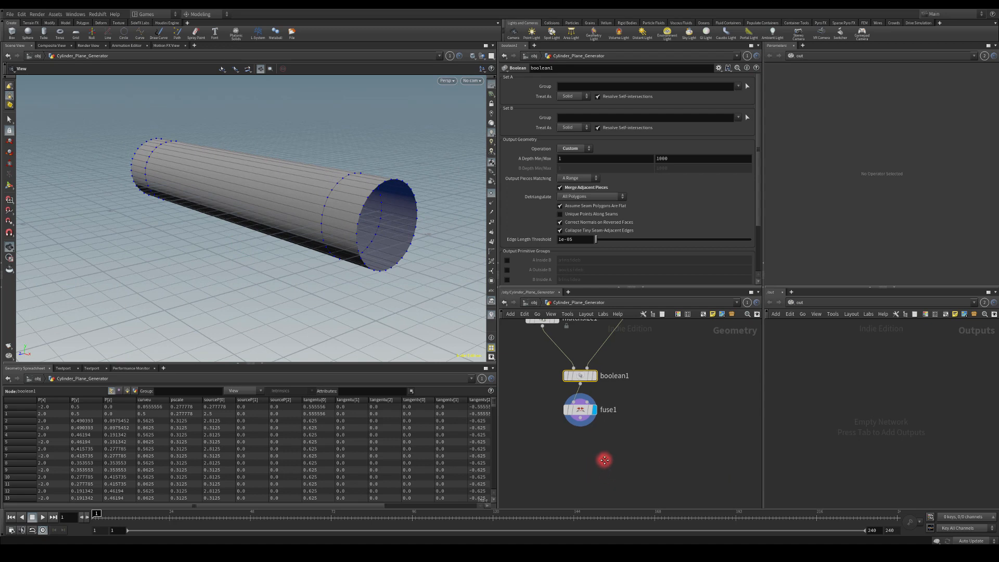
Step: Add a UV Texture node below the Fuse node, connected to its output
left_click_drag(279, 279, 295, 288)
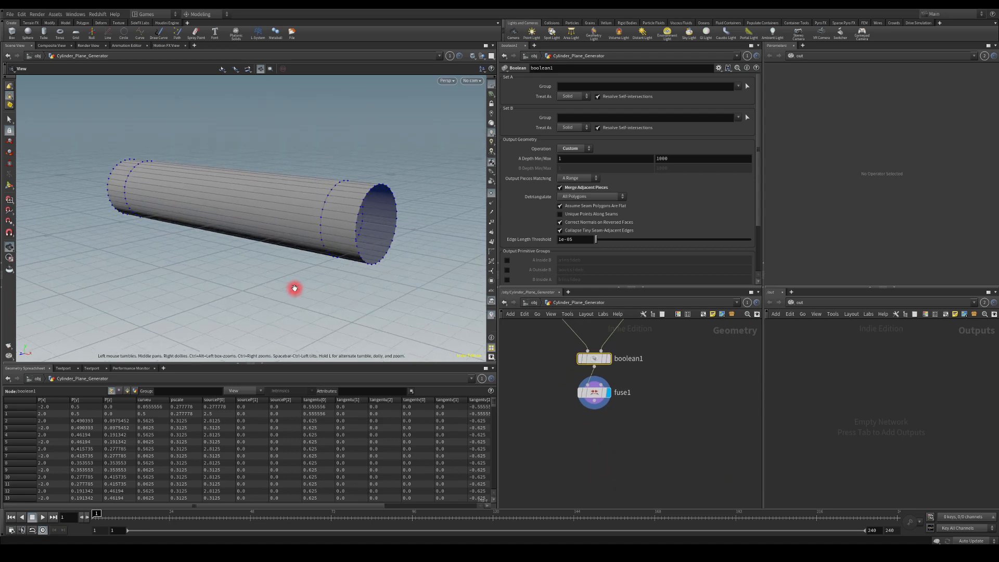
left_click(597, 403)
left_click(592, 425)
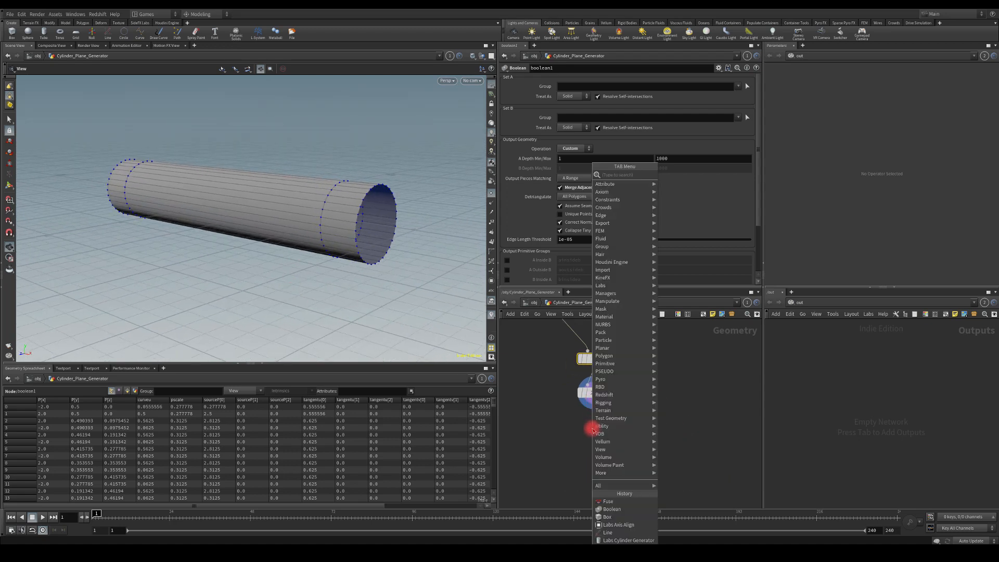
type("uv")
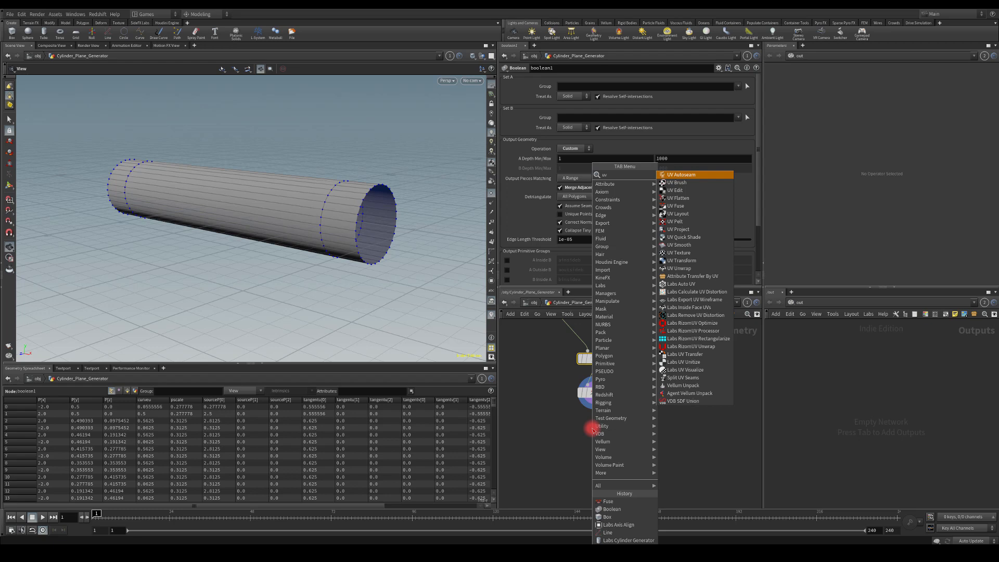
type("tex")
key("Return")
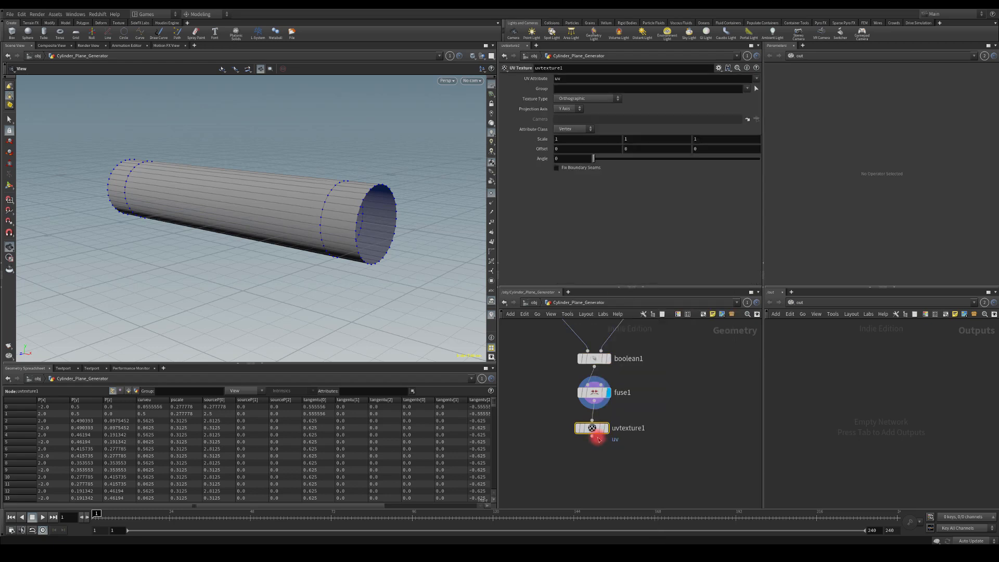
Step: Display the UV Texture node's result and switch the viewport to the UV view, framing the cylinder's UV layout
left_click(605, 428)
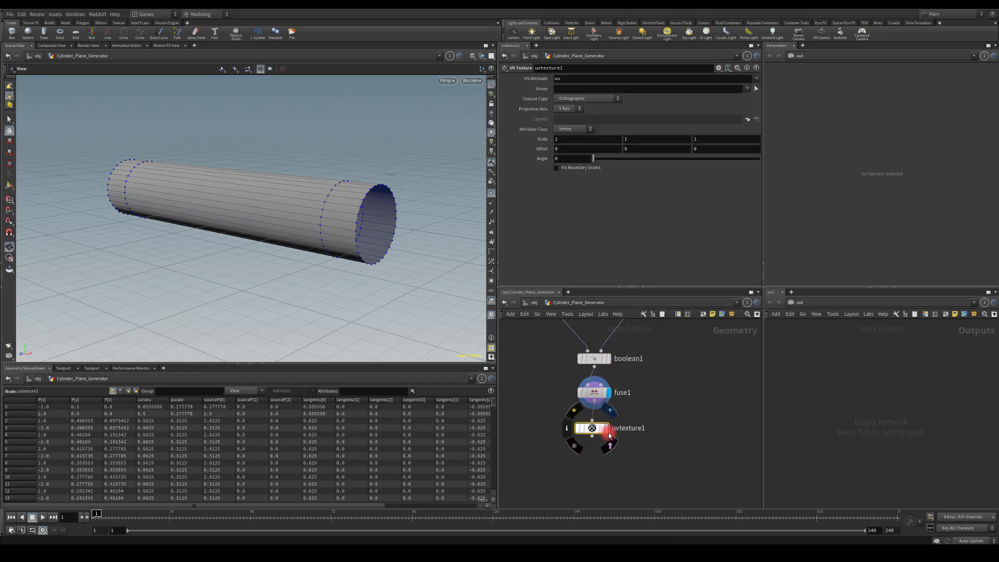
left_click(447, 81)
mouse_move(458, 96)
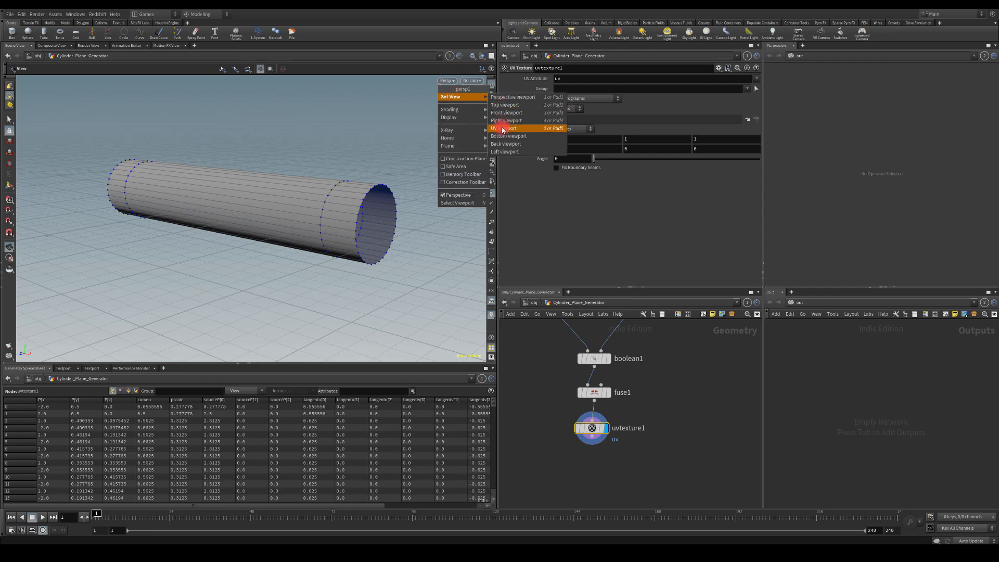
left_click(503, 129)
scroll(367, 138, "up", 3)
middle_click_drag(306, 154, 300, 248)
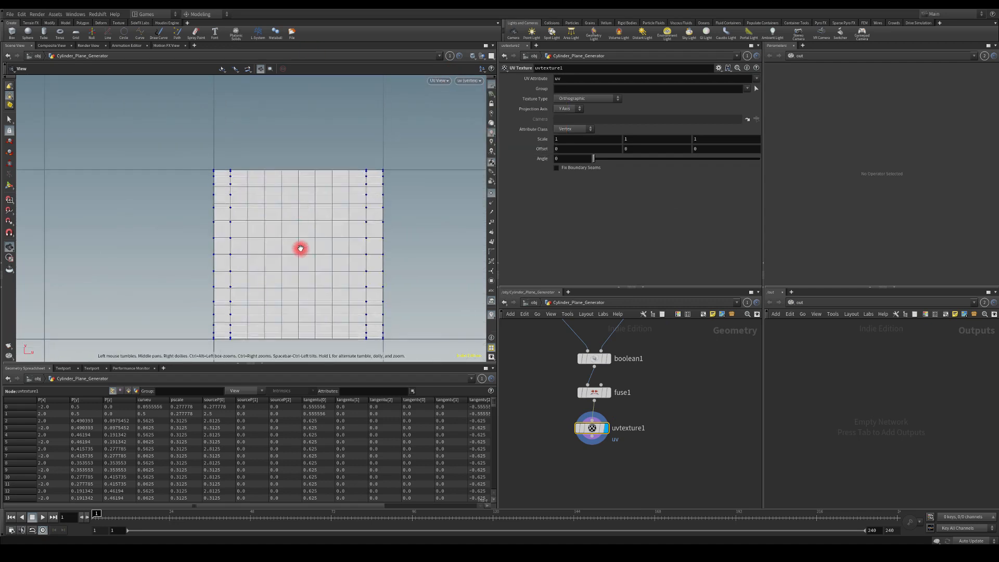
scroll(300, 246, "up", 2)
middle_click_drag(290, 186, 274, 139)
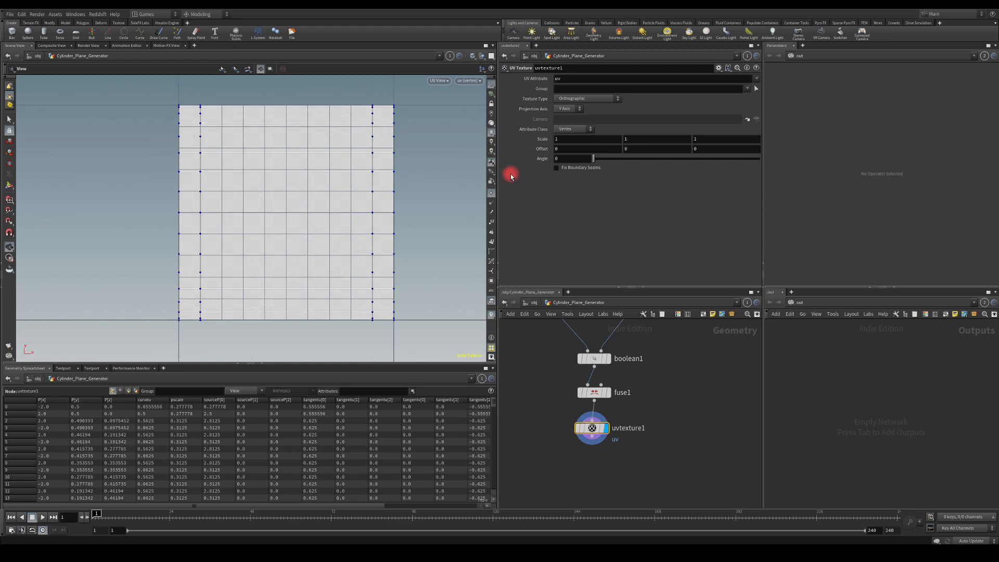
Step: Try the Polar, Cylindrical, Face, Modify Source, Uniform Spline and Arc Length Spline texture types on the UV Texture node, returning to Orthographic
mouse_move(597, 428)
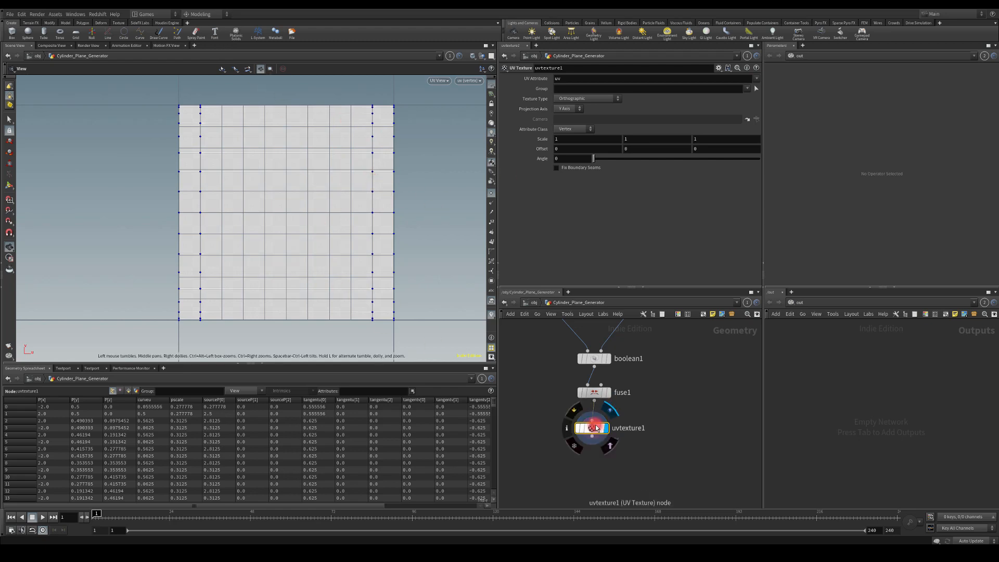
left_click(585, 98)
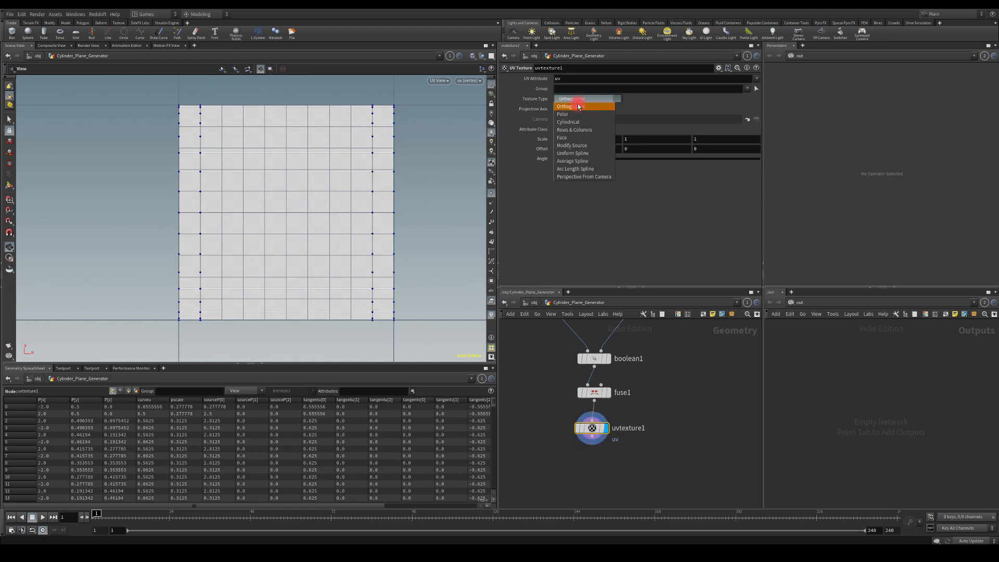
left_click(563, 114)
left_click(564, 99)
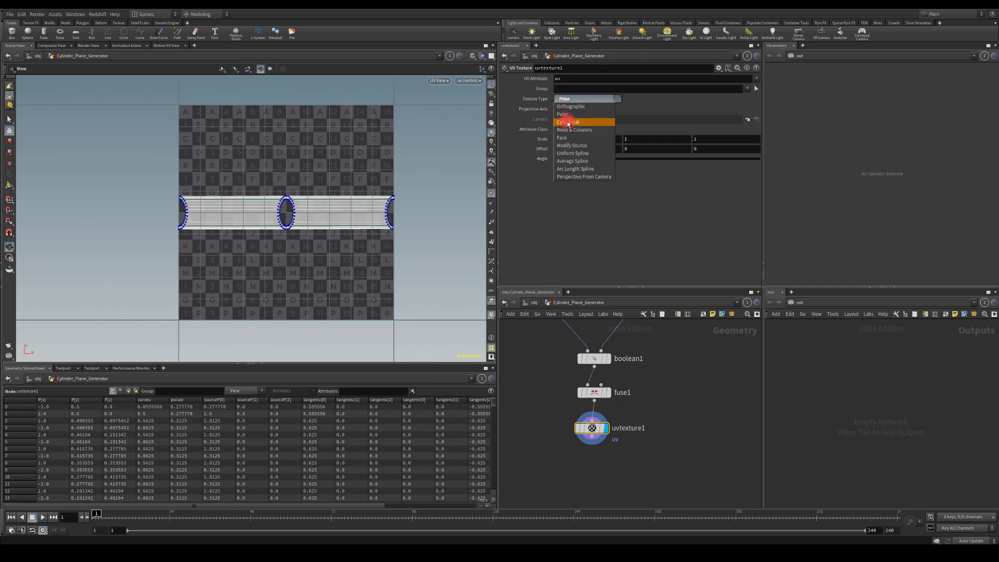
left_click(568, 122)
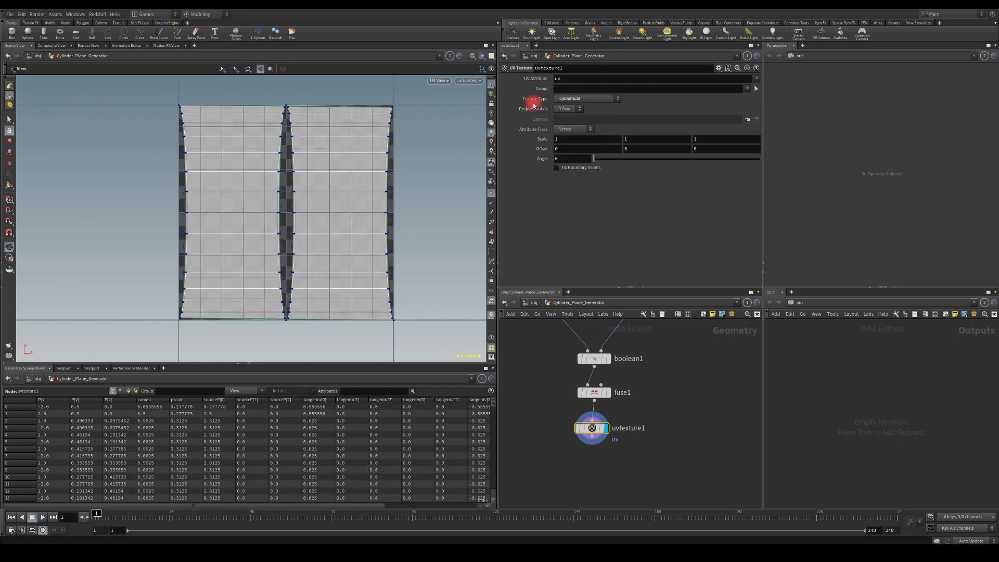
left_click(563, 99)
left_click(566, 138)
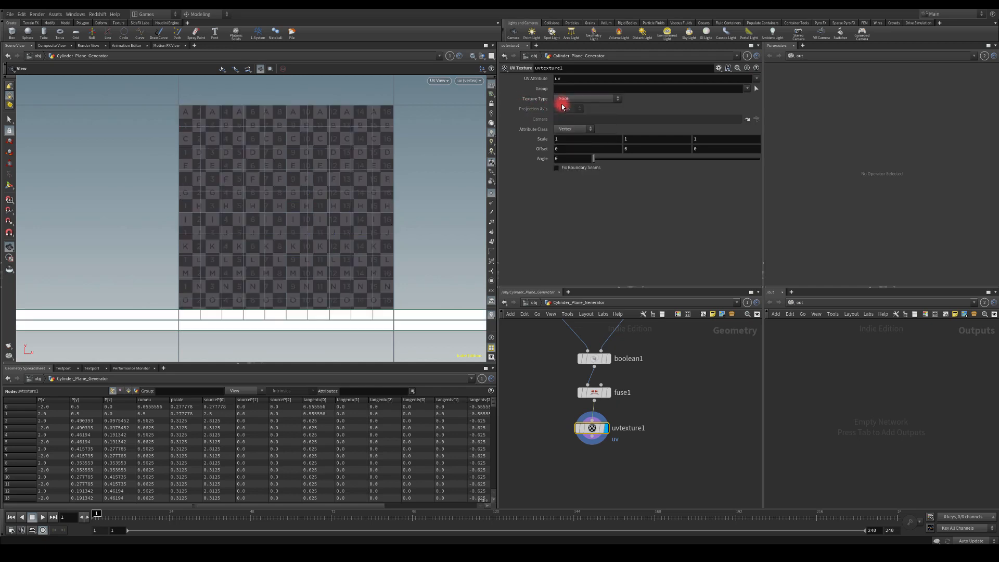
left_click(564, 100)
left_click(571, 145)
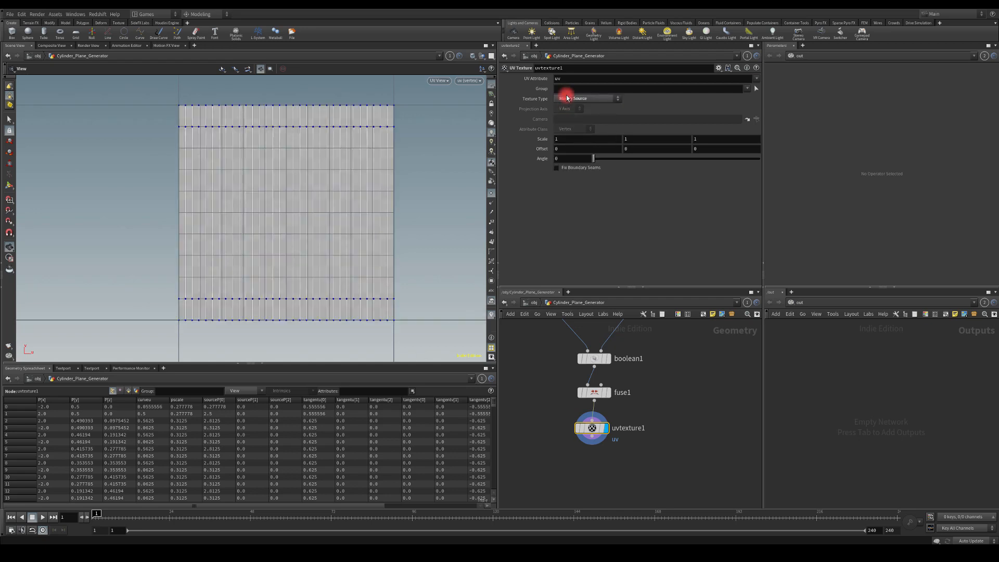
left_click(567, 99)
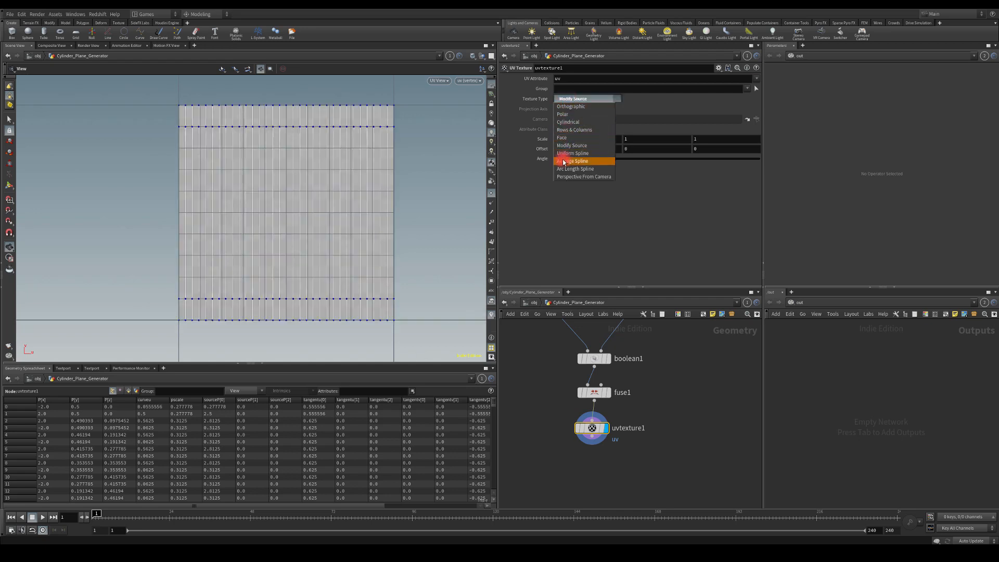
left_click(569, 153)
left_click(565, 99)
left_click(575, 169)
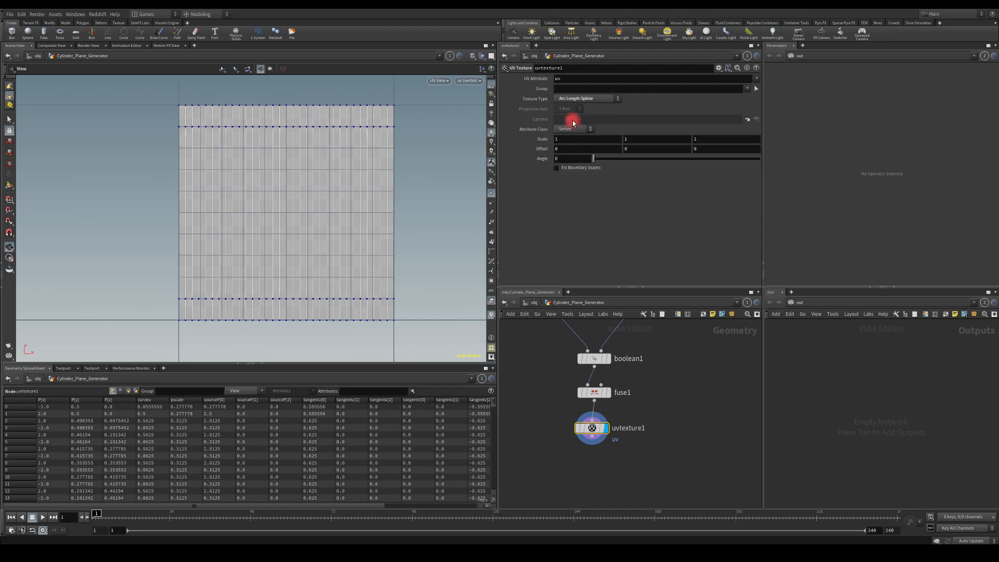
left_click(573, 99)
left_click(571, 106)
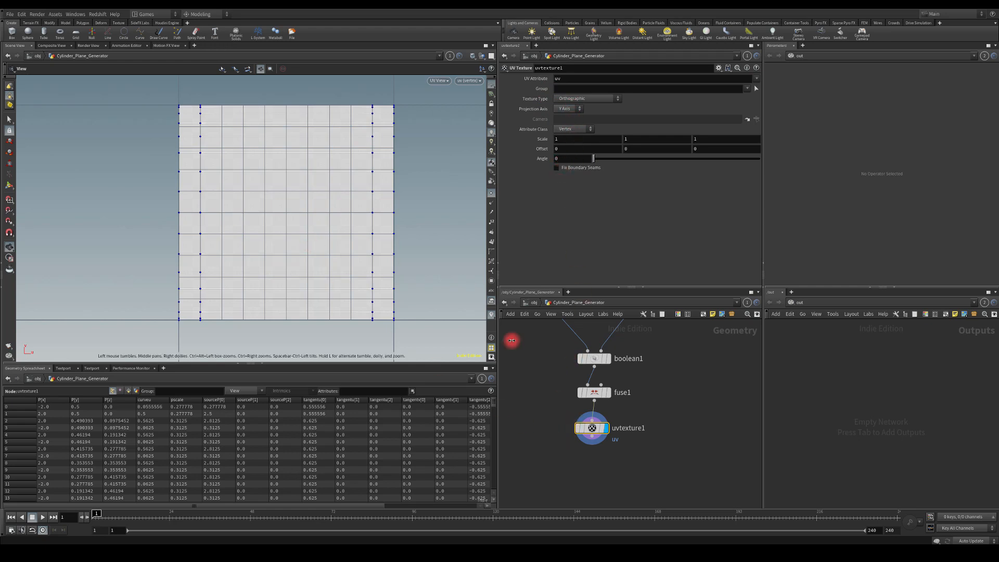
Step: Add a UV Transform node directly below the UV Texture node, connected to its output
middle_click_drag(566, 422, 563, 373)
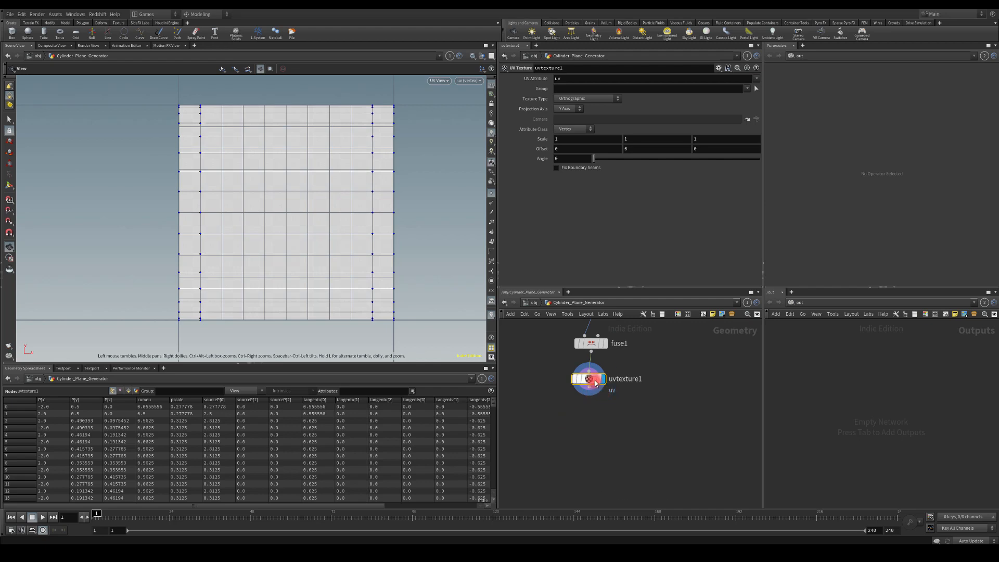
left_click_drag(590, 381, 599, 413)
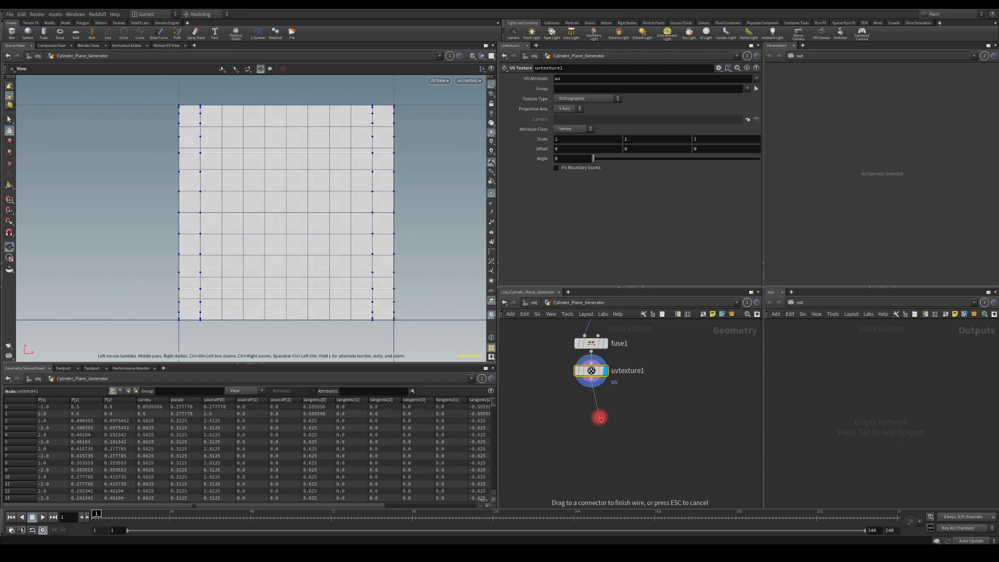
left_click_drag(599, 418, 600, 418)
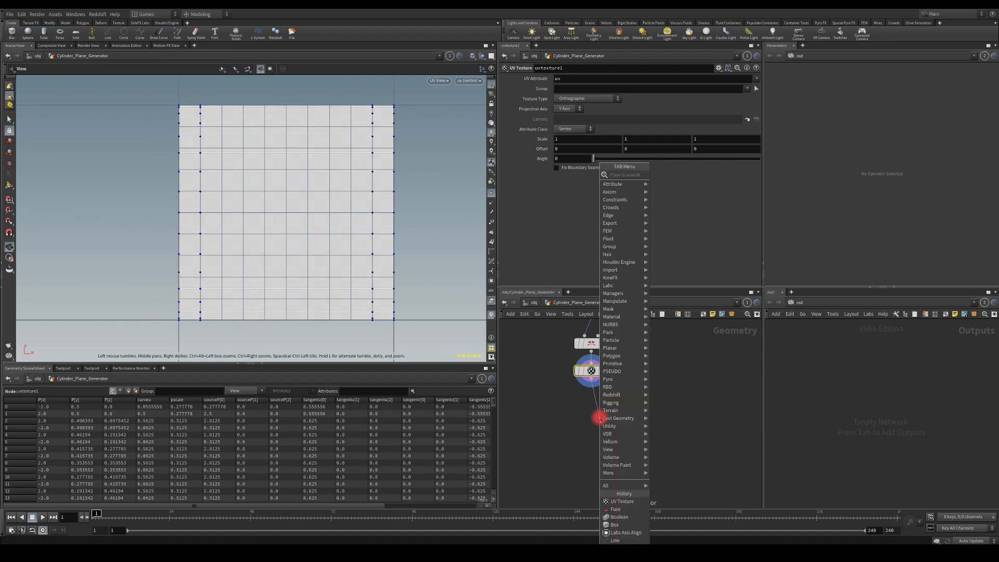
type("uvtr")
key("Return")
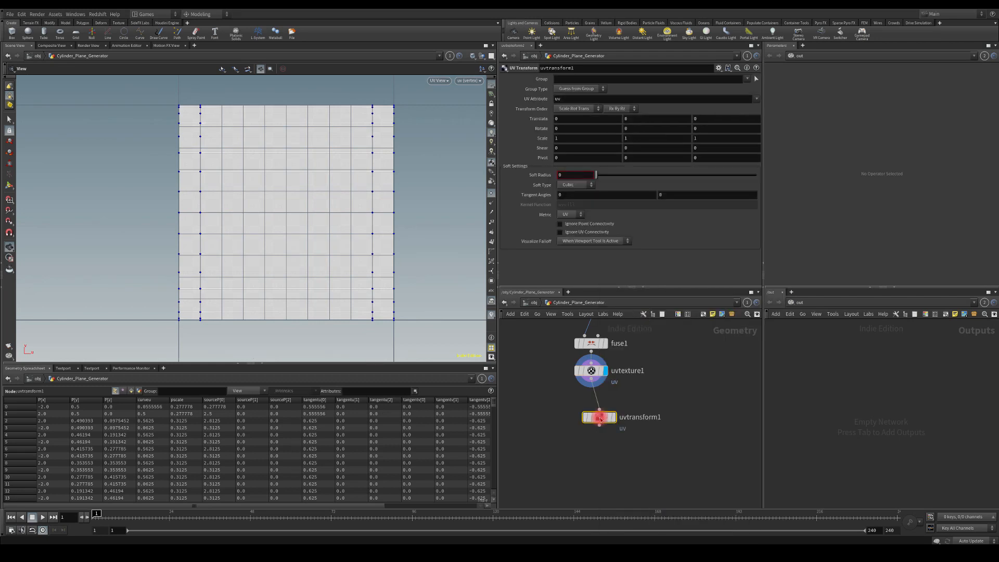
left_click(595, 410)
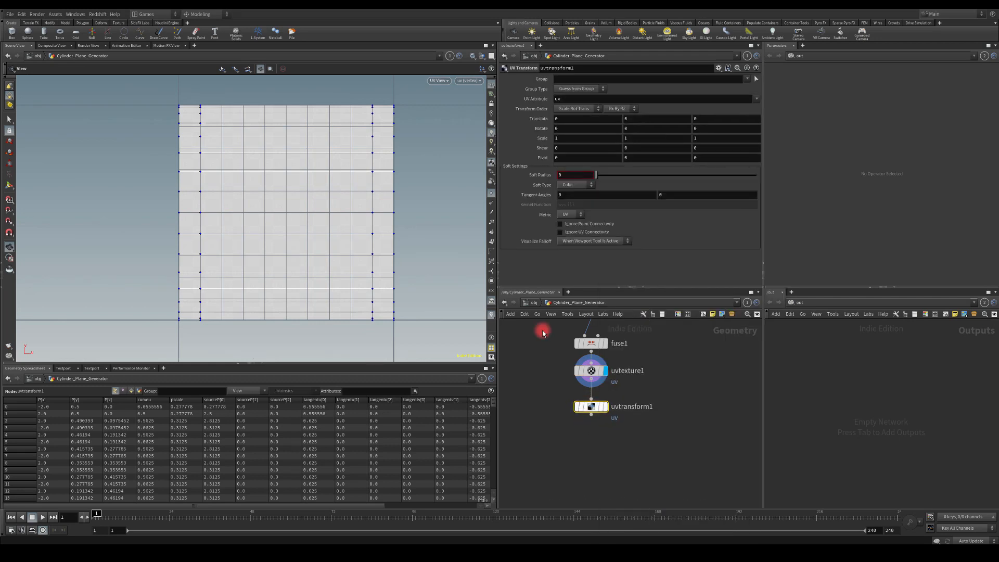
Step: Display the UV Transform node's result and set its scale to .5 on all three axes
middle_click_drag(533, 137, 429, 131)
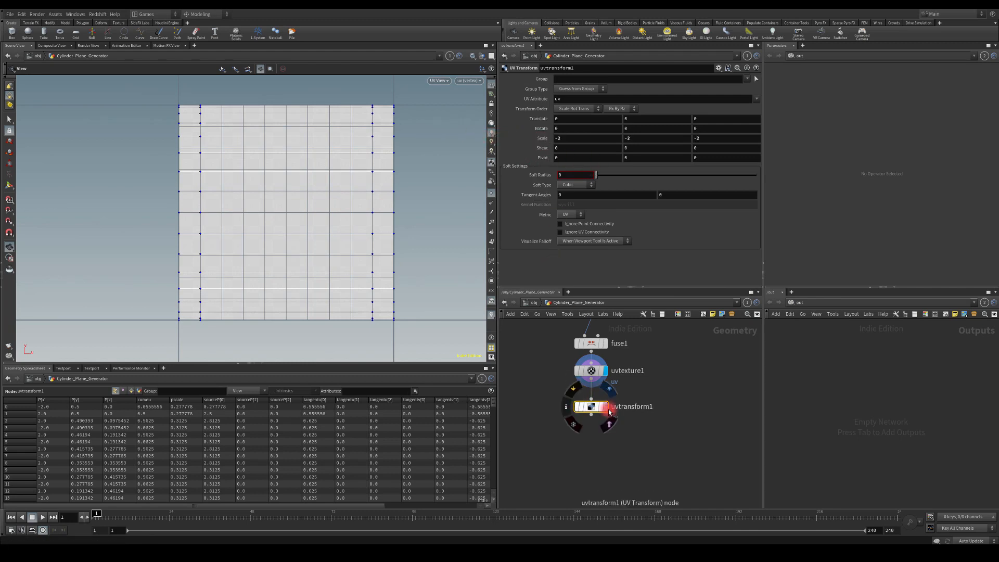
left_click(605, 406)
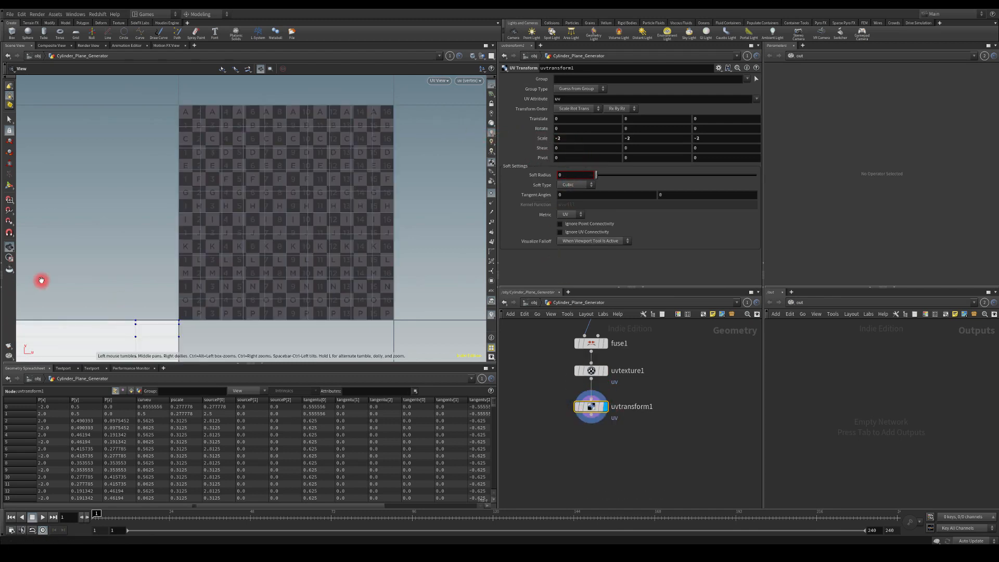
left_click(560, 137)
type(".5")
key("Return")
left_click_drag(625, 139, 573, 118)
type(".5")
key("Return")
type(".5")
key("Return")
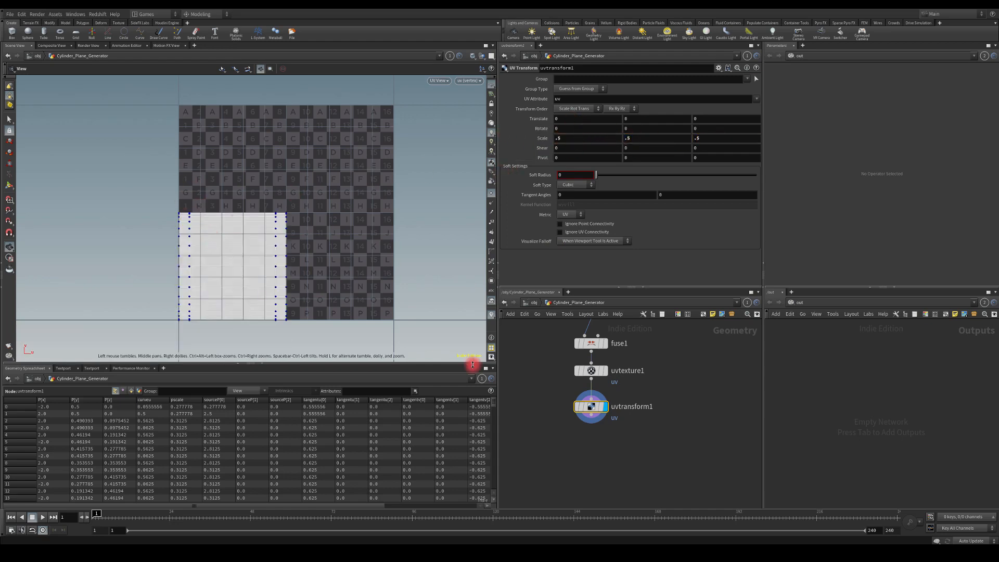
Step: Duplicate the UV Transform node, connect and display the copy below the original, and reset the copy's scale to its default
middle_click_drag(562, 426, 559, 388)
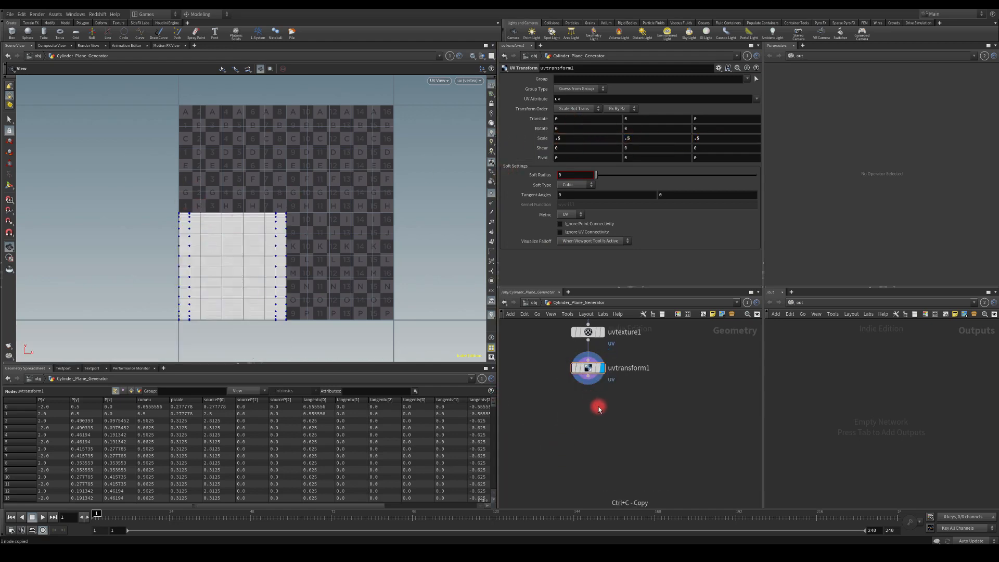
key("ctrl+c")
key("ctrl+v")
left_click_drag(588, 382, 587, 406)
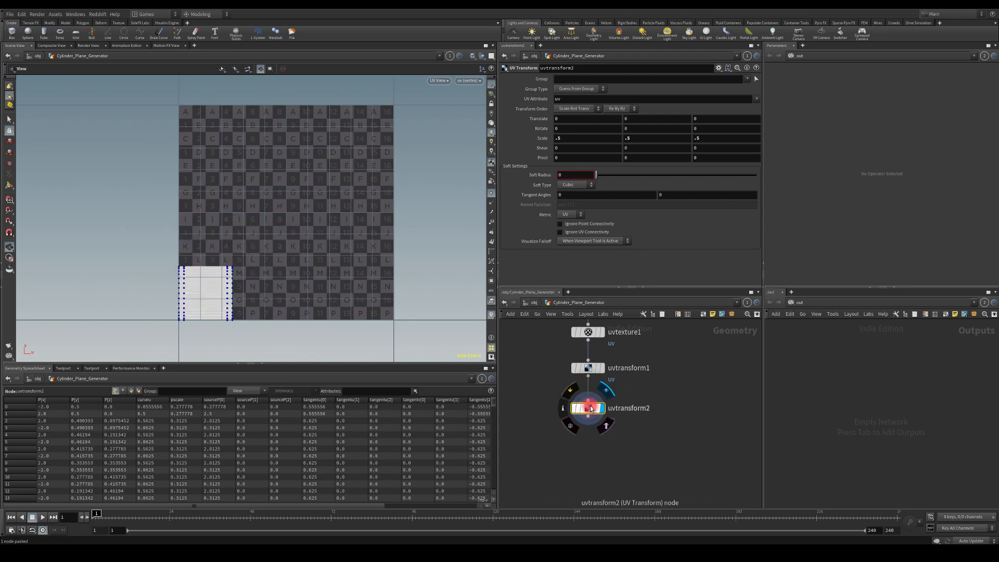
middle_click(582, 141, "ctrl")
middle_click(647, 137, "ctrl")
middle_click(711, 138, "ctrl")
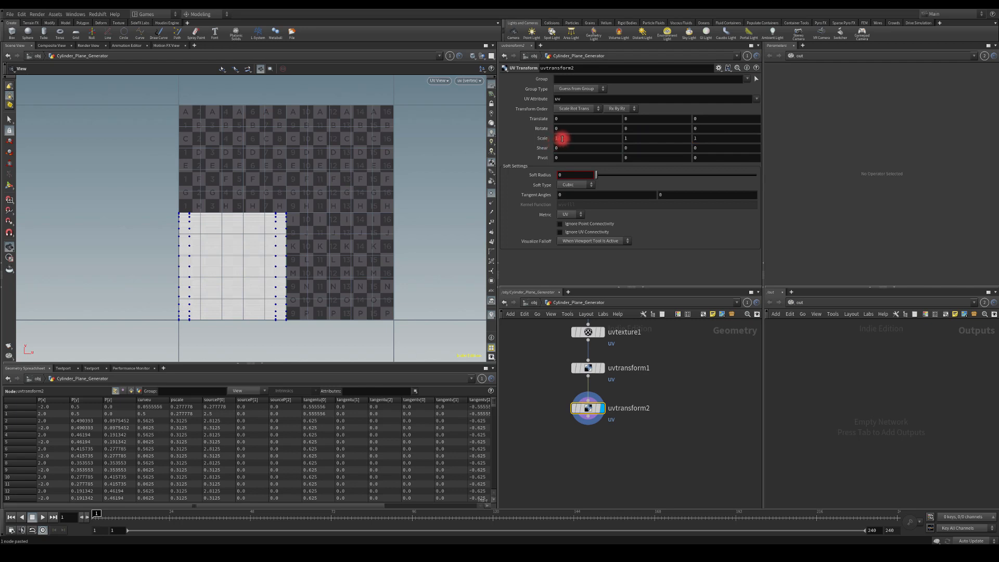
Step: Set the second UV Transform's X scale to the expression 1/$SIZEX and its Y scale to 1/$SIZEY
left_click(562, 139)
type("1/")
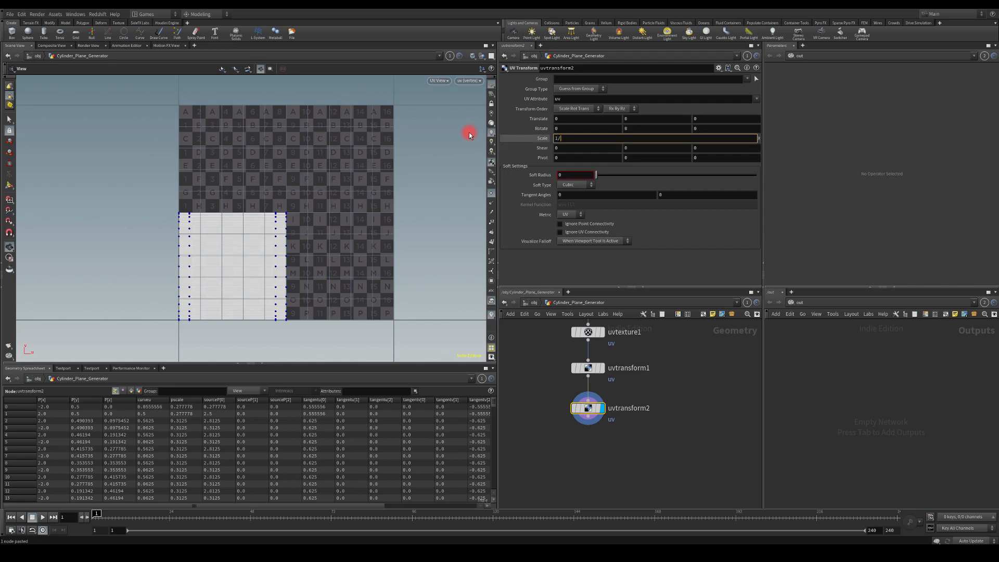
type("$SIZE")
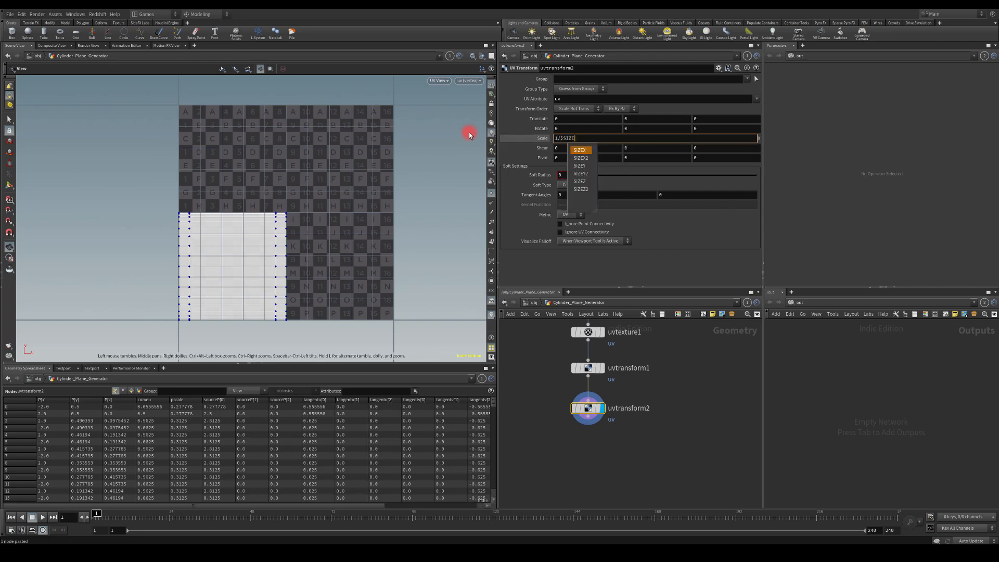
type("X")
key("Return")
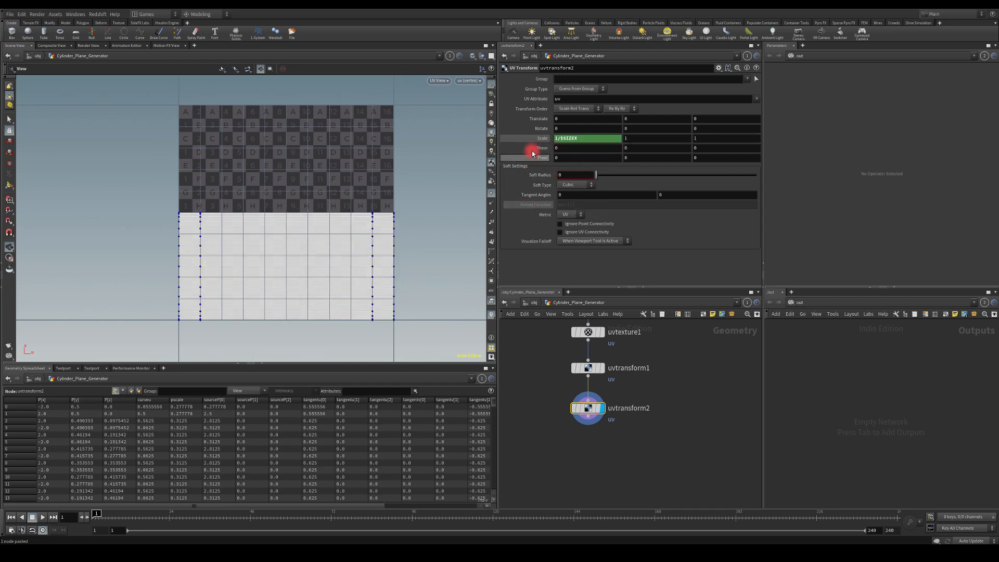
left_click(512, 137)
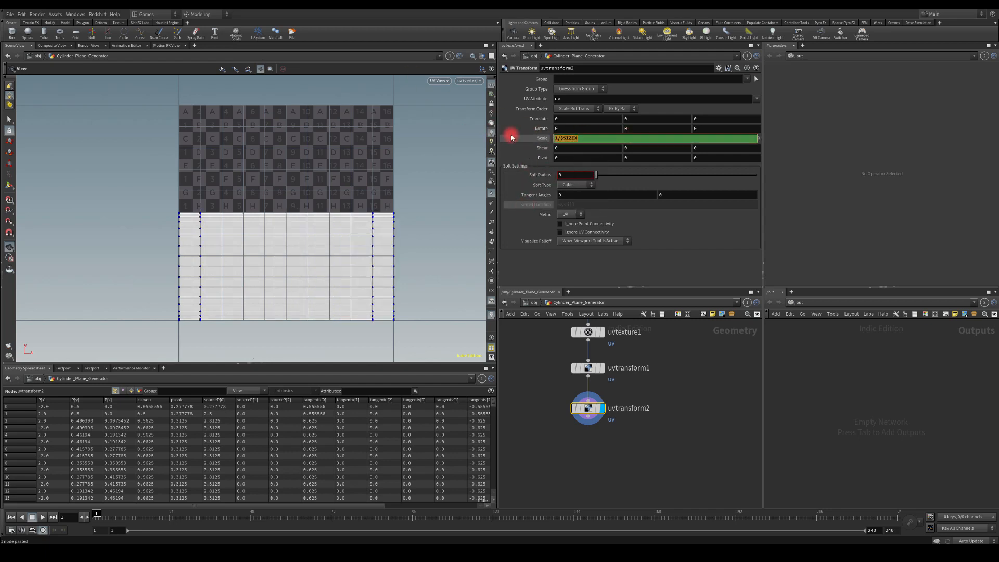
left_click(640, 158)
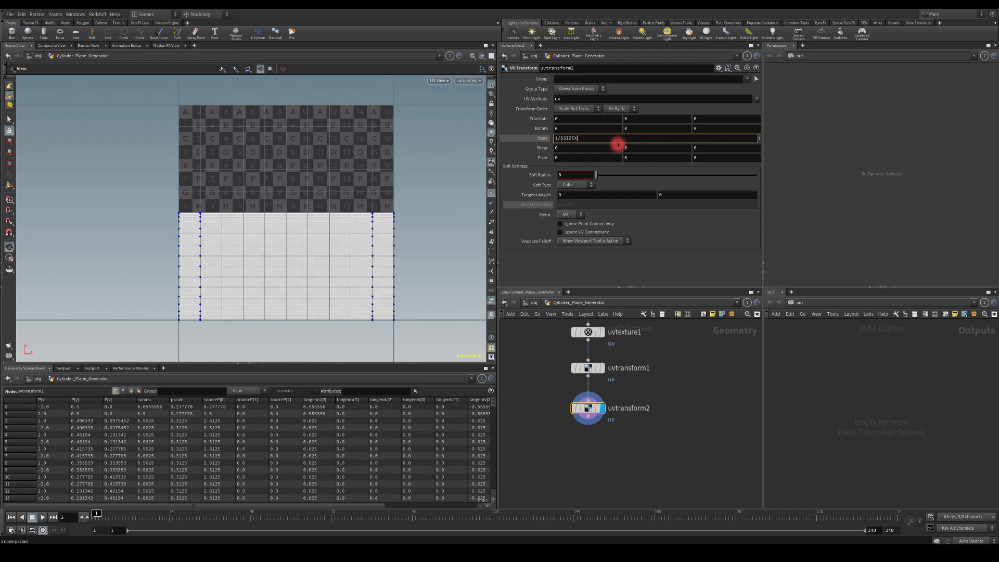
type("Y")
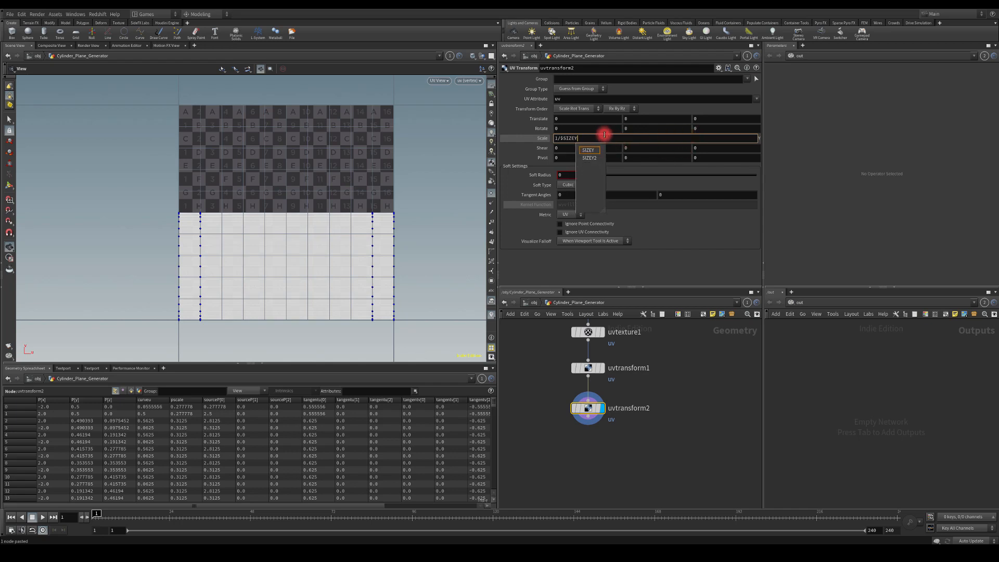
key("Return")
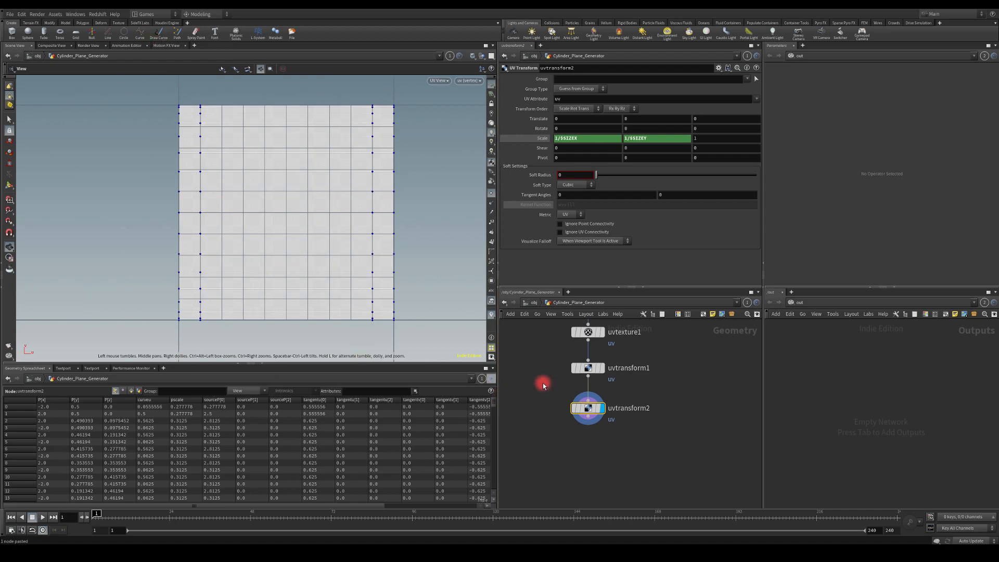
Step: Delete the first UV Transform node and place the expression-driven one directly below the UV Texture node
left_click(597, 367)
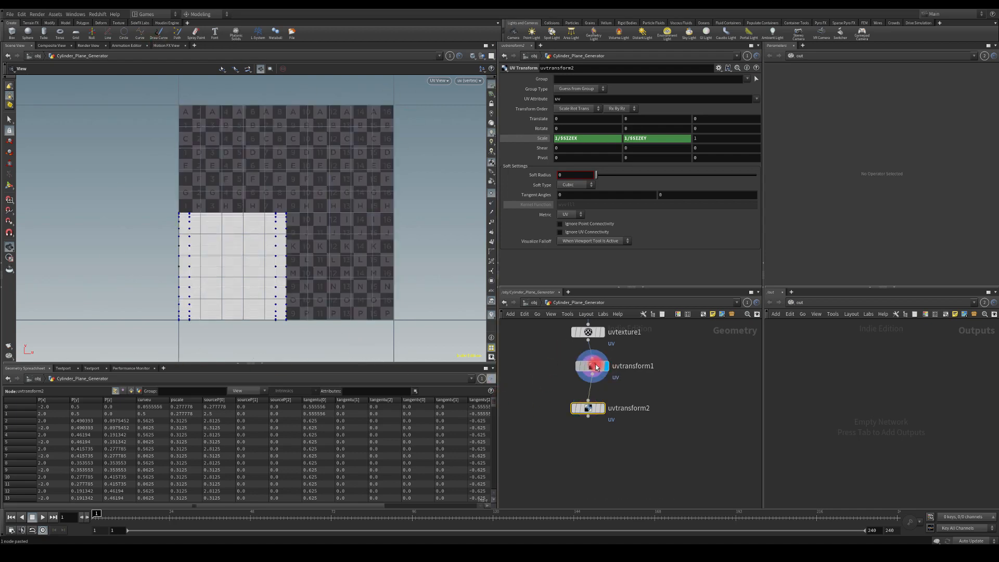
left_click_drag(286, 219, 154, 239)
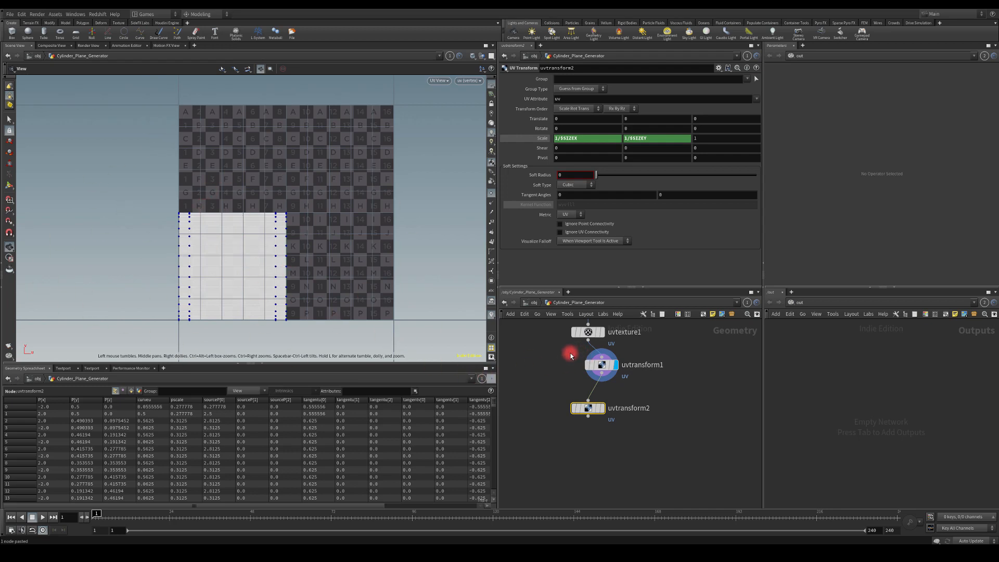
left_click_drag(574, 353, 639, 388)
key("Delete")
left_click_drag(588, 423, 590, 366)
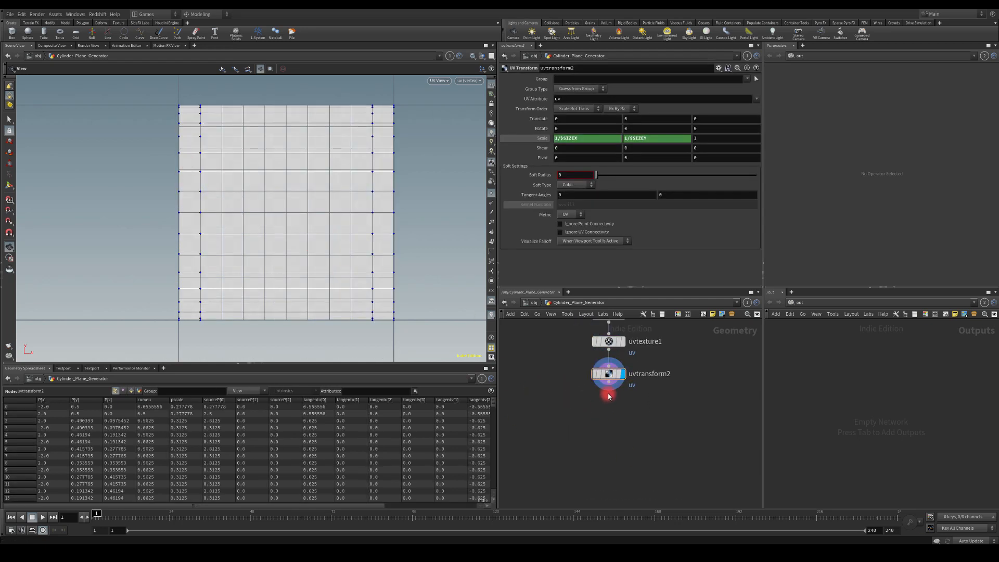
Step: Switch the viewport from the UV view to the perspective view and look over the cylinder
left_click(438, 81)
mouse_move(458, 97)
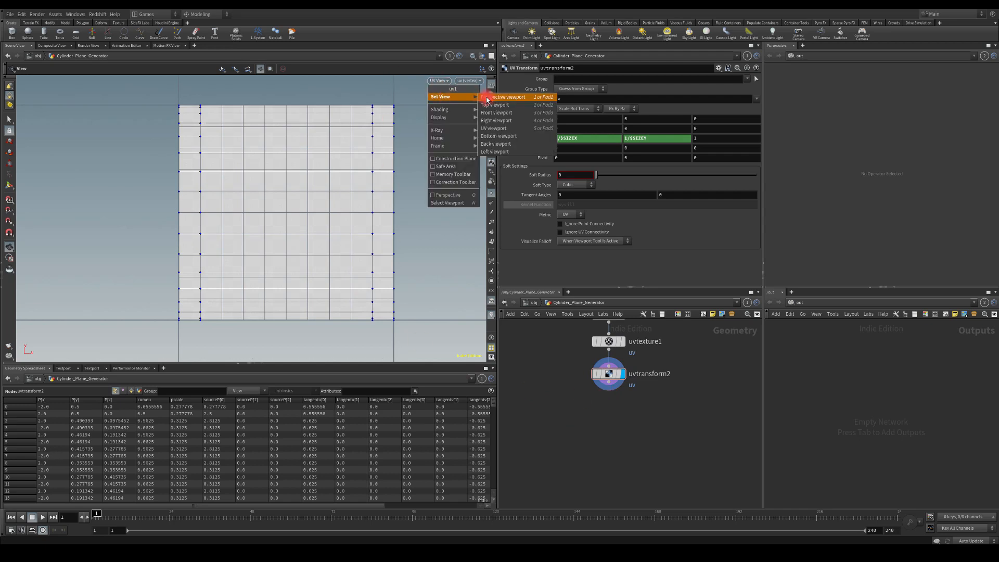
left_click(493, 100)
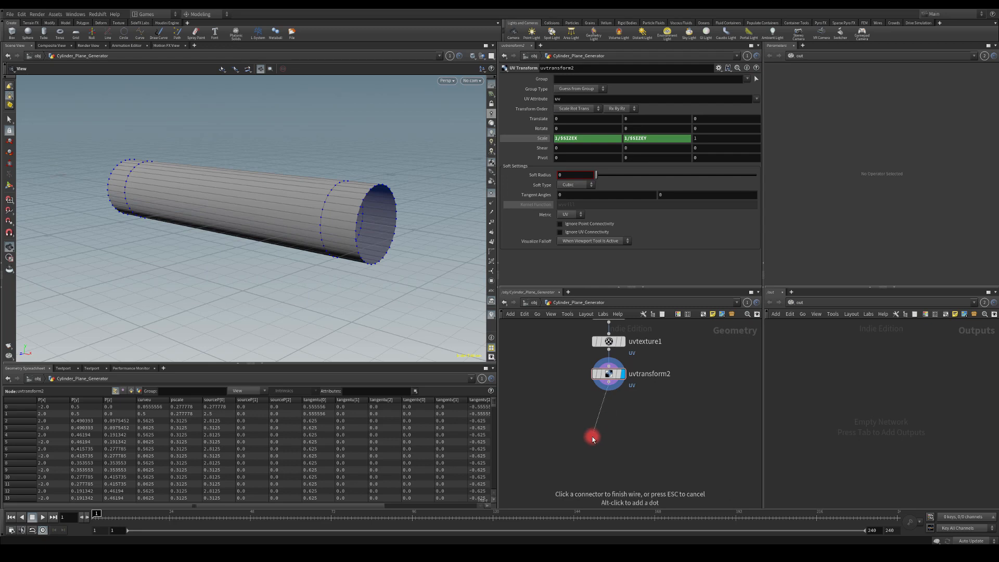
left_click_drag(348, 246, 331, 232)
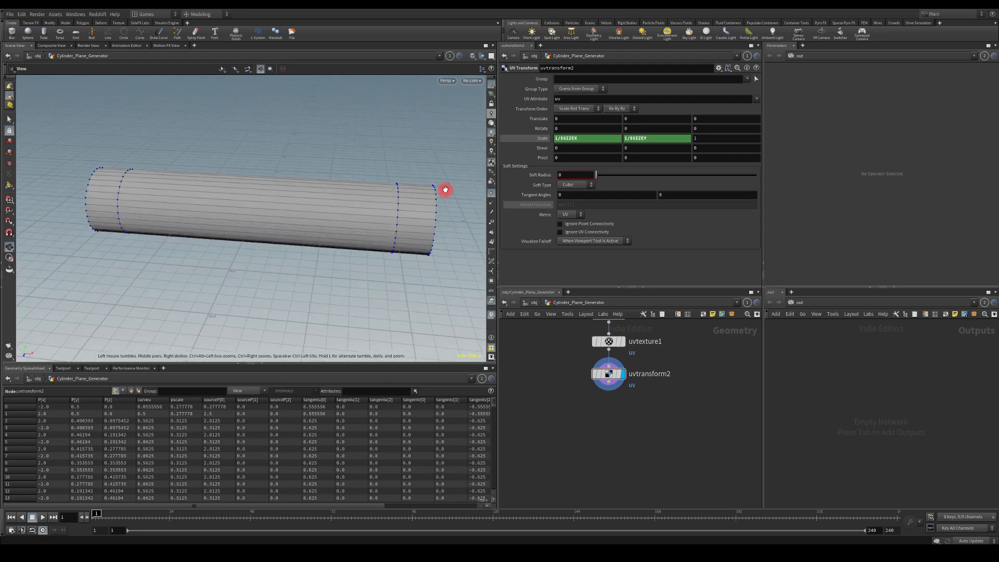
left_click_drag(442, 303, 339, 200)
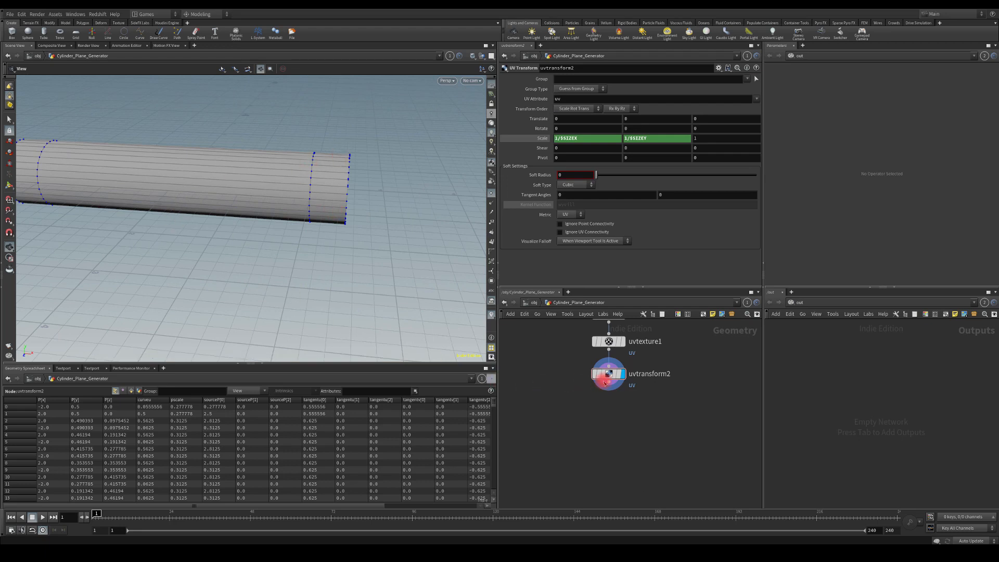
Step: Add a Group Create node below the UV Transform, rename it group_Cylinder_Edges and display its result
key("Tab")
type("group")
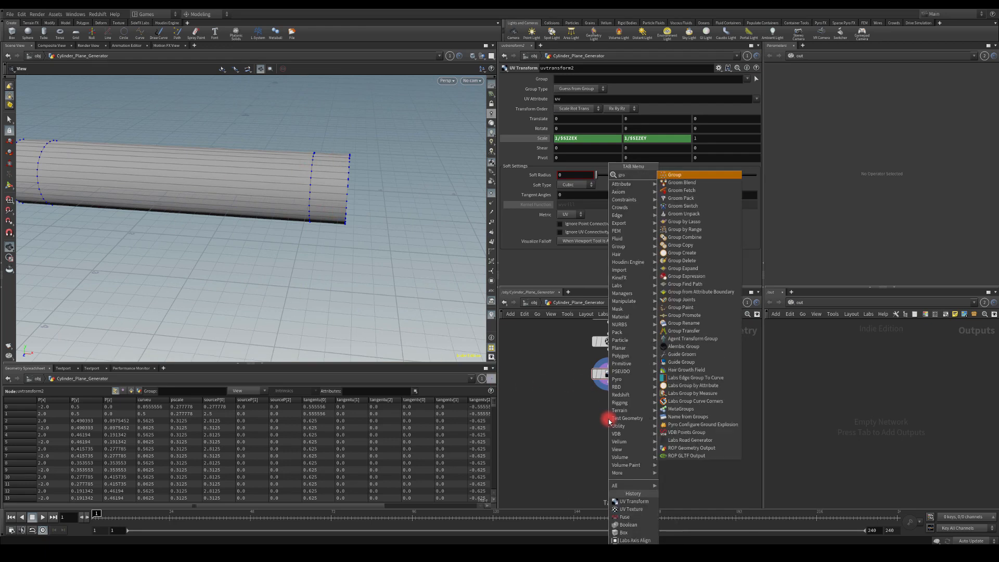
key("Return")
left_click(609, 419)
left_click(649, 420)
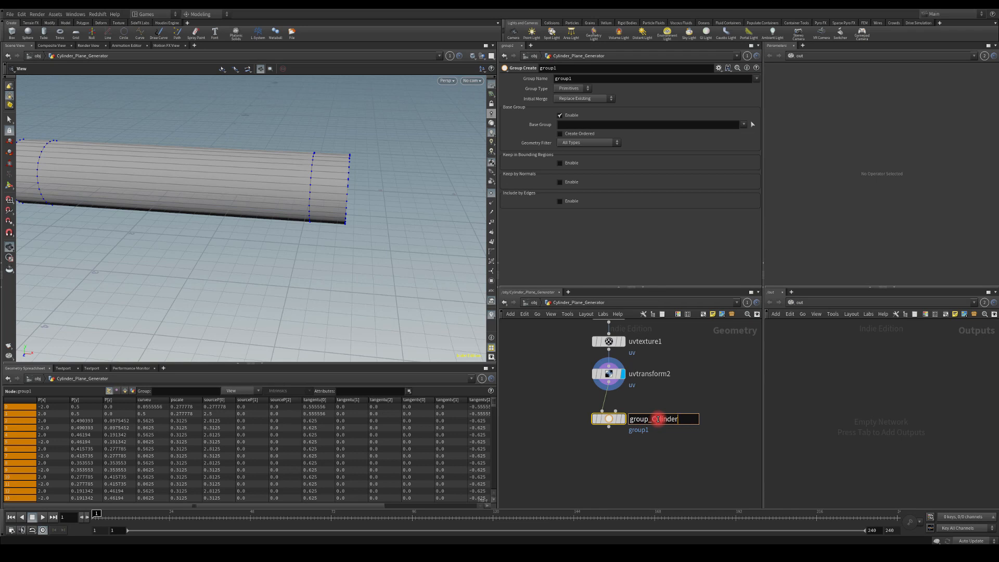
type("s_")
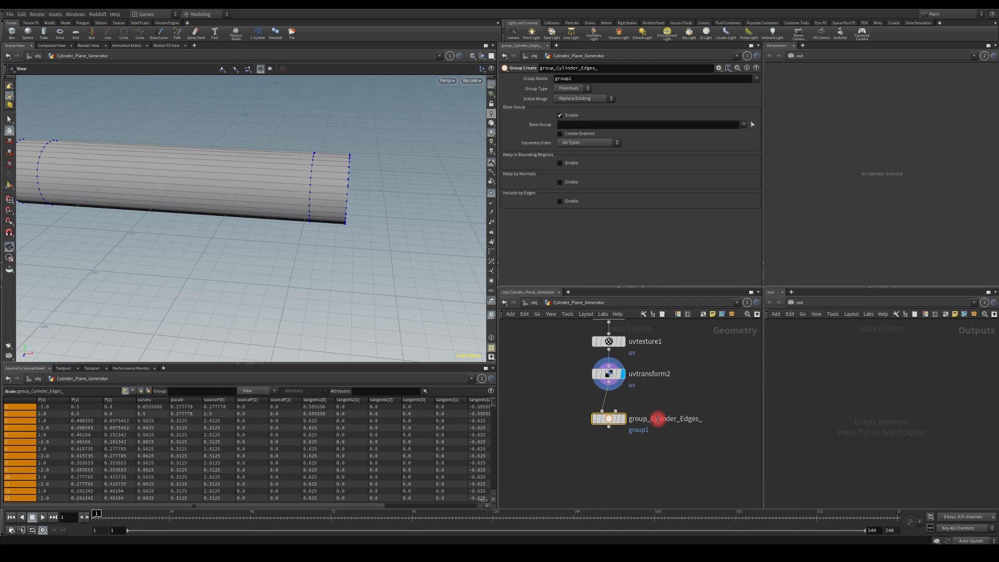
key("BackSpace")
key("Return")
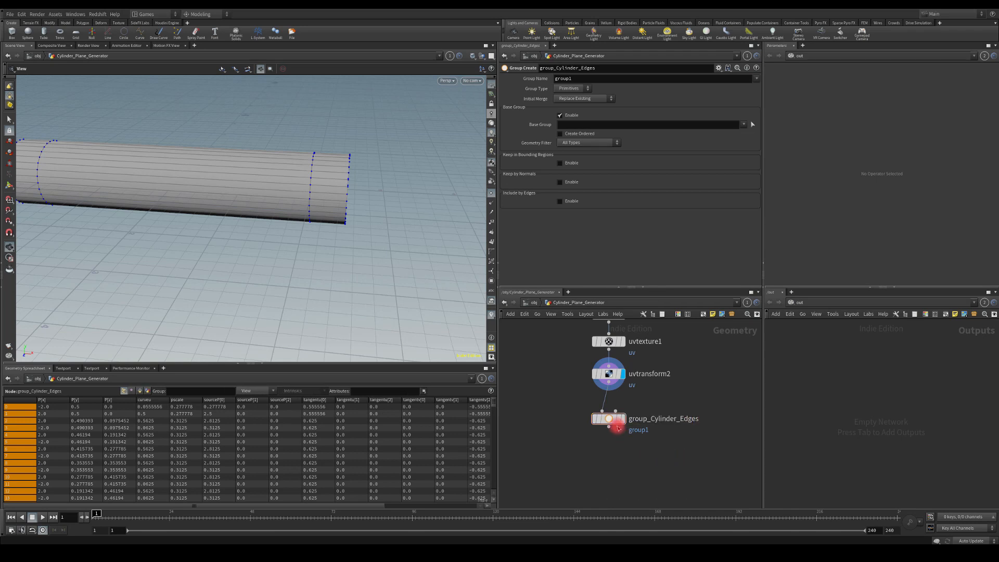
left_click_drag(617, 422, 641, 416)
left_click(642, 414)
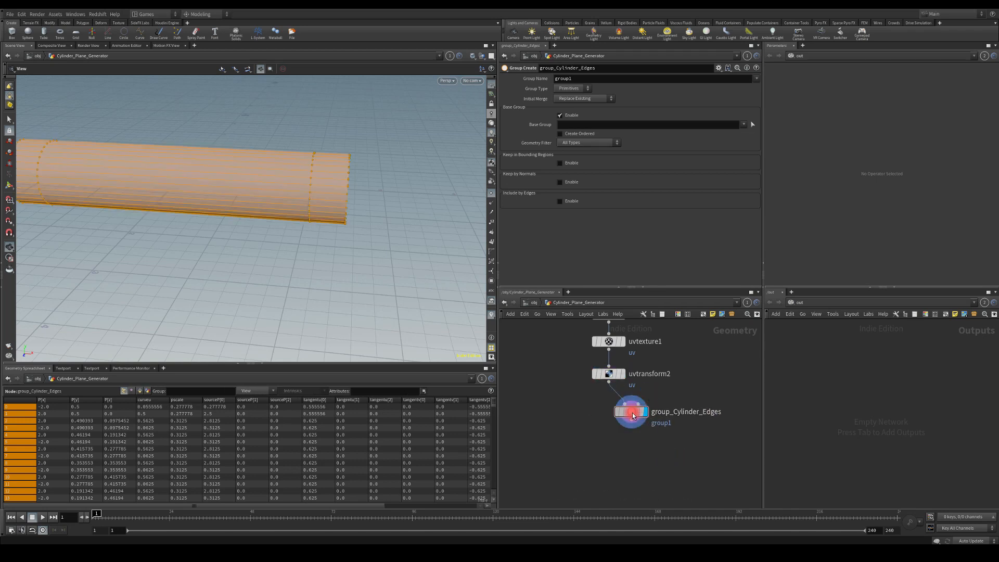
Step: Set the group type to Points, disable the base group, and include points by unshared edges
left_click(575, 99)
left_click(571, 97)
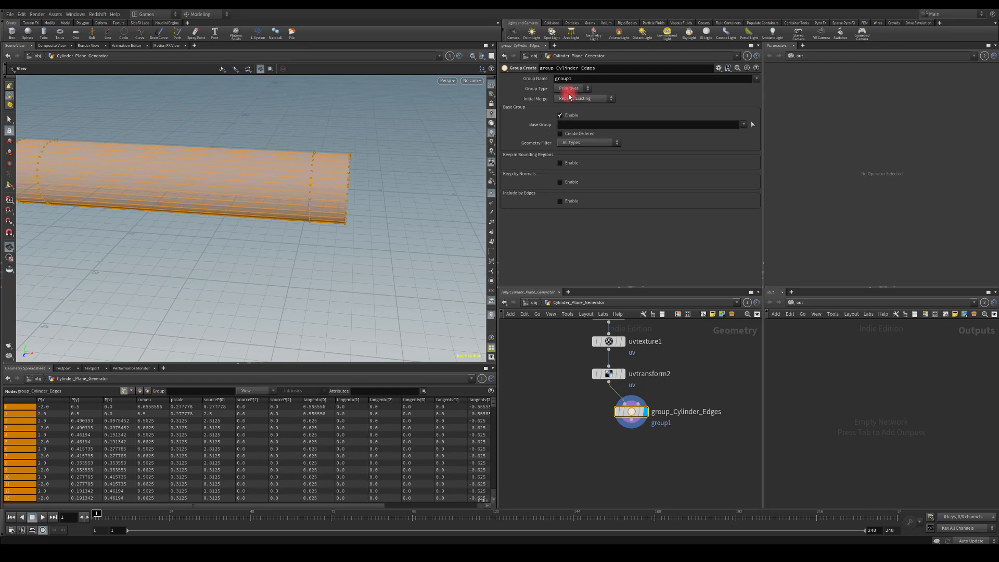
left_click(570, 88)
left_click(564, 108)
left_click(561, 115)
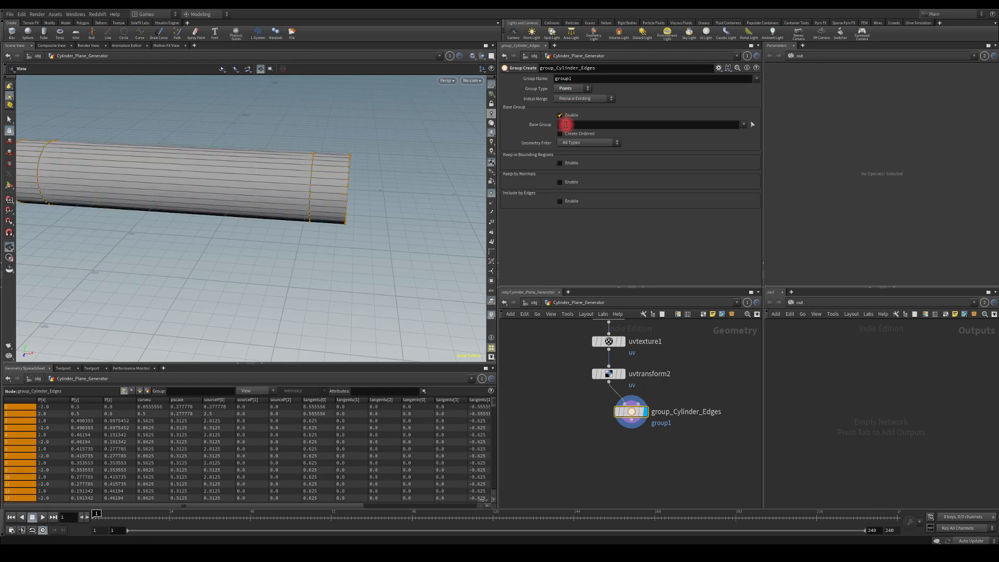
left_click(566, 117)
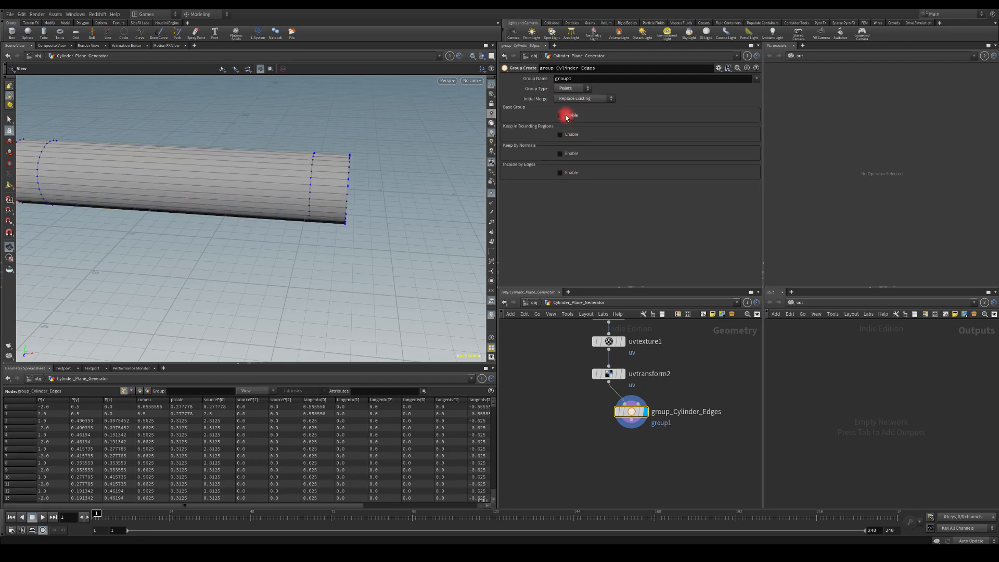
left_click(560, 173)
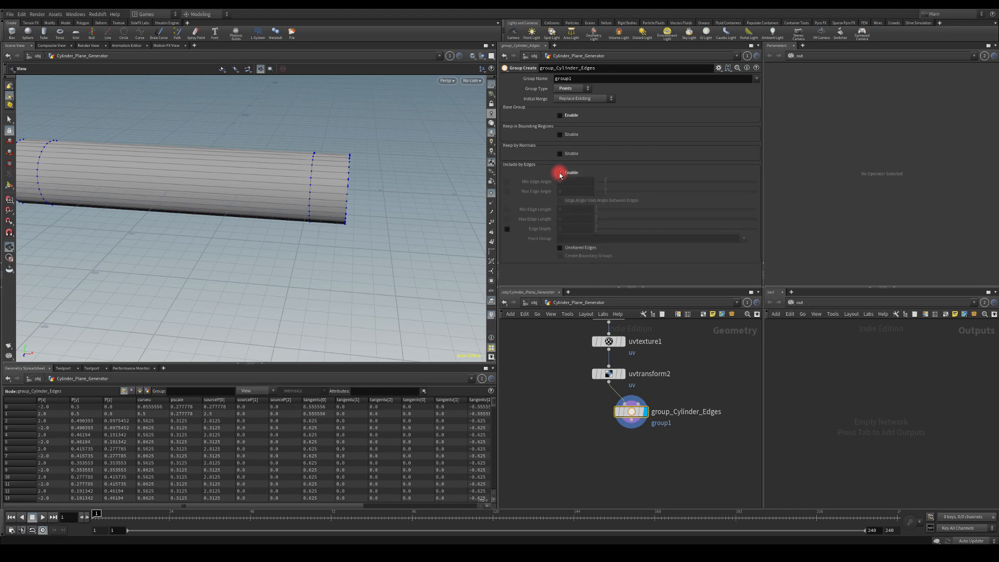
left_click(559, 247)
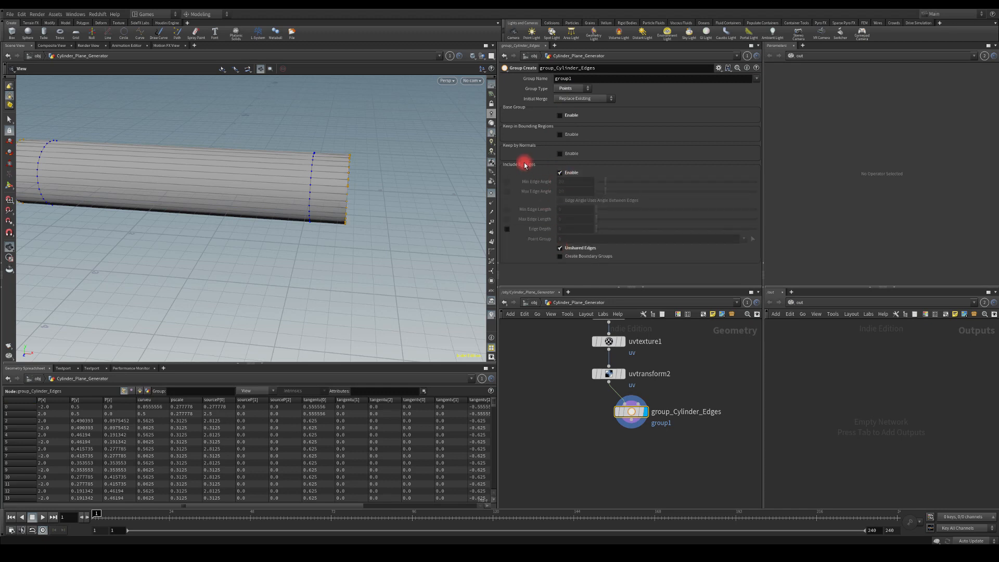
Step: Check the grouped points at the cylinder's ends and name the group Cylinder_Edges
left_click_drag(316, 222, 247, 177)
mouse_move(342, 178)
left_mouse_down()
mouse_move(265, 163)
mouse_move(346, 185)
left_mouse_up()
right_click_drag(345, 185, 332, 51)
left_click_drag(343, 177, 332, 98)
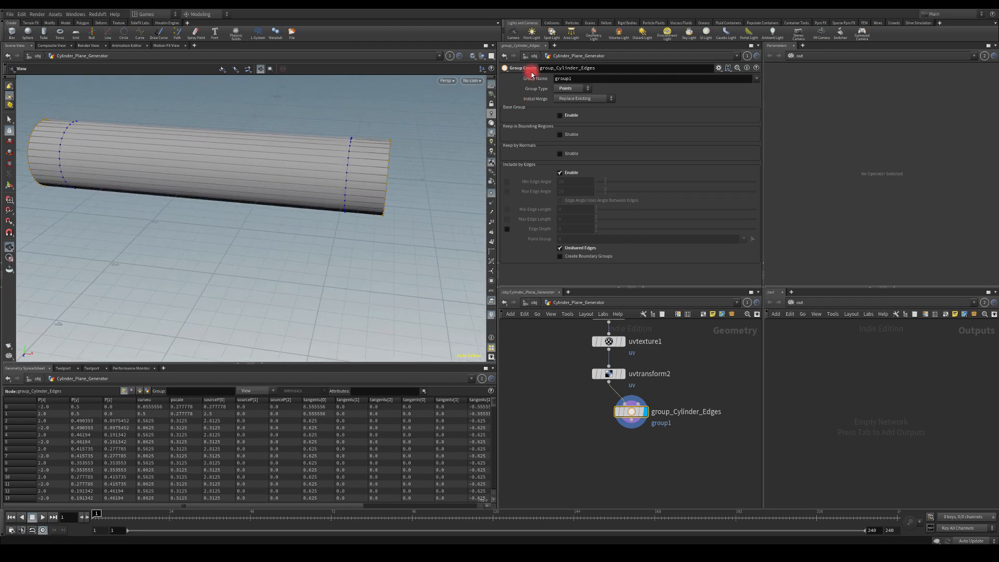
double_click(582, 78)
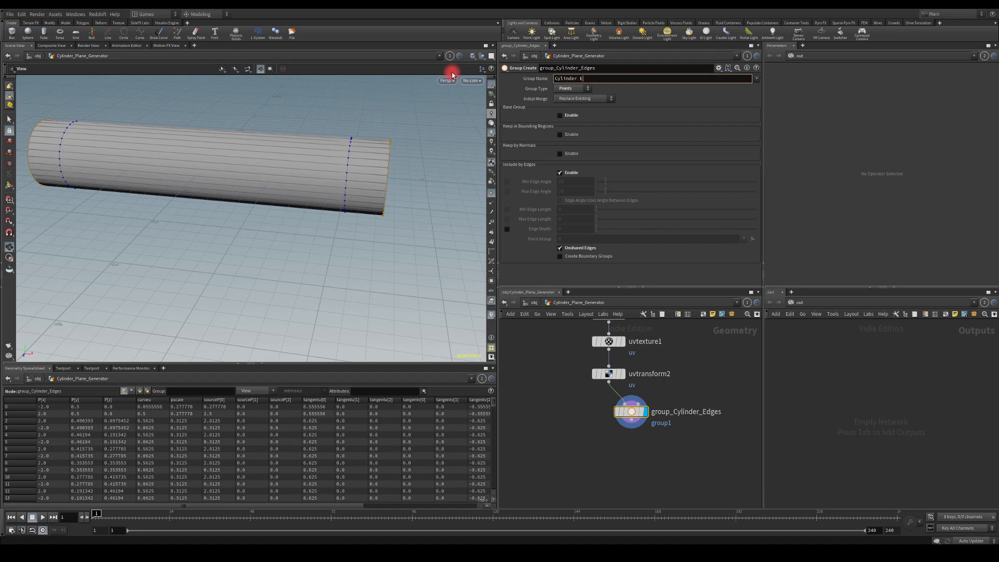
type("Cylinder Edges")
key("Return")
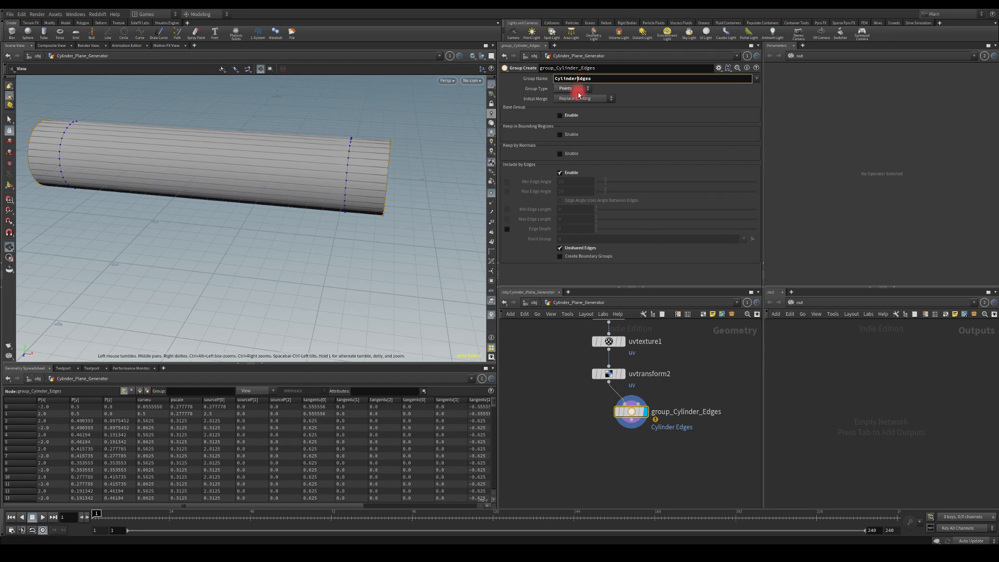
key("Return")
Step: Add a Color node connected below the group_Cylinder_Edges node
middle_click_drag(566, 479, 568, 458)
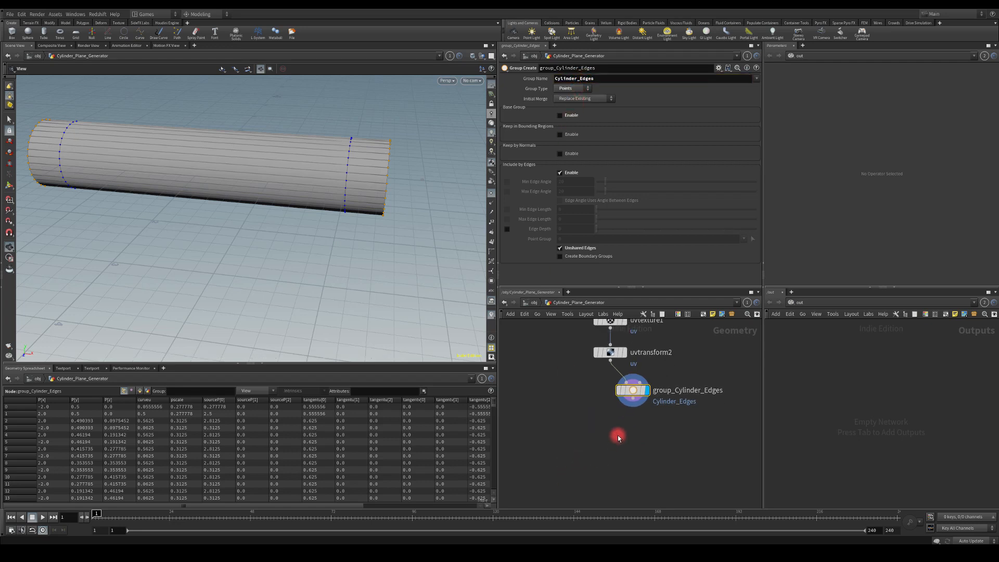
left_click_drag(632, 390, 644, 388)
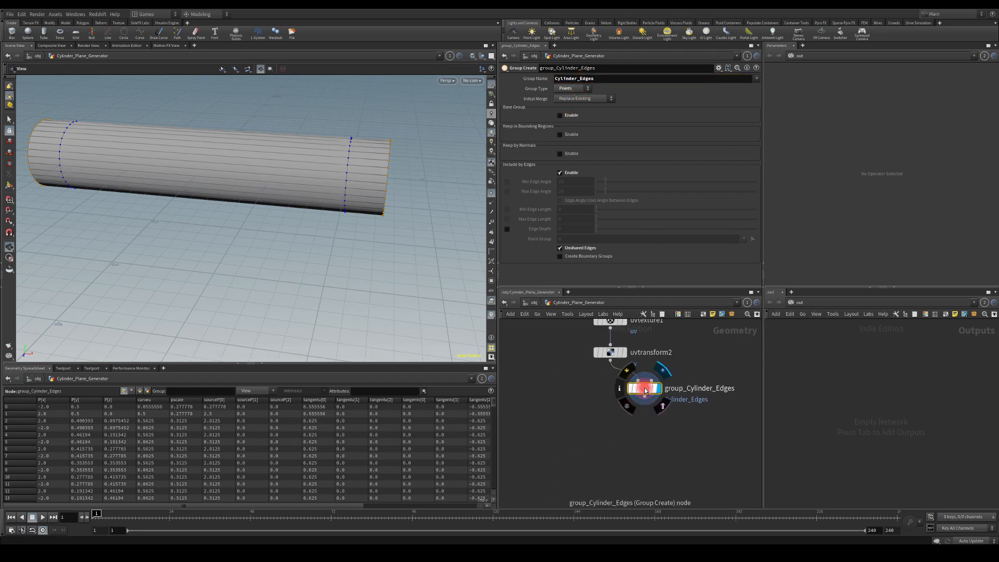
left_click_drag(643, 403, 631, 452)
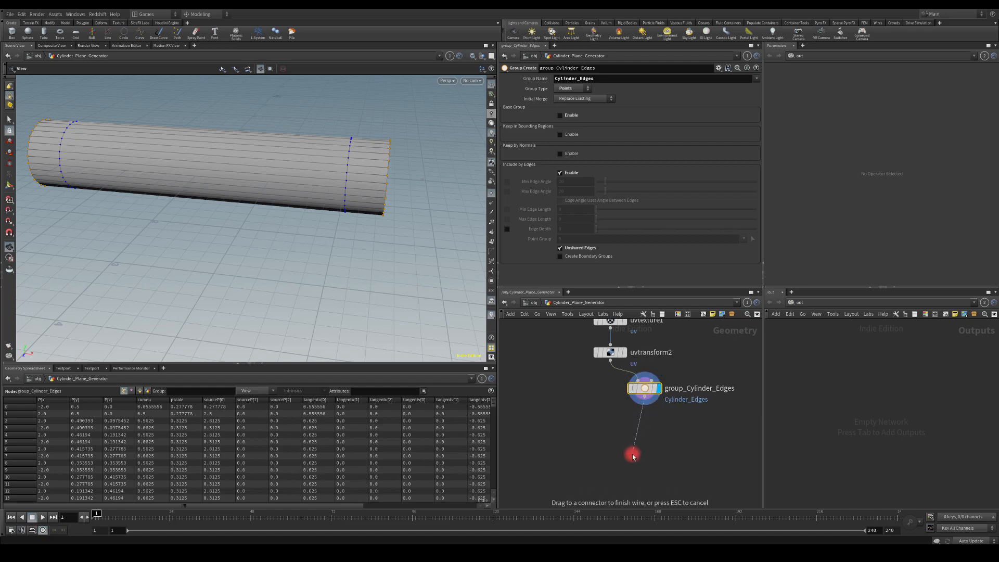
key("Tab")
type("colo")
key("Return")
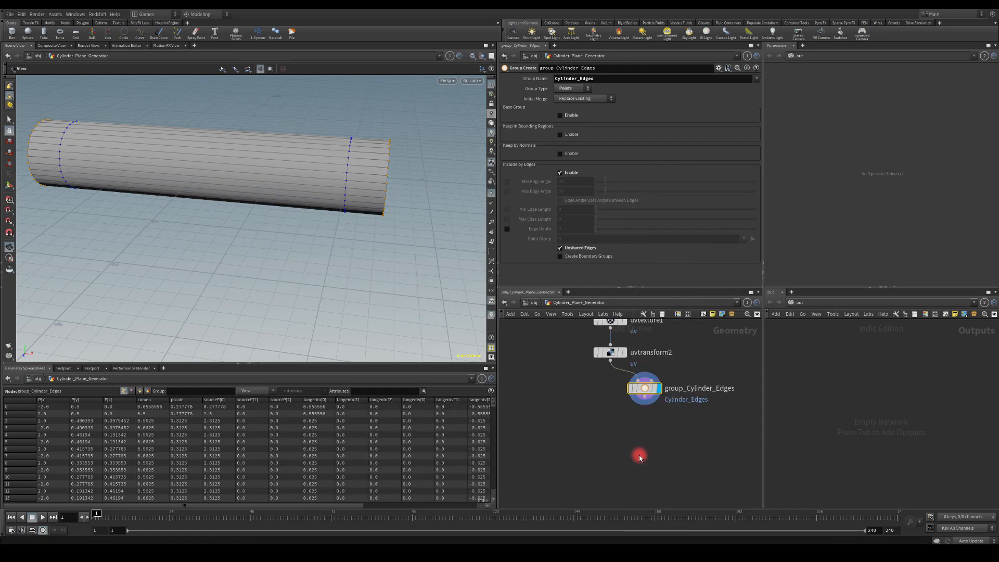
left_click(633, 455)
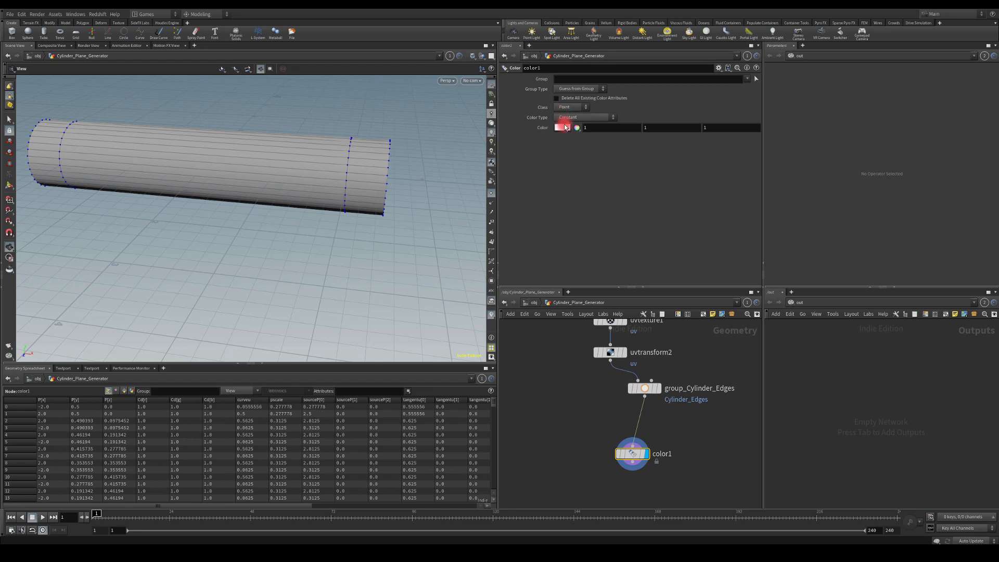
Step: Set the Color node's color to black (0, 0, 0) and restrict it to the Cylinder_Edges group
left_click_drag(587, 126, 580, 130)
type("0")
key("Tab")
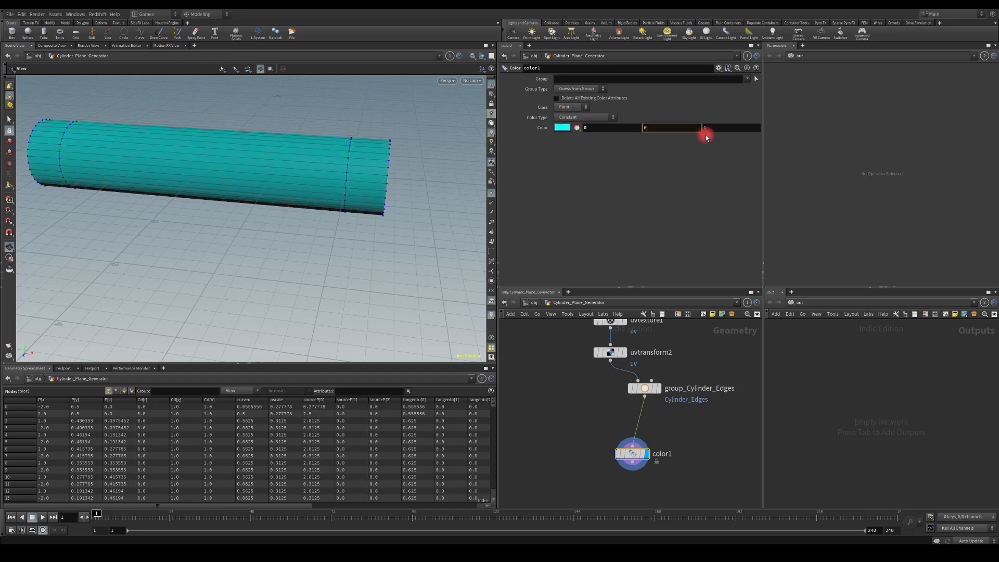
type("0")
key("Tab")
type("0")
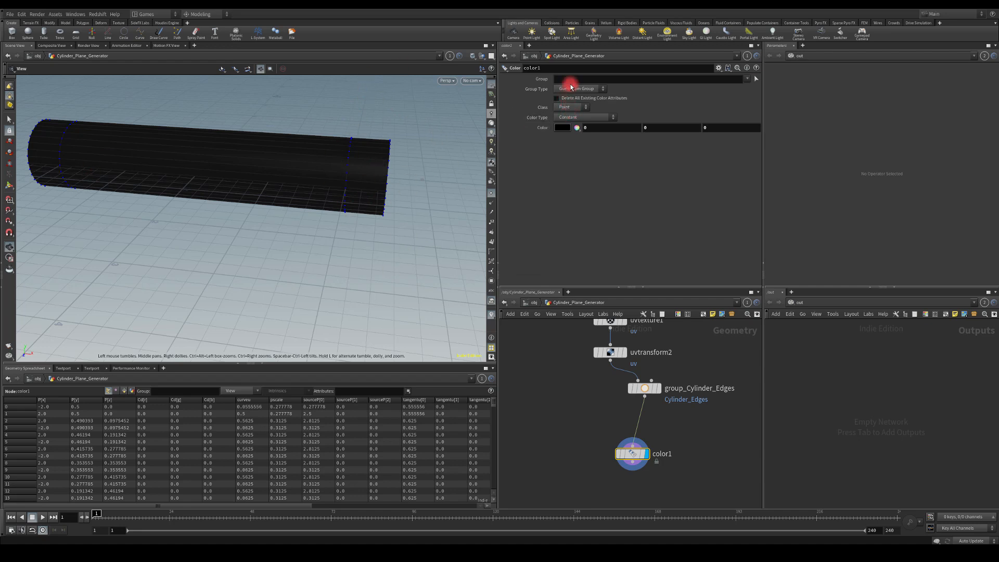
left_click(755, 89)
left_click(756, 89)
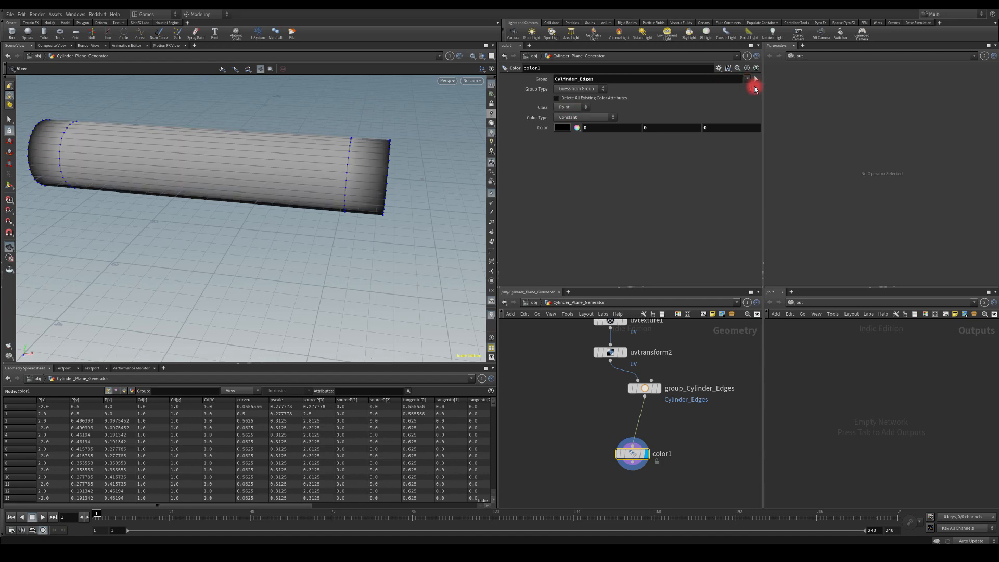
Step: Examine the color falloff between the end points and inner loops at both ends of the cylinder
middle_click_drag(356, 126, 355, 118)
left_click_drag(355, 118, 312, 198)
left_click_drag(92, 130, 101, 185)
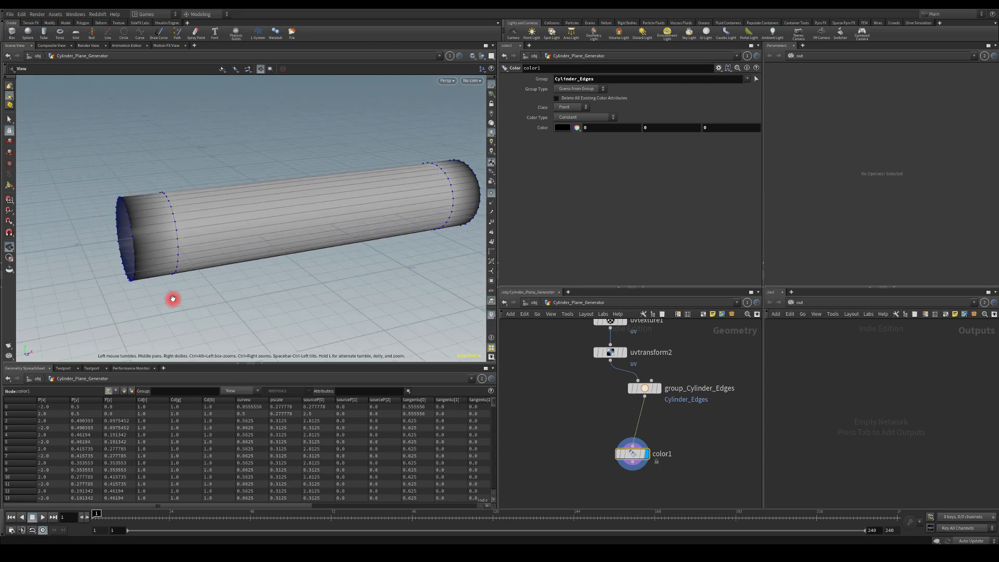
left_click_drag(173, 299, 353, 228)
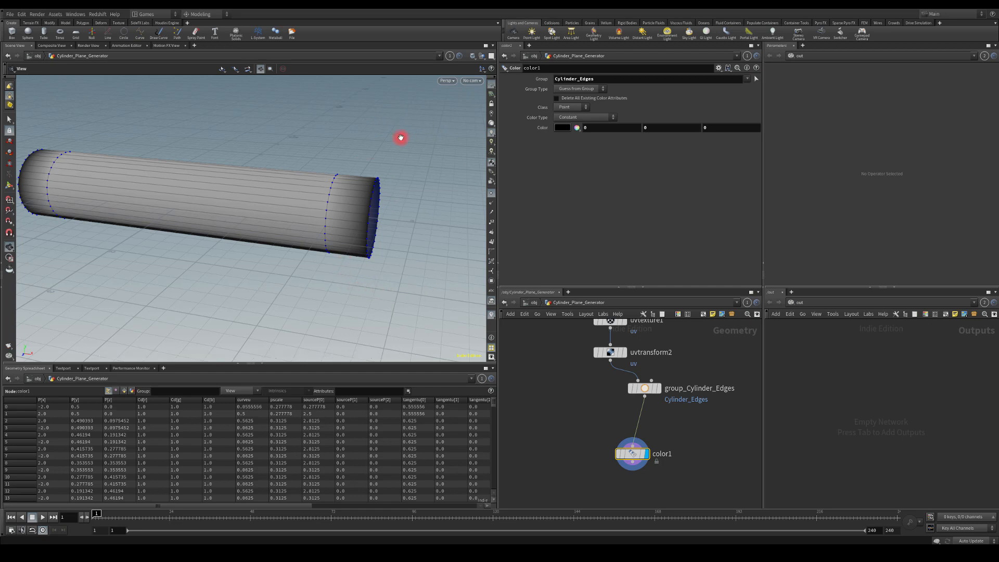
middle_click_drag(322, 222, 348, 214)
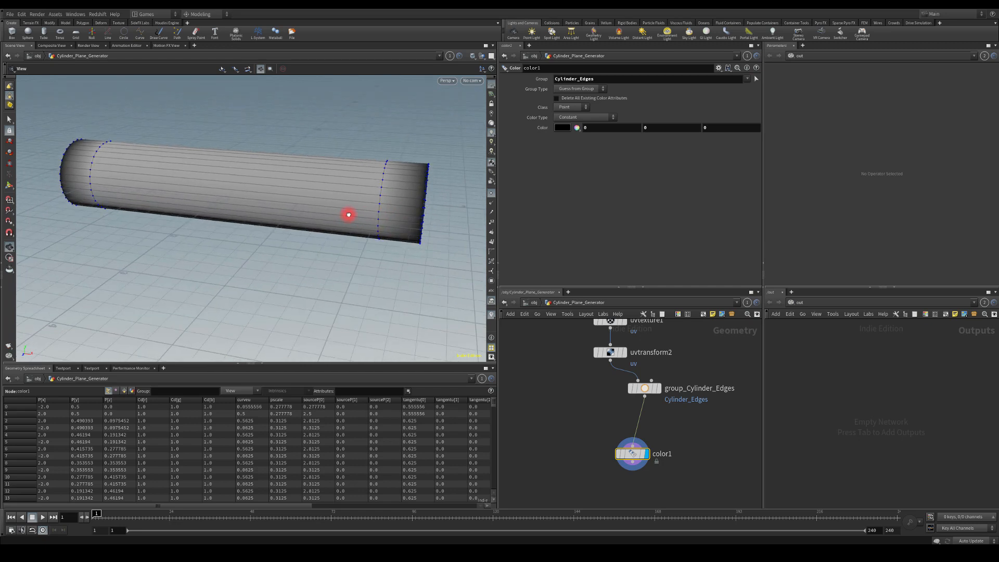
right_click_drag(348, 214, 337, 245)
left_click_drag(325, 213, 333, 232)
left_click_drag(347, 165, 364, 205)
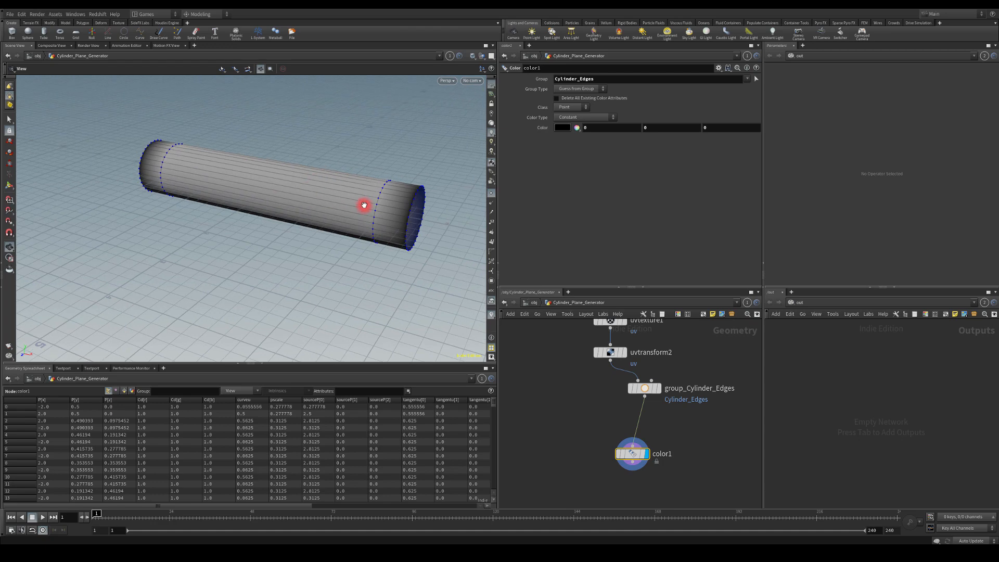
left_click_drag(303, 129, 370, 161)
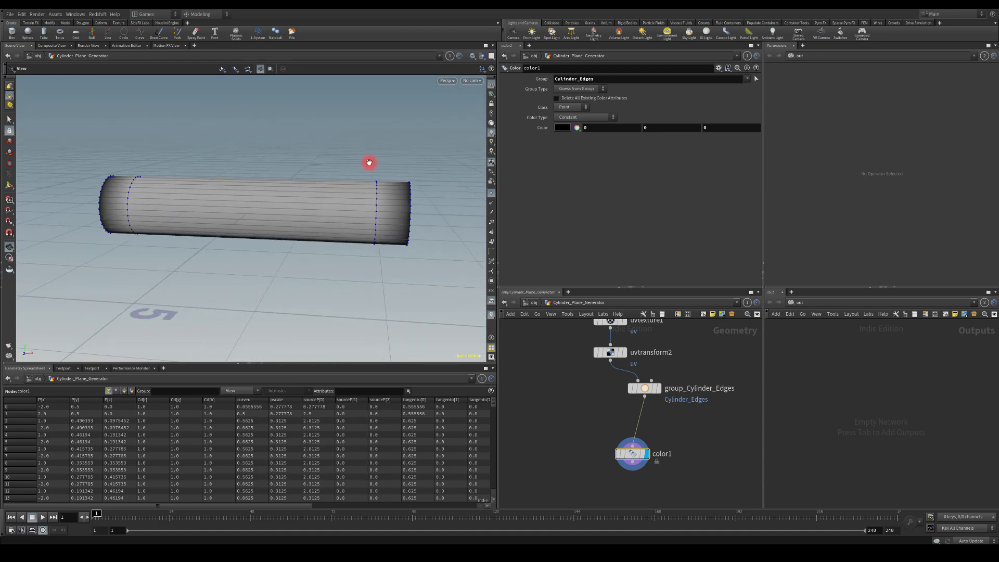
left_click_drag(446, 313, 342, 245)
left_click_drag(335, 160, 382, 136)
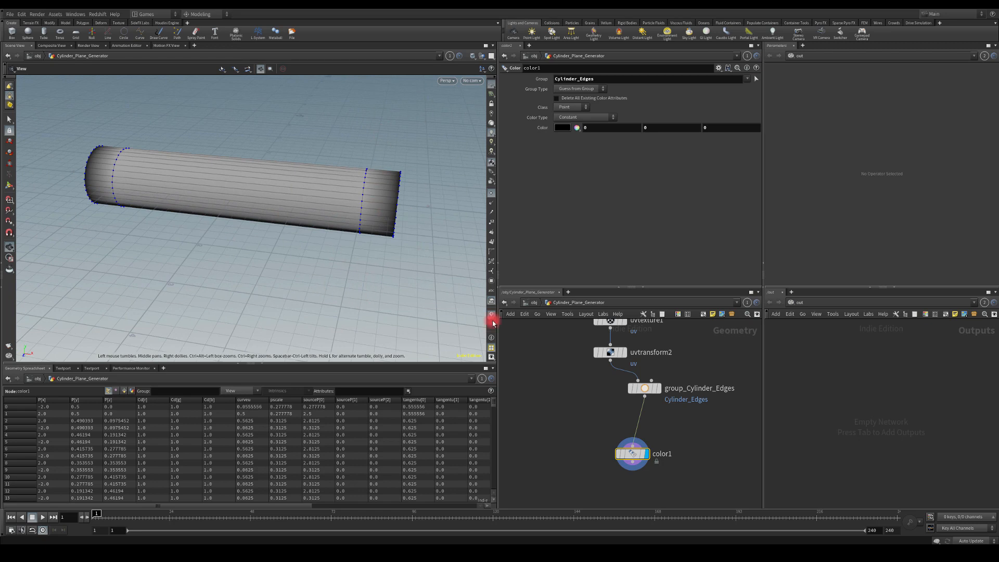
Step: Align the group_Cylinder_Edges and Color nodes in a straight column below the UV Transform
left_click_drag(644, 388, 610, 387)
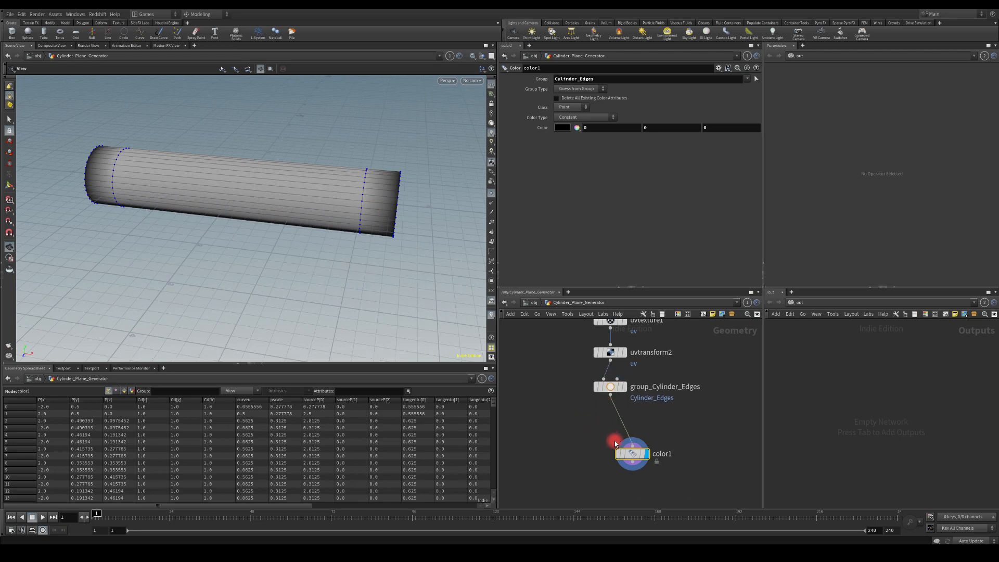
left_click_drag(615, 443, 592, 411)
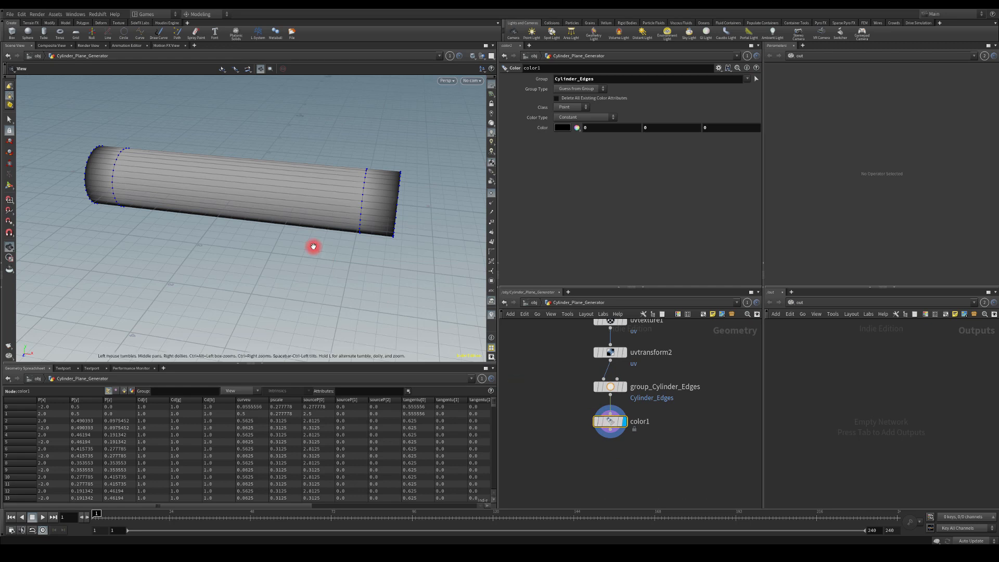
left_click_drag(248, 277, 148, 186)
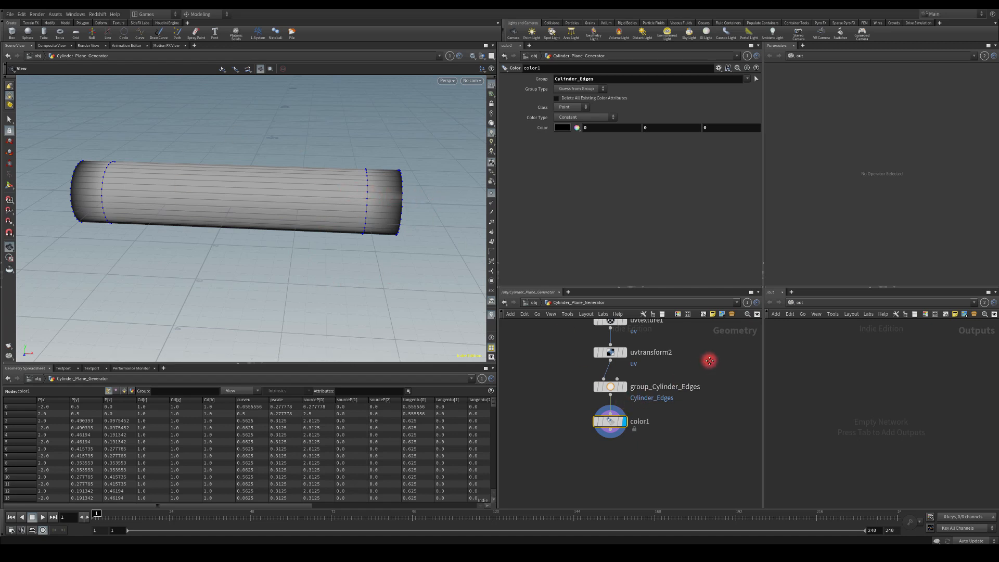
Step: Set box1's X and Y size to 2 and examine the wider color falloff on the cylinder
scroll(645, 354, "up", 5)
left_click(650, 345)
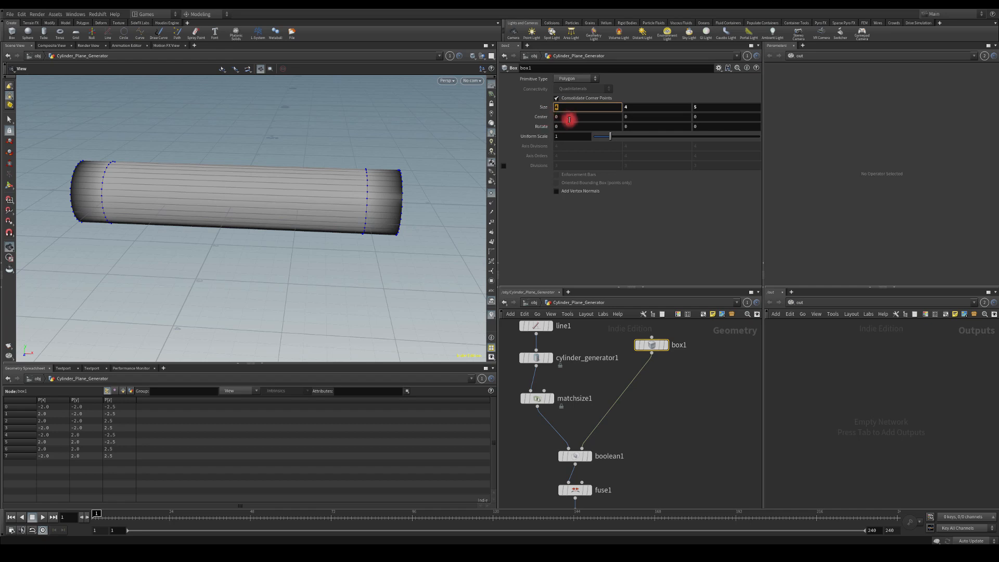
type("2")
key("Return")
left_click_drag(639, 111, 610, 110)
type("2")
key("Return")
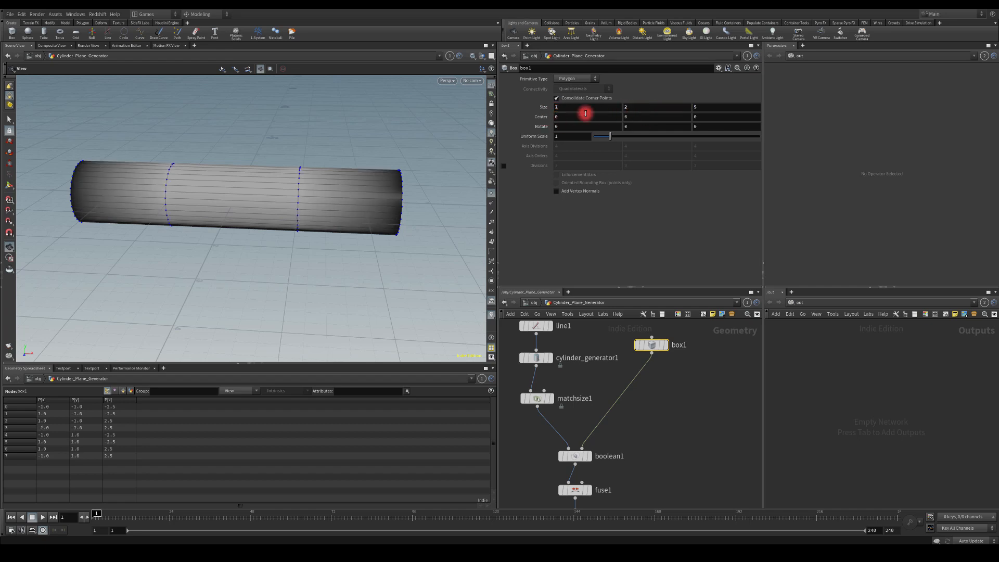
left_click_drag(317, 143, 276, 255)
left_click_drag(339, 243, 375, 214)
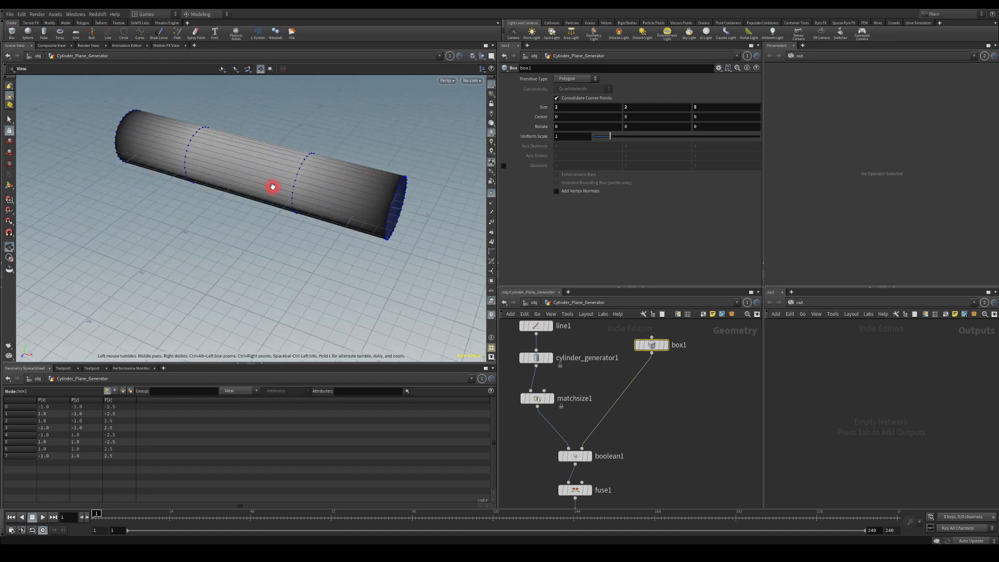
Step: Set box1's X and Y size to 3.5
left_click(561, 108)
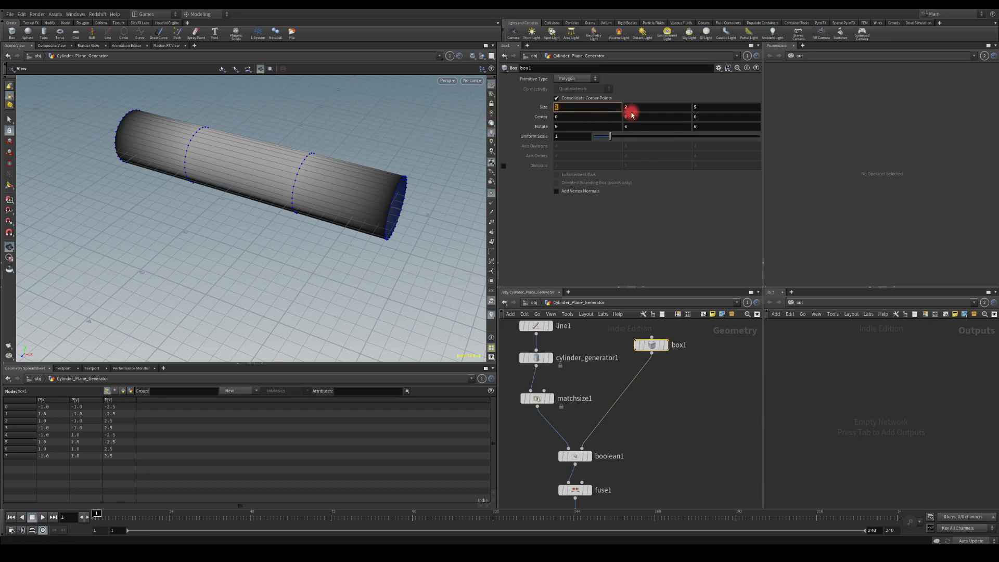
type("3.5")
left_click(630, 108)
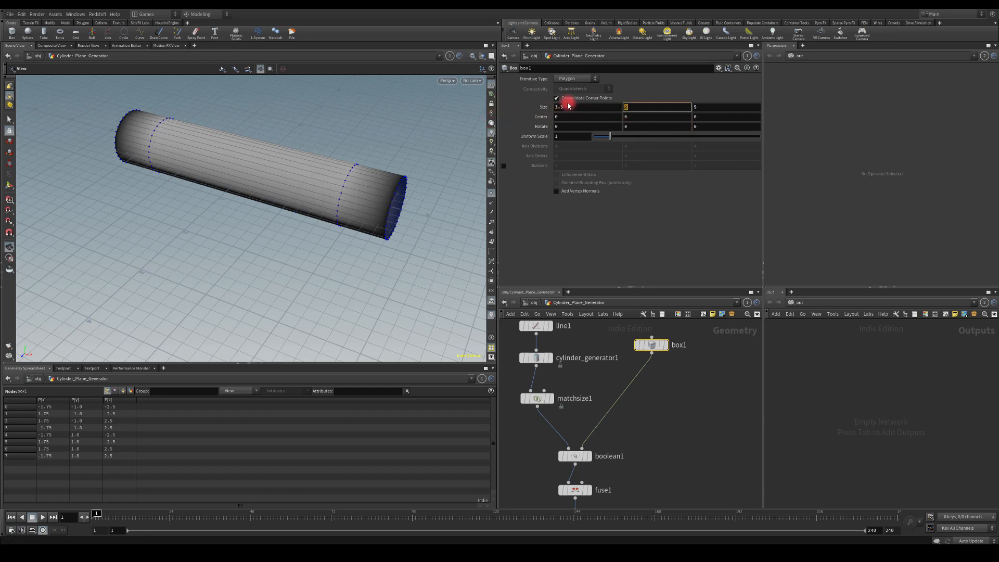
type("3.5")
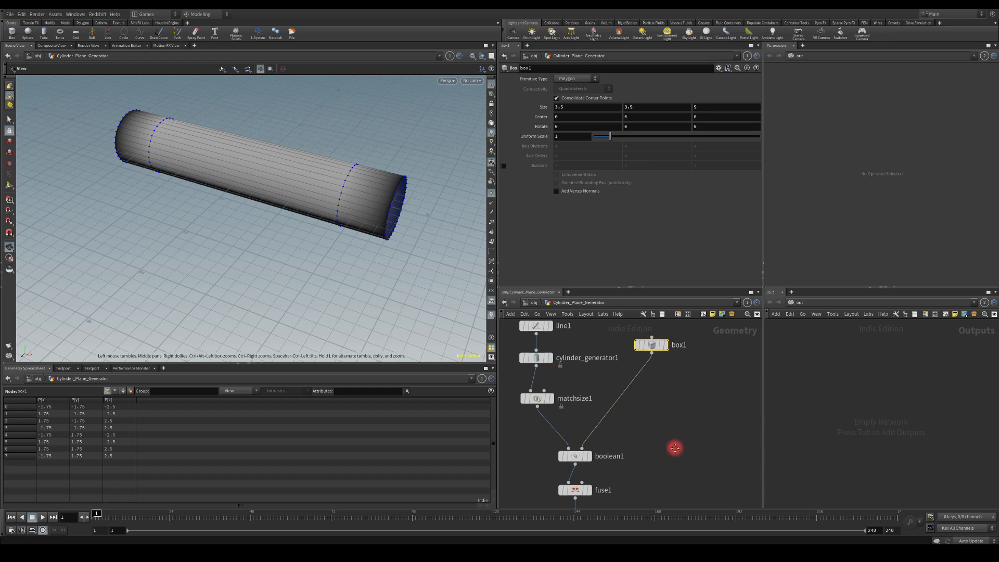
Step: Add a Match Size (Labs Axis Align) node connected below color1 and display its result
middle_click_drag(635, 420, 651, 228)
middle_click_drag(660, 455, 666, 401)
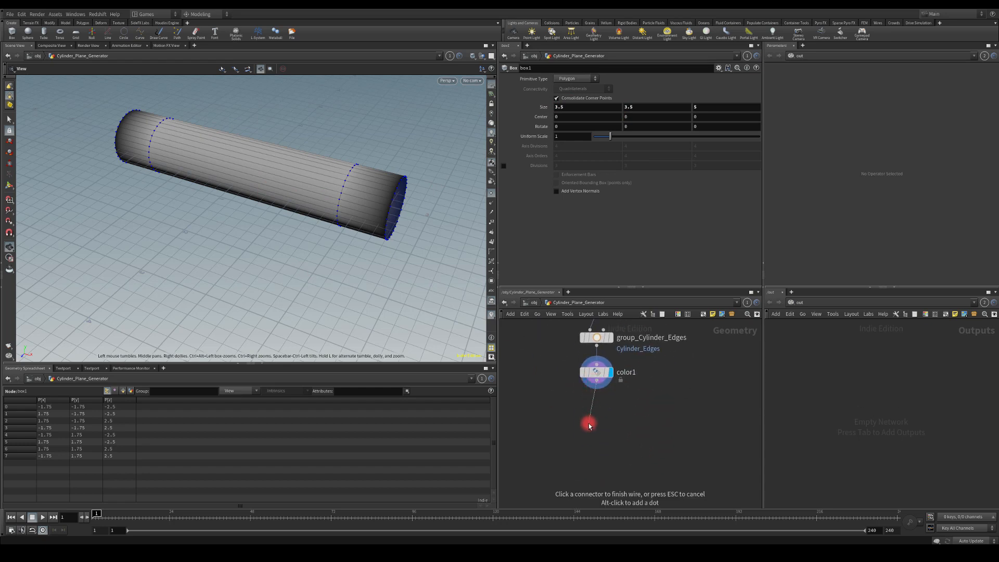
key("Tab")
type("axis")
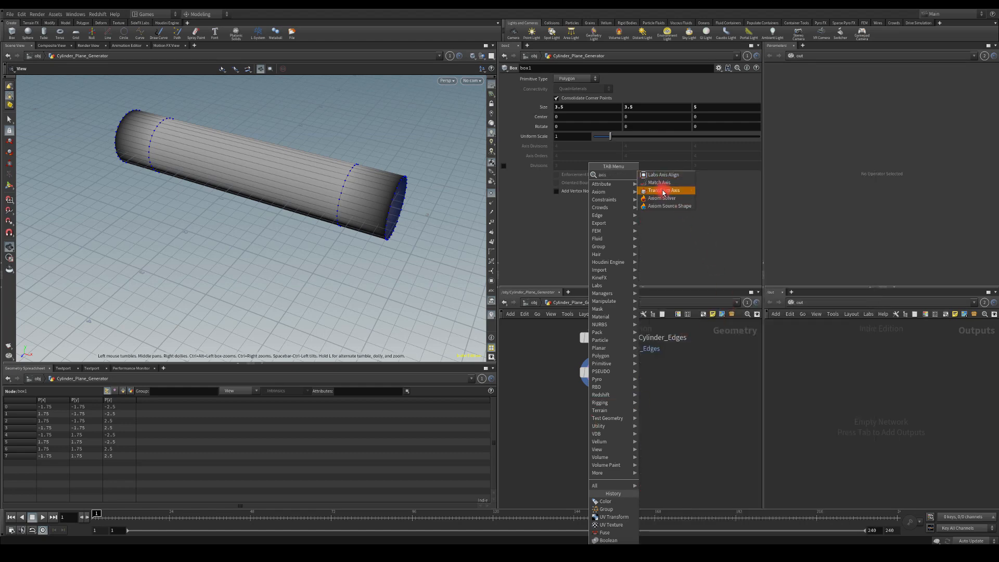
left_click(658, 182)
left_click(603, 426)
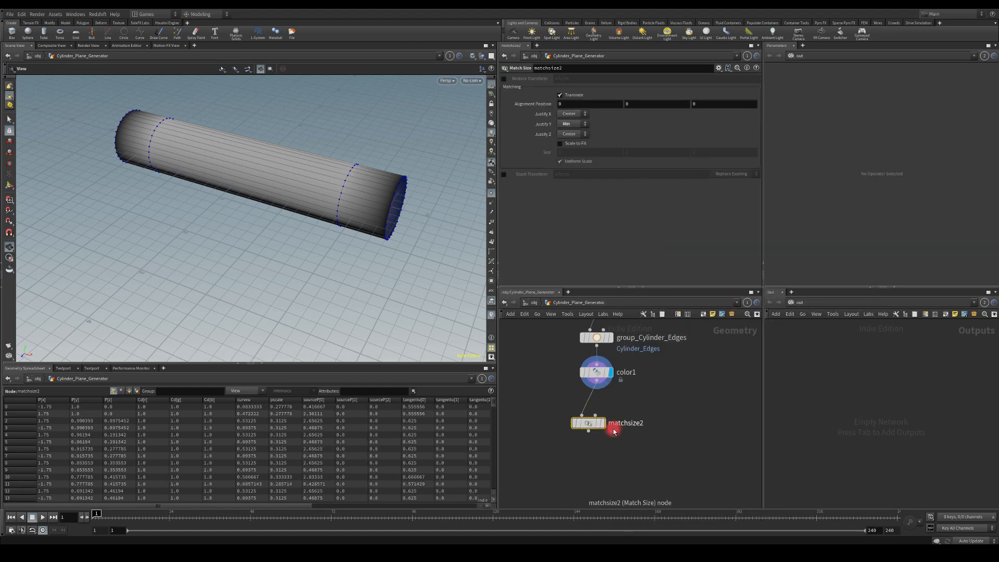
left_click(604, 427)
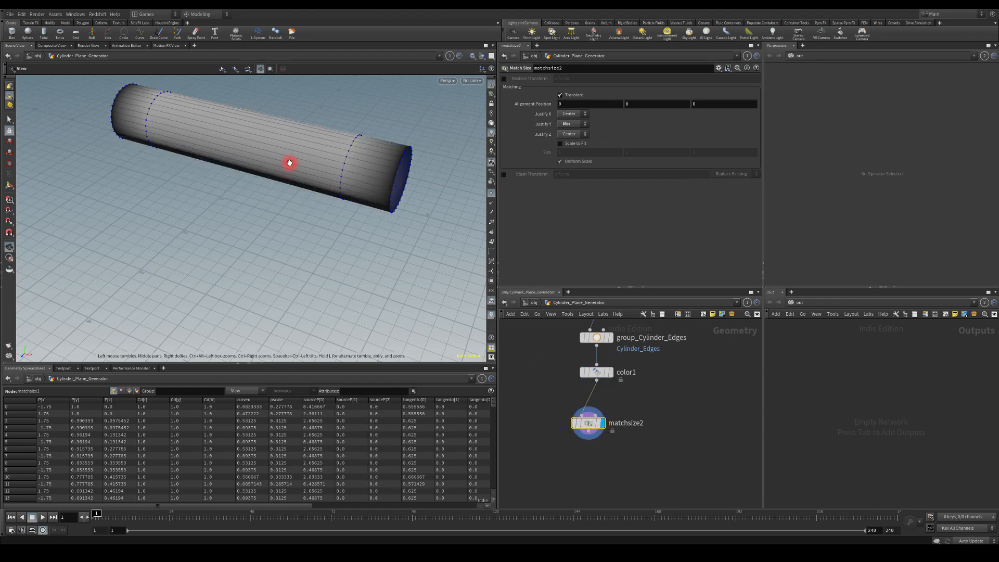
Step: Set matchsize2's Justify Y to Center and Justify X to Min so the cylinder starts at the origin
scroll(289, 161, "down", 4)
left_click_drag(290, 161, 364, 138)
left_click(571, 123)
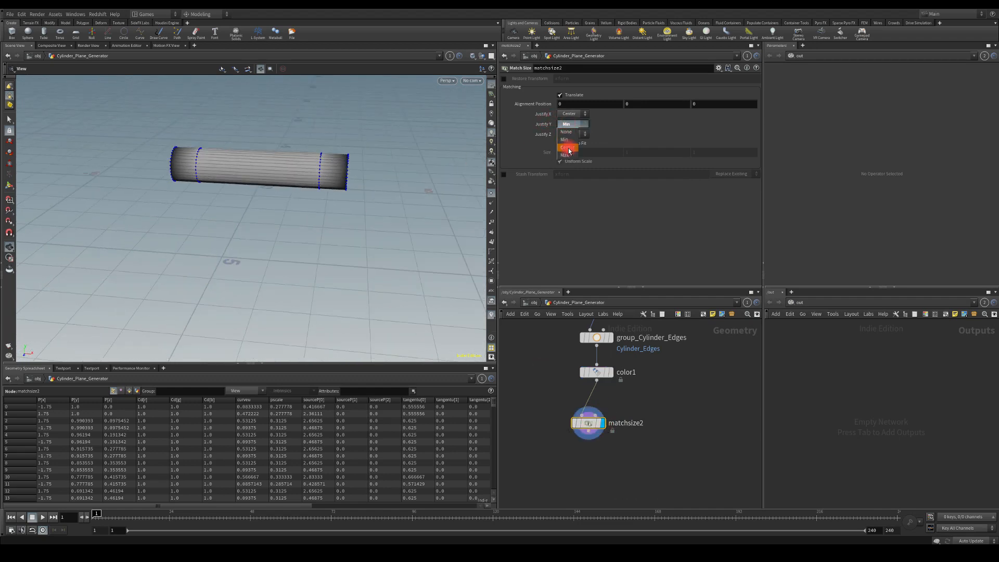
left_click(569, 150)
left_click_drag(338, 184, 258, 170)
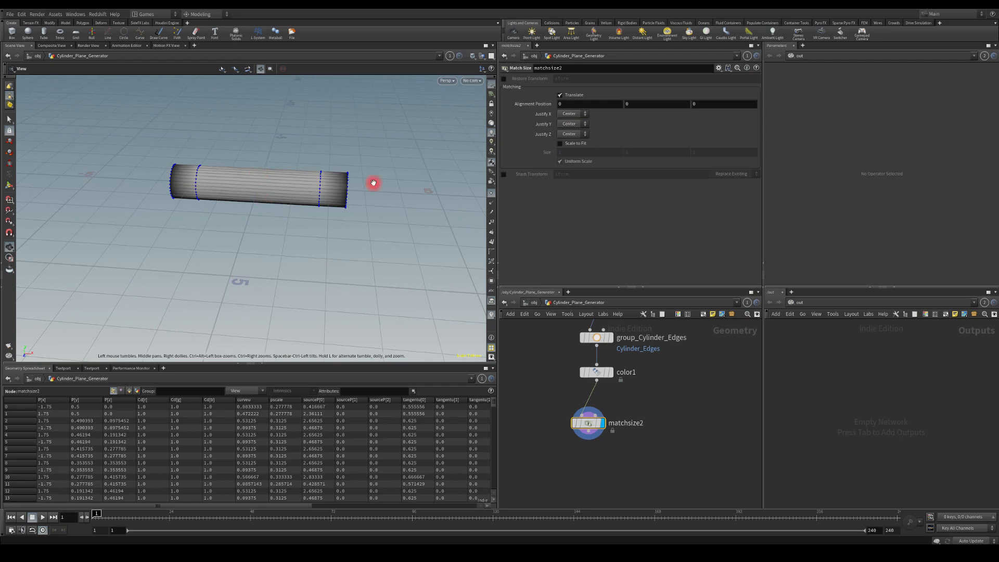
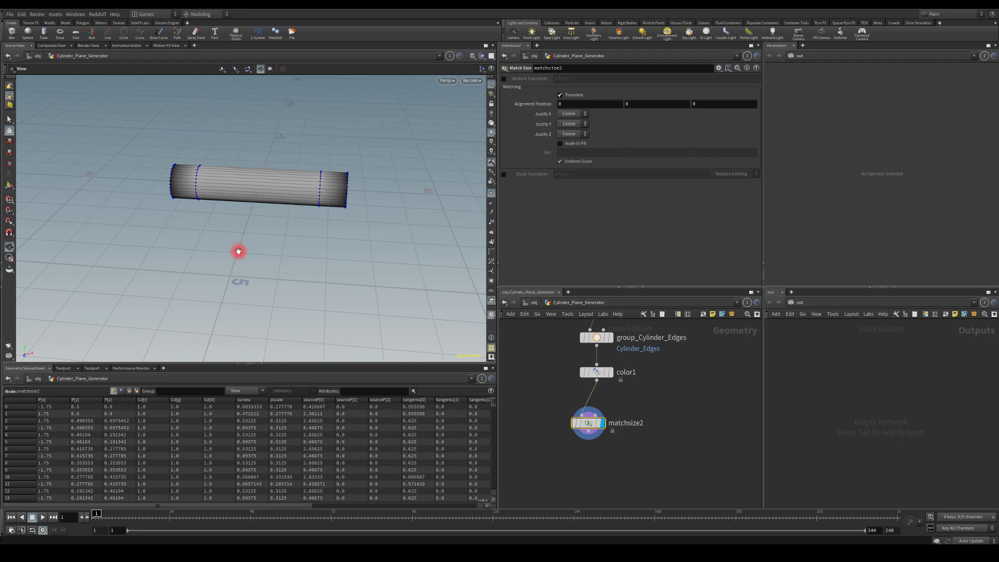
left_click(569, 114)
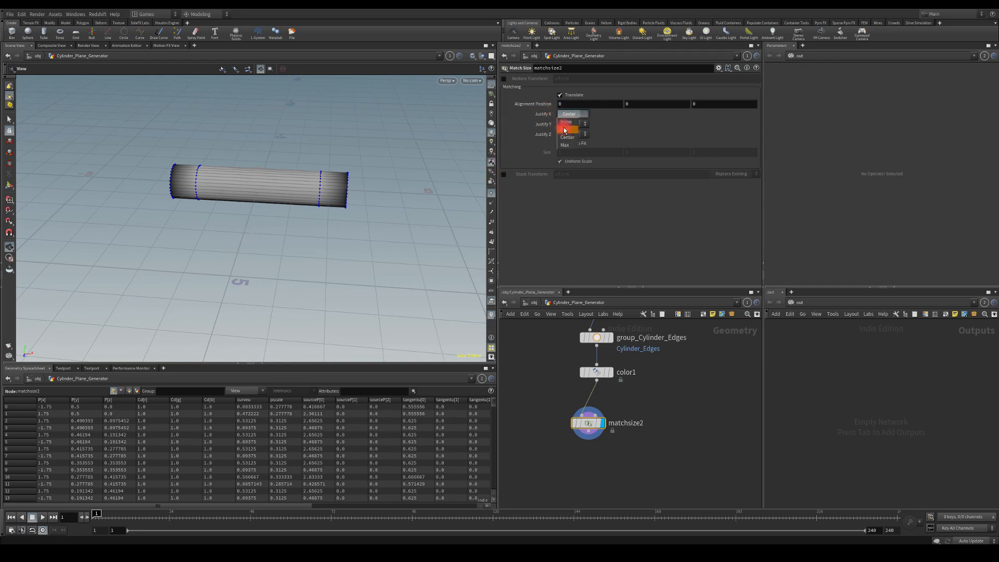
left_click(565, 131)
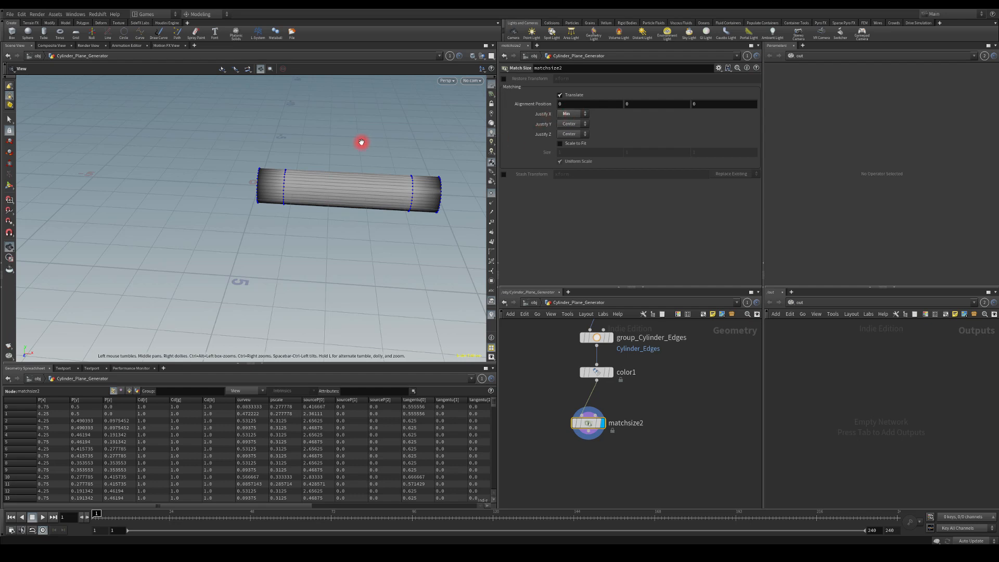
left_click_drag(146, 192, 249, 174)
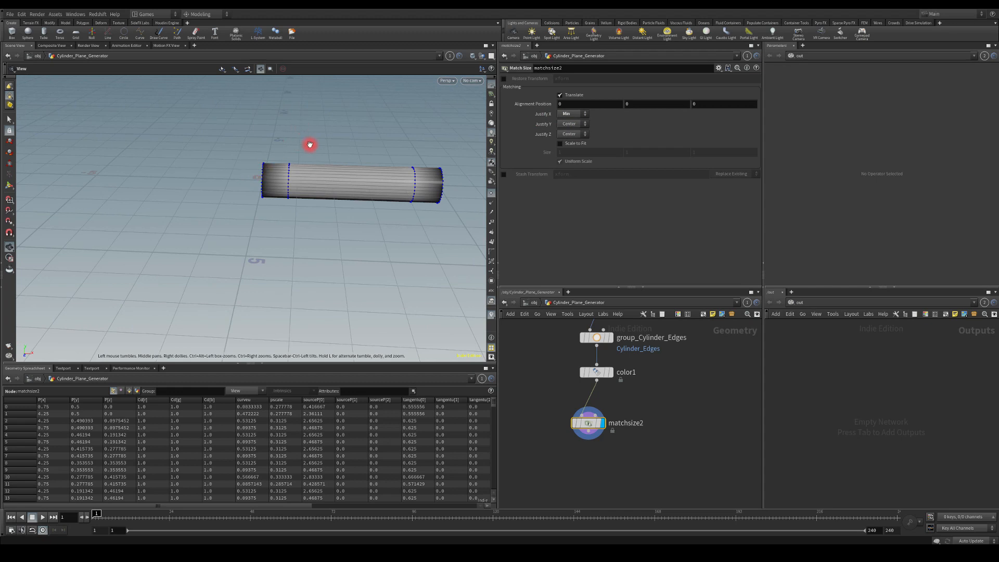
left_click_drag(310, 144, 288, 245)
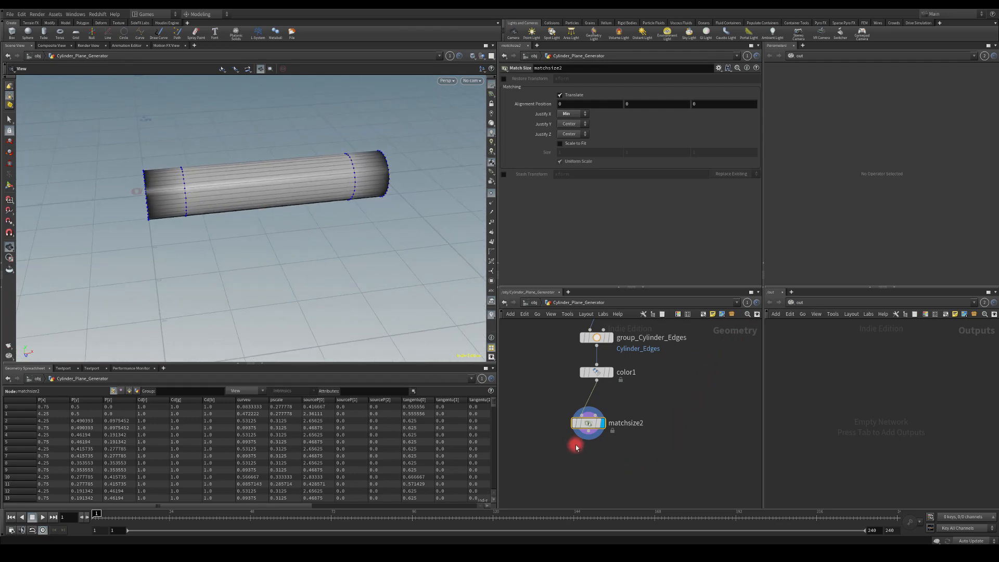
Step: Add a Transform node connected below matchsize2, display it and rename it transform1_GAME_ENGINE_SCALE
middle_click_drag(562, 453, 600, 410)
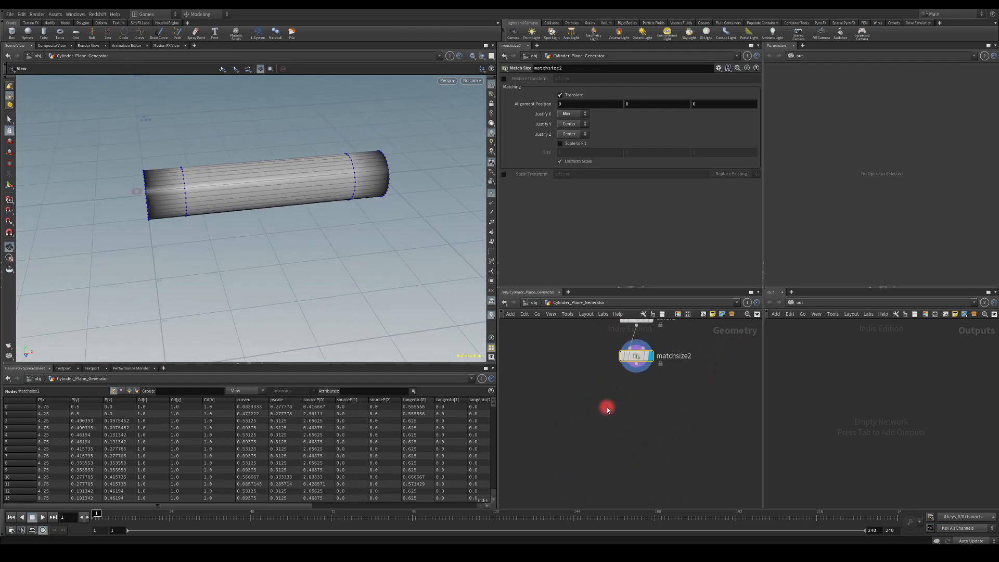
key("Tab")
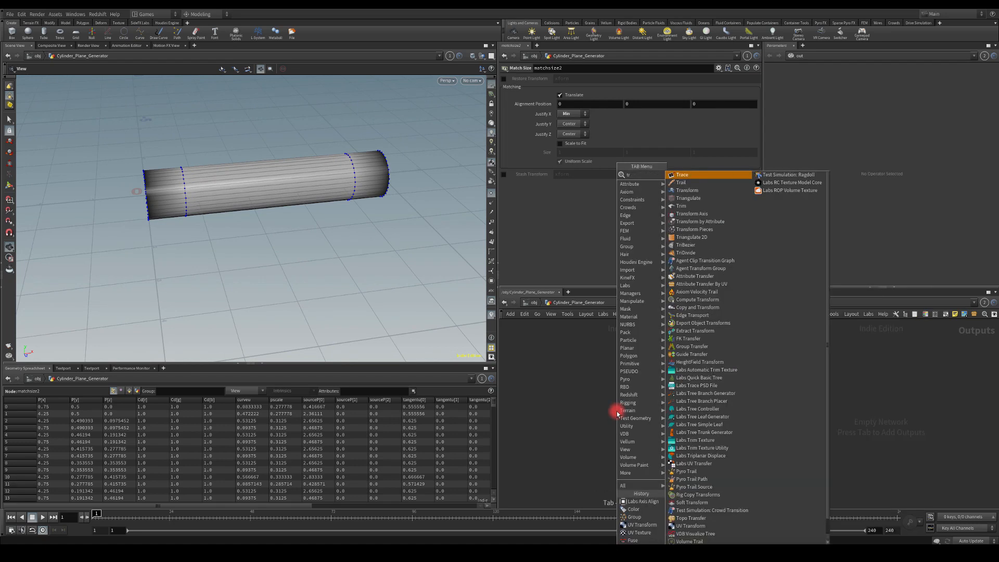
type("tr")
key("Down")
key("Down")
key("Return")
left_click(618, 412)
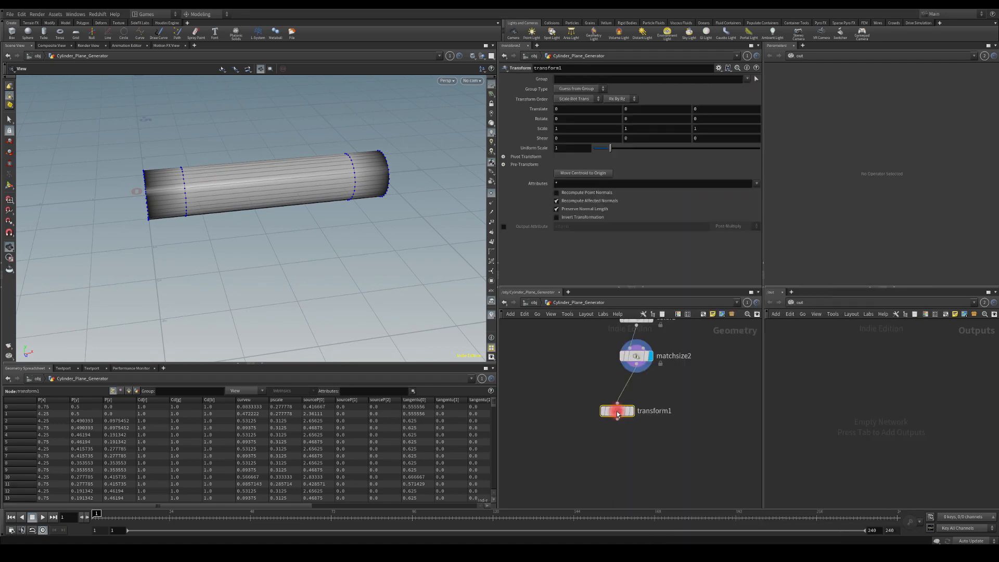
left_click_drag(633, 413, 622, 432)
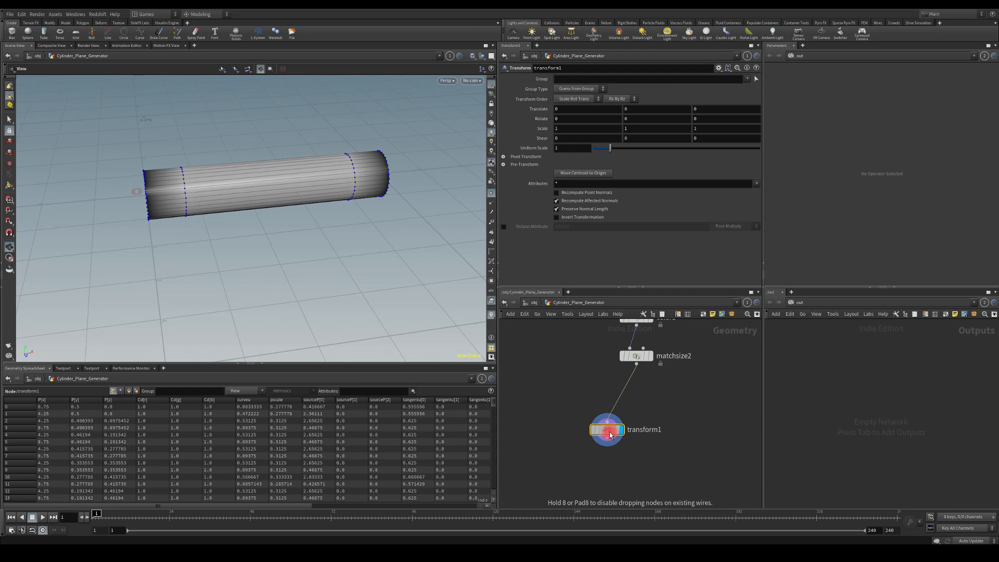
double_click(653, 430)
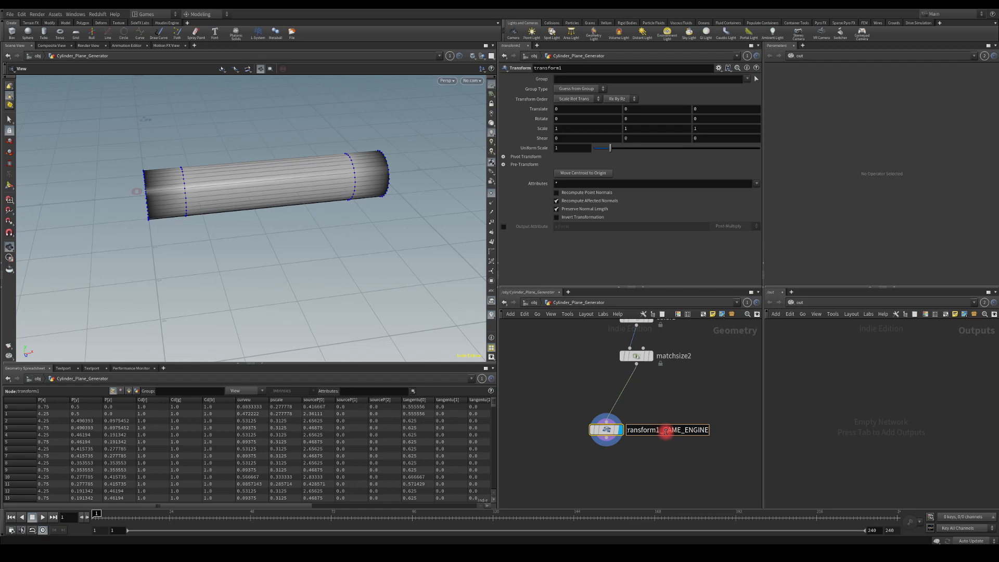
key("Return")
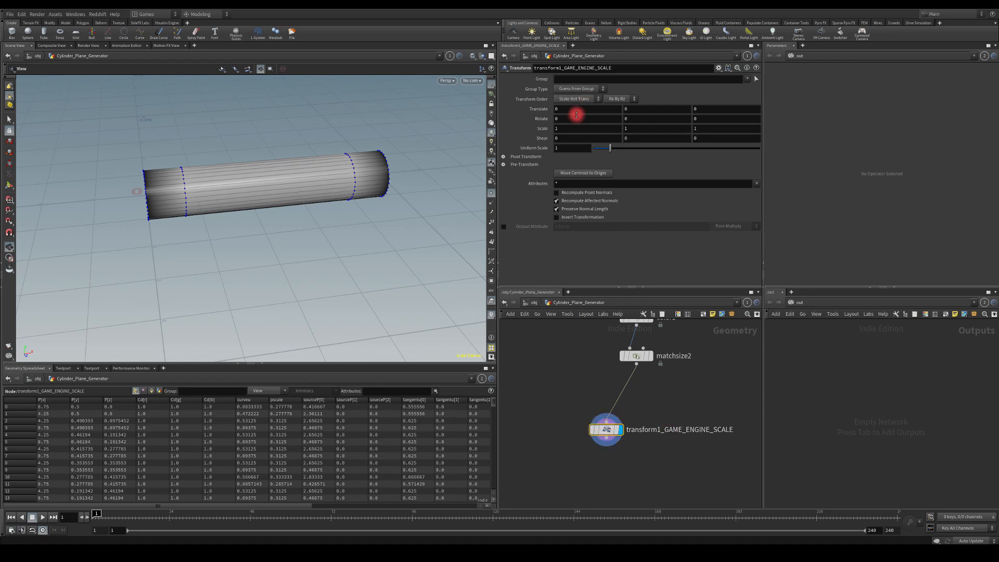
Step: Set the Uniform Scale of the transform1_GAME_ENGINE_SCALE node to 50 and inspect the enlarged cylinder
double_click(563, 144)
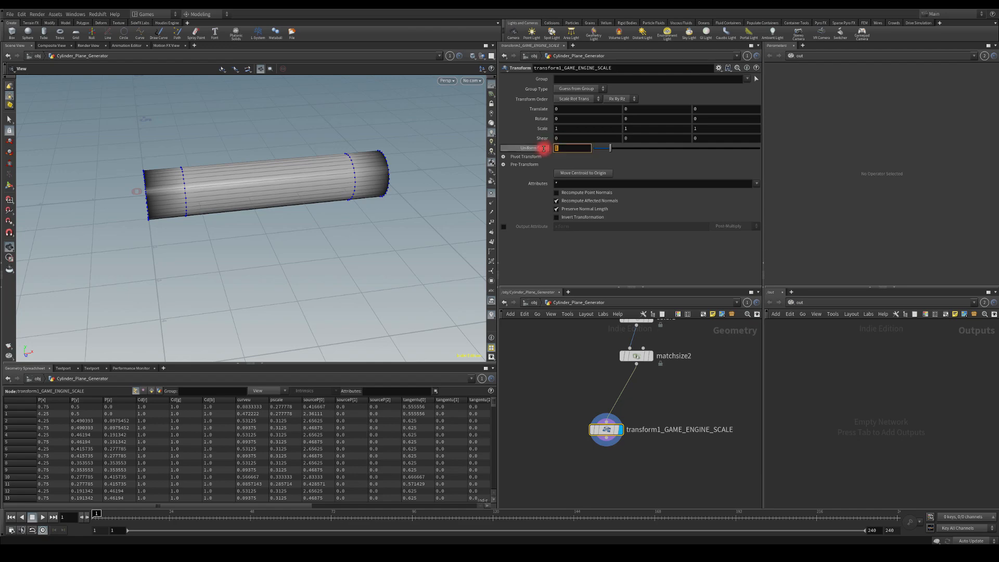
type("50")
key("Return")
right_click_drag(407, 208, 229, 416)
left_click_drag(279, 188, 178, 212)
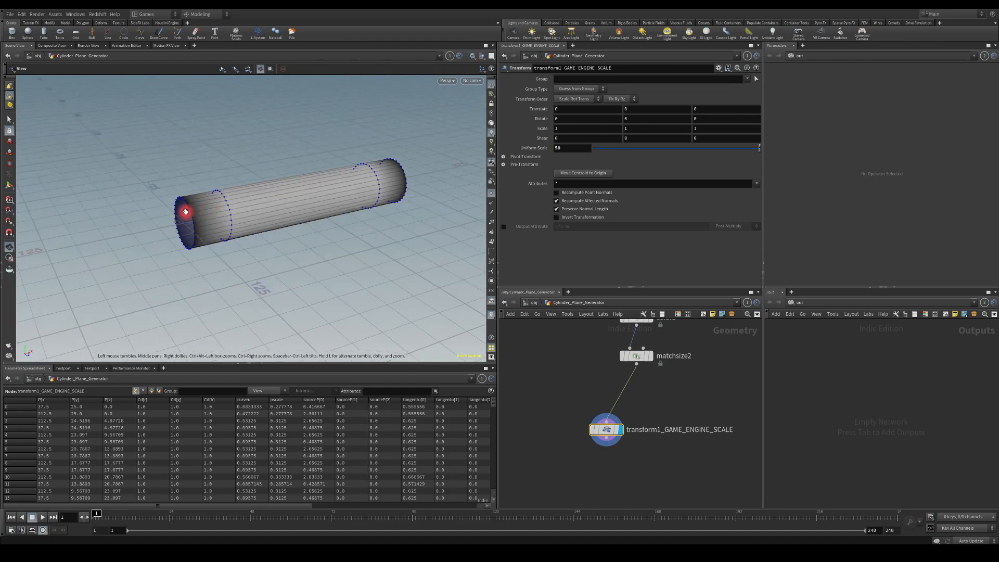
middle_click_drag(564, 365, 577, 411)
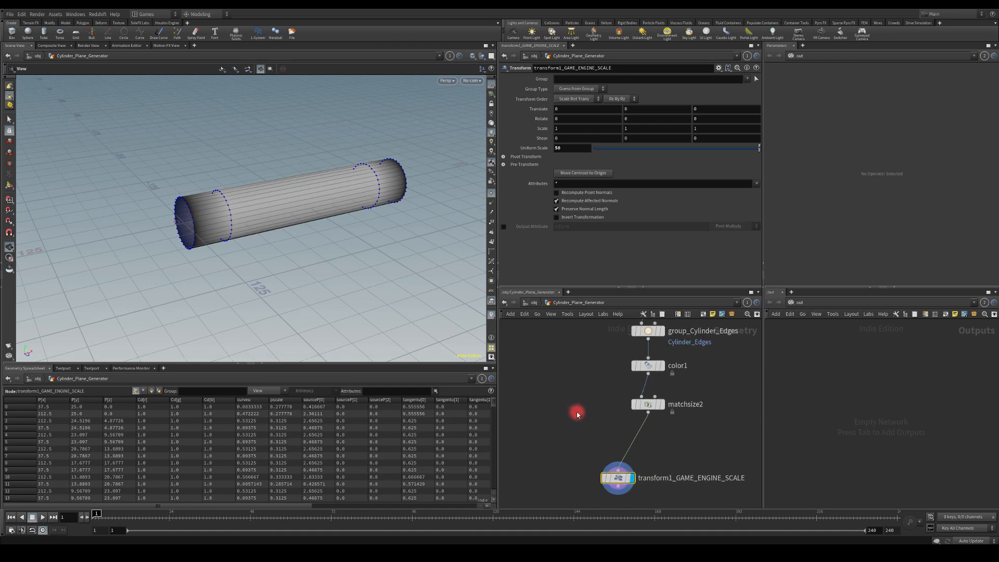
left_click_drag(196, 250, 91, 225)
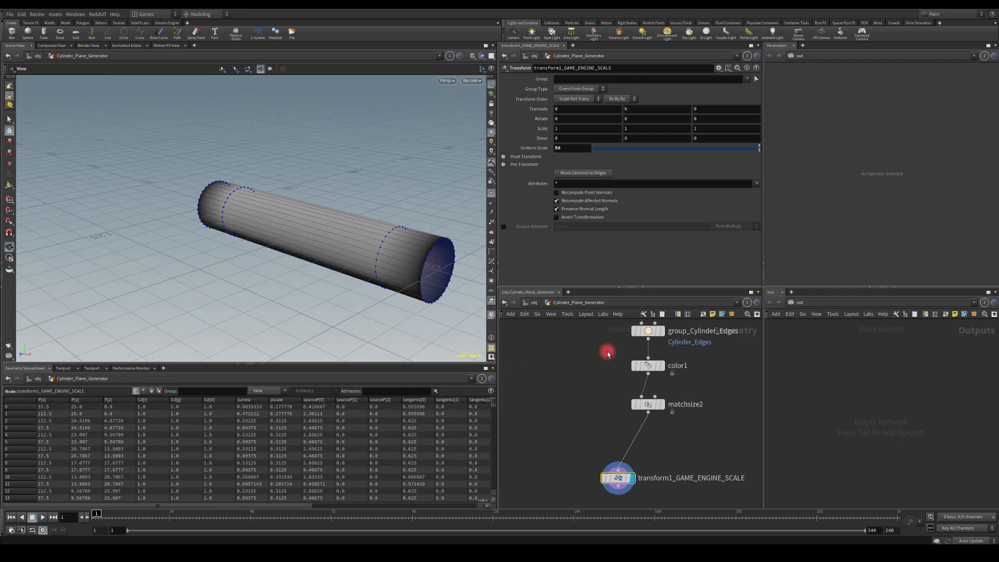
Step: Add a separate Grid node beside matchsize1 and display it
middle_click_drag(607, 350, 586, 509)
scroll(573, 416, "up", 3)
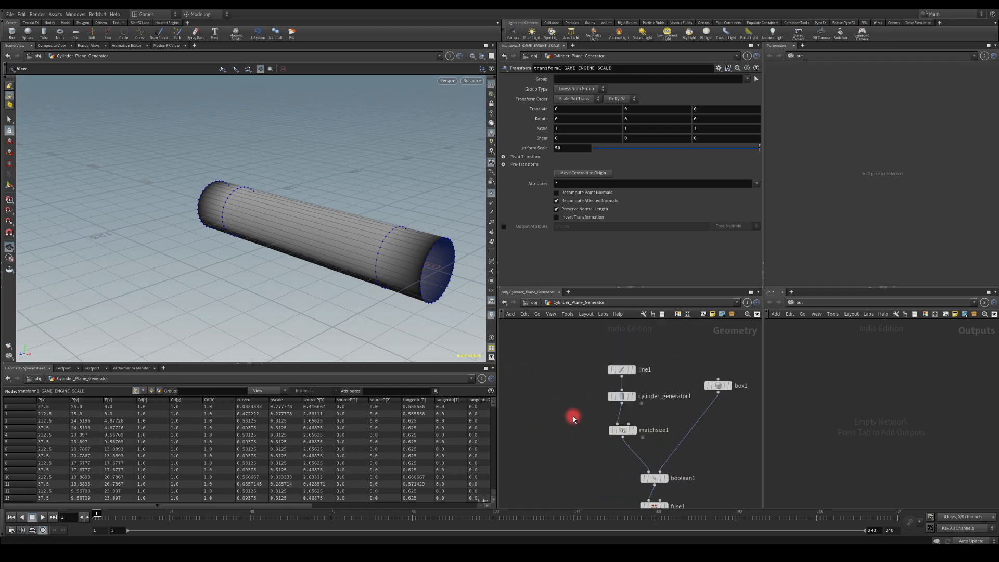
scroll(598, 403, "up", 2)
middle_click_drag(562, 377, 557, 342)
key("Tab")
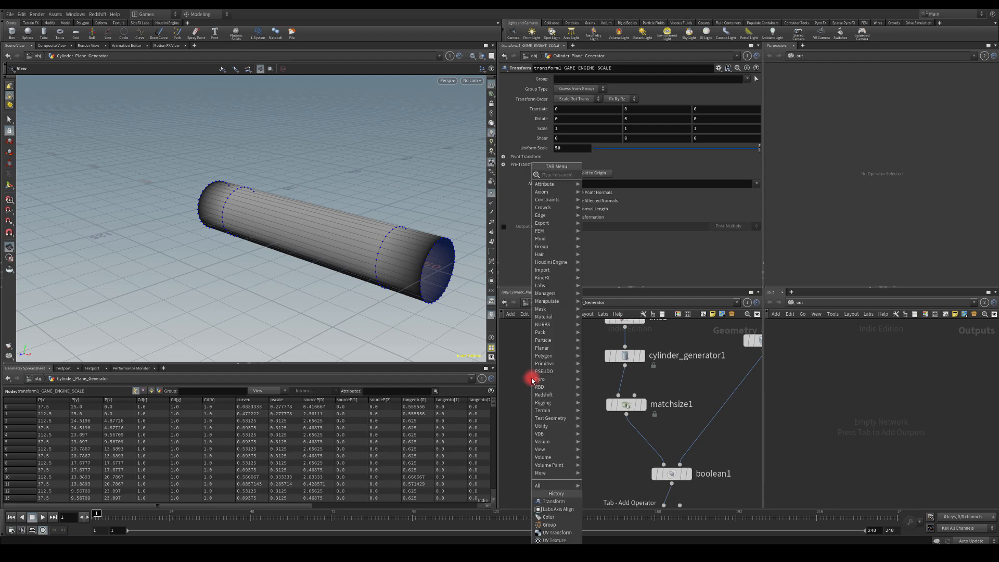
type("gro")
key("BackSpace")
type("id")
key("Return")
left_click(532, 378)
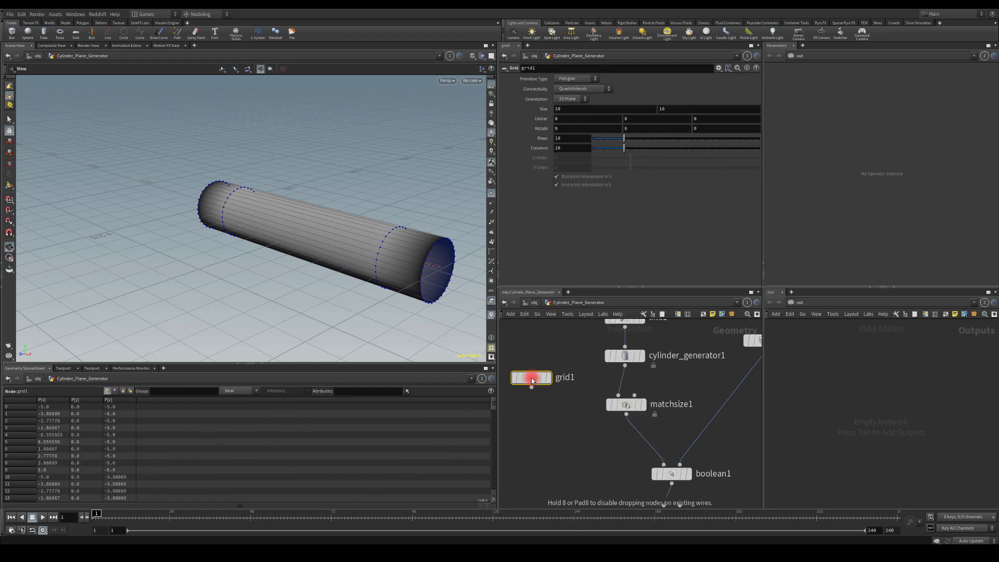
left_click_drag(532, 378, 530, 405)
mouse_move(547, 410)
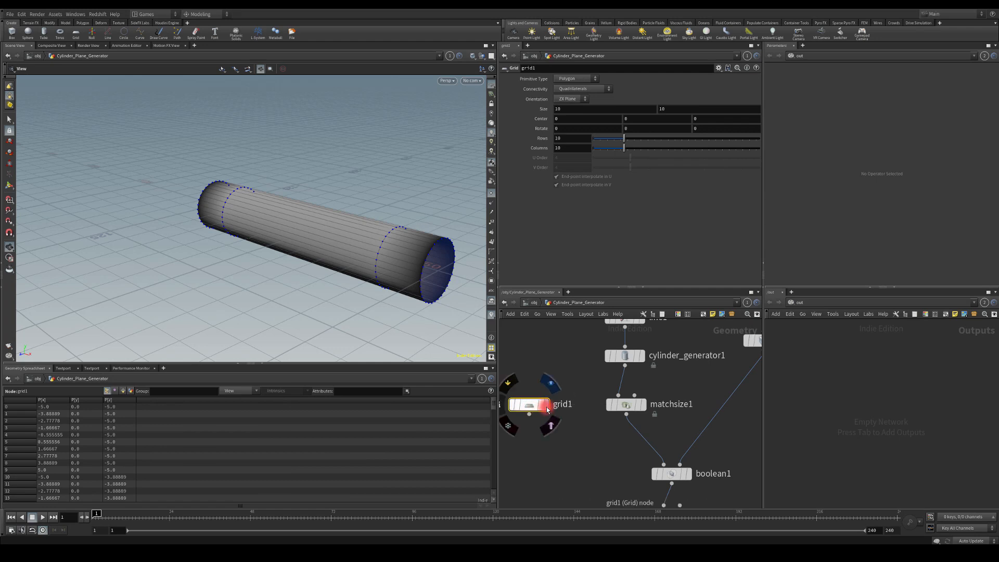
left_click(546, 407)
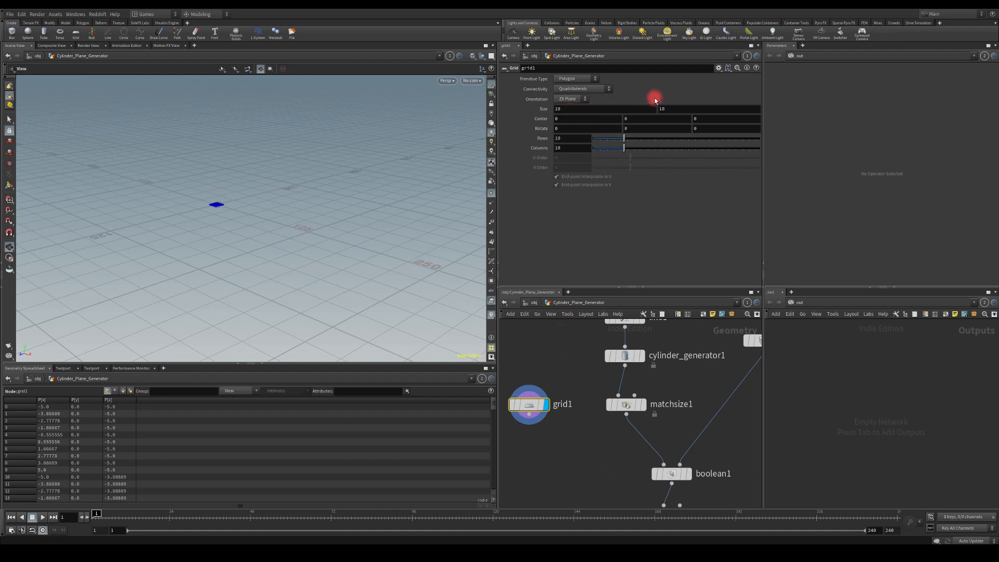
Step: Set the grid's second size value to 2 and reduce both its Rows and Columns to 2
type("2")
key("Return")
key("space+g")
left_click_drag(311, 210, 294, 221)
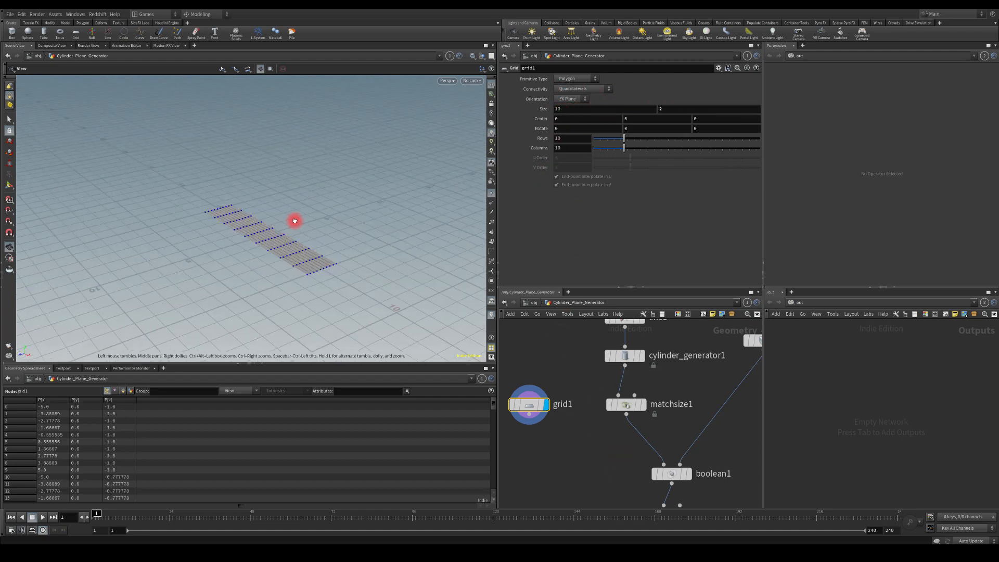
left_click_drag(239, 183, 283, 165)
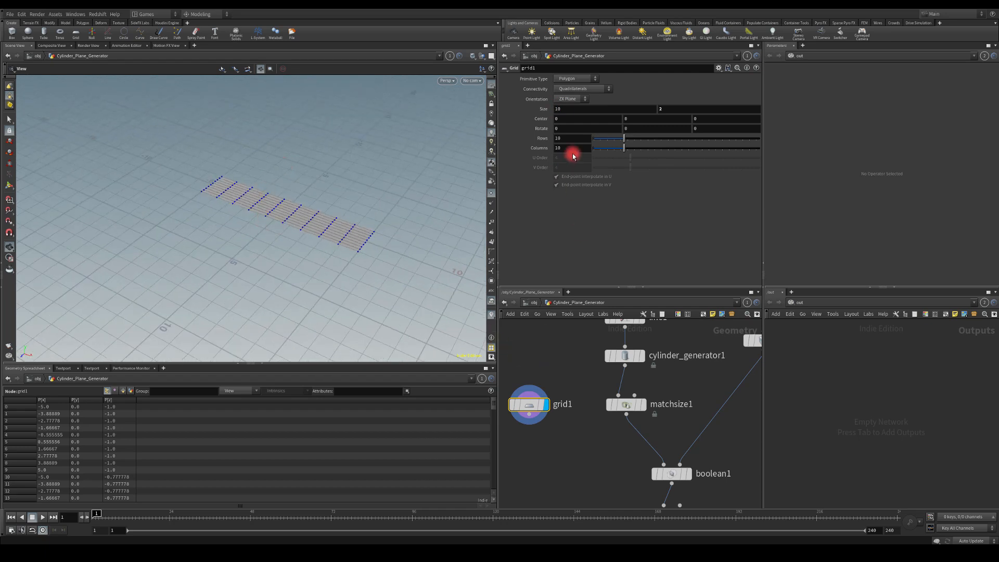
left_click_drag(624, 138, 598, 150)
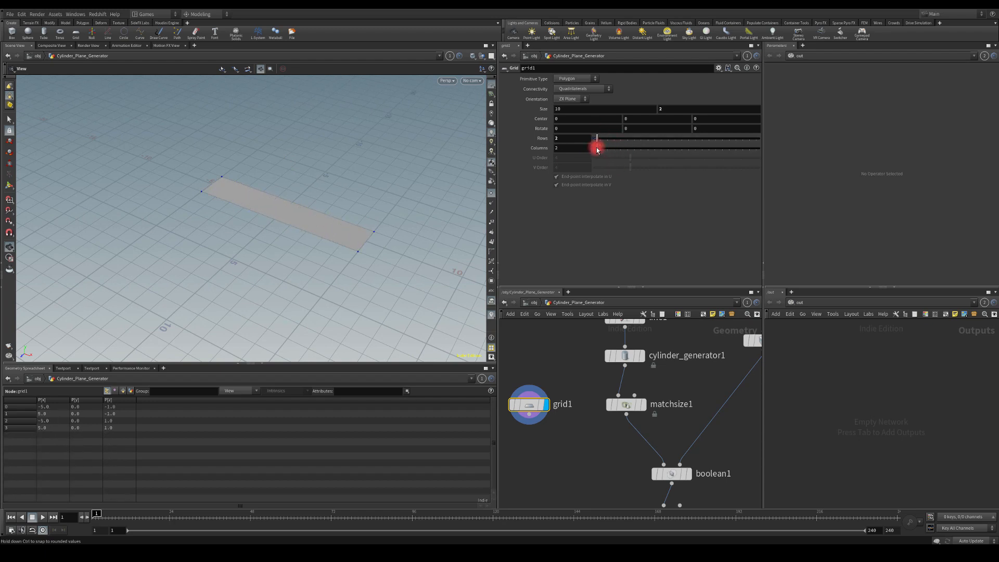
Step: Compare the grid with the matchsize1 cylinder and set the grid's first size value to 5 to match its length
left_click_drag(346, 251, 318, 244)
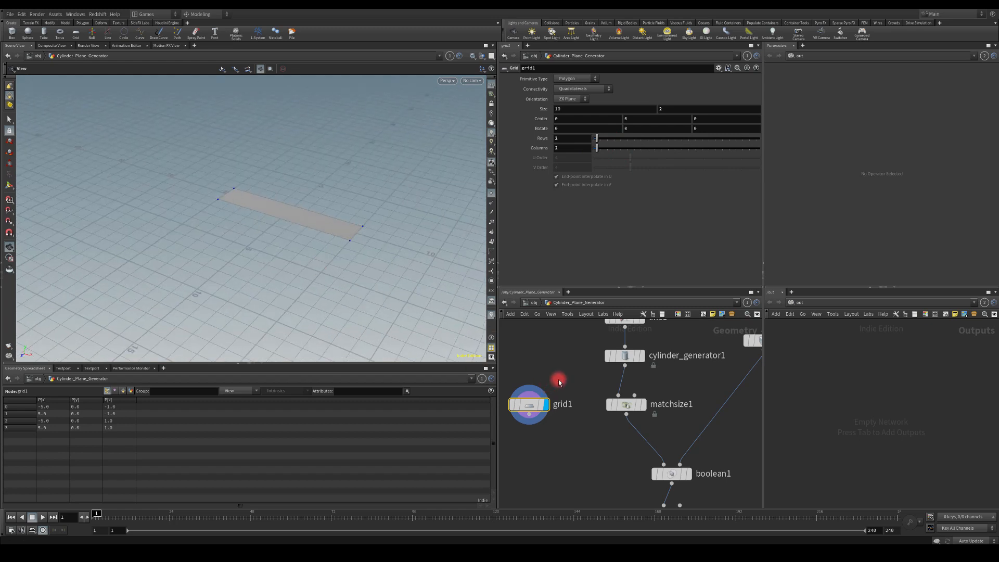
middle_click_drag(558, 380, 578, 338)
left_click(664, 364)
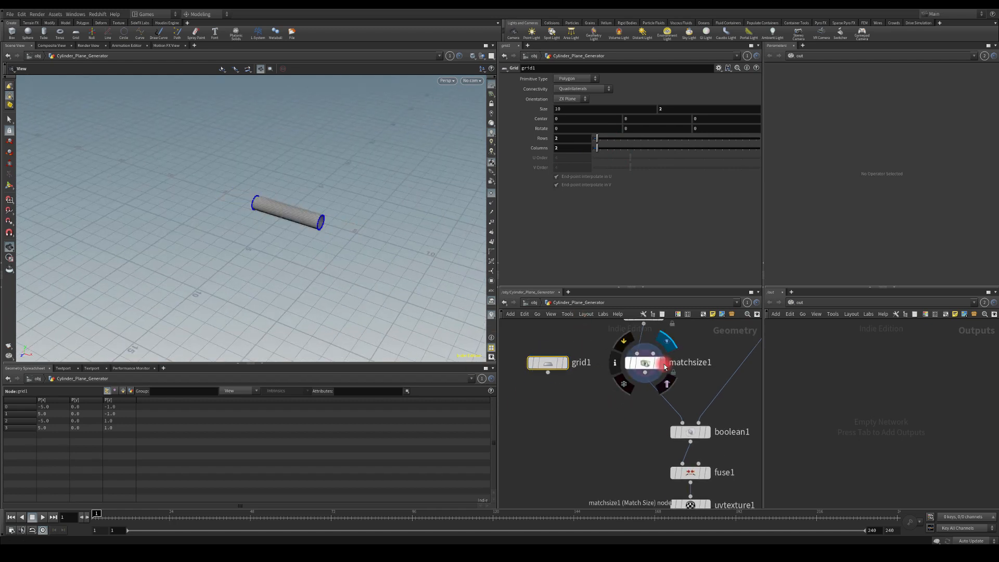
left_click_drag(361, 272, 262, 179)
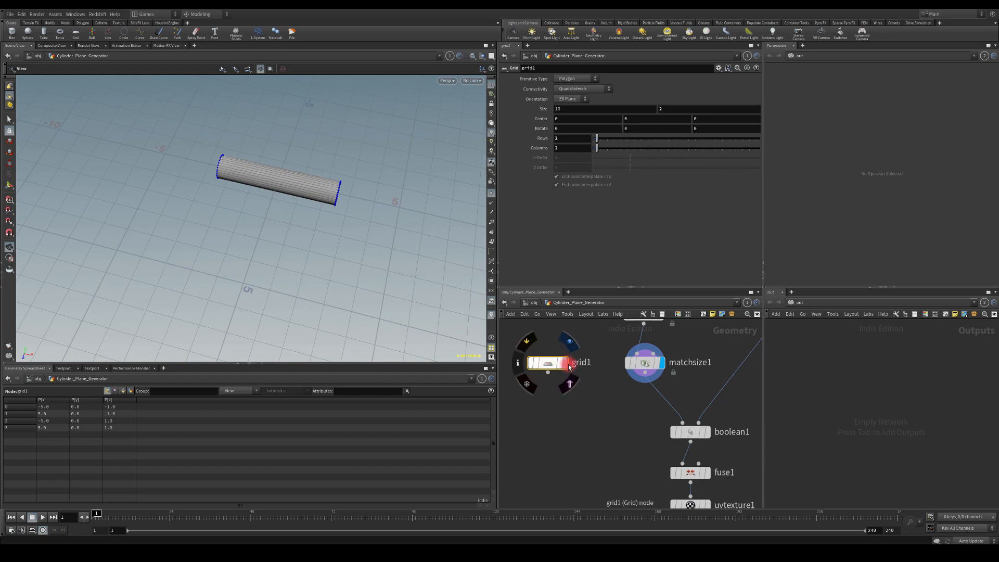
left_click(568, 364)
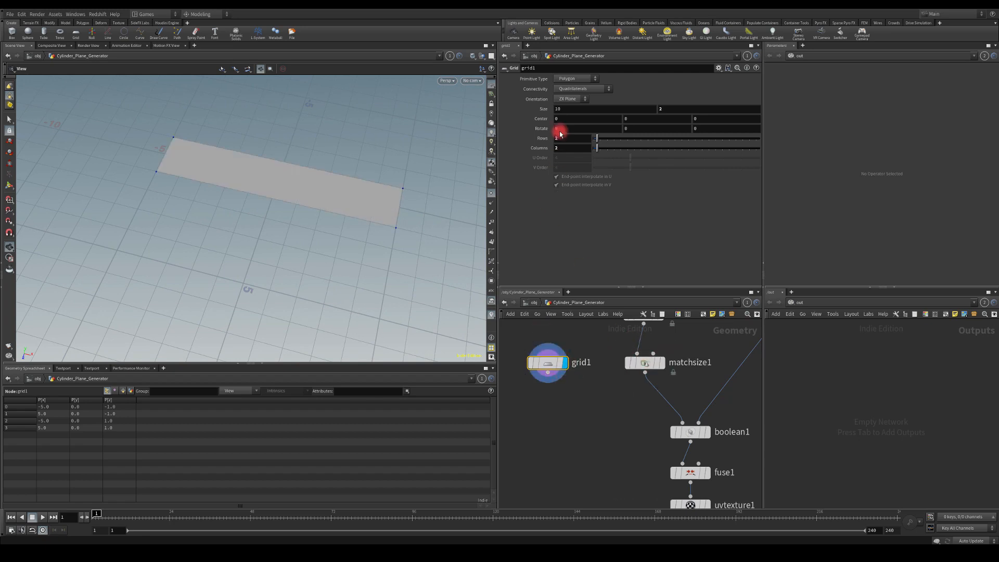
left_click_drag(568, 110, 521, 117)
type("5")
key("Return")
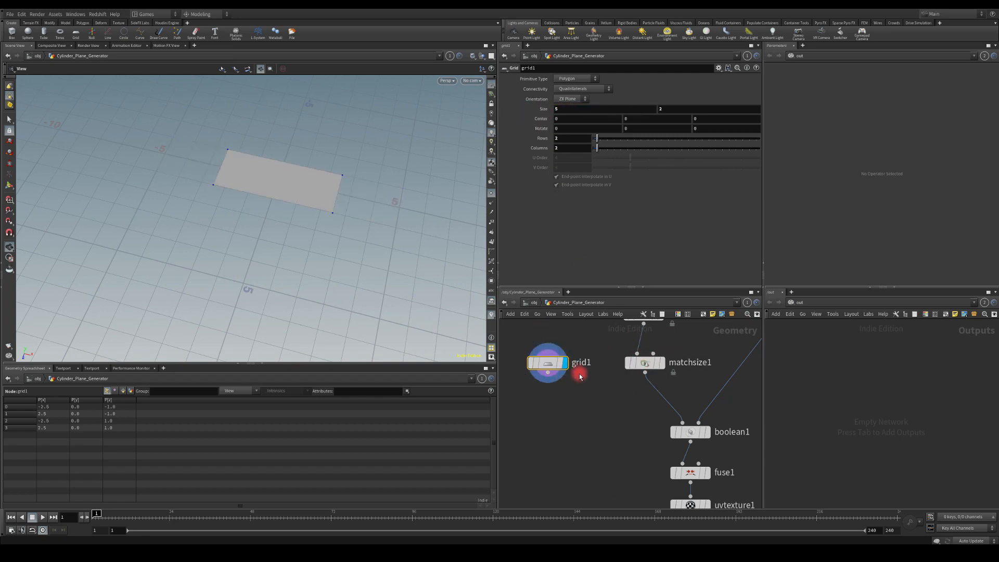
left_click(662, 363)
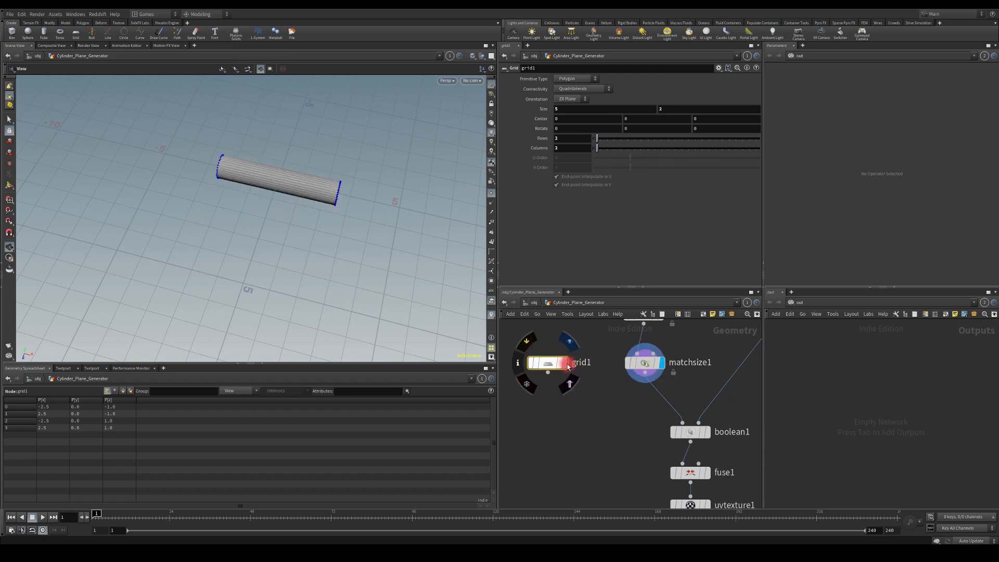
left_click(568, 366)
left_click(662, 363)
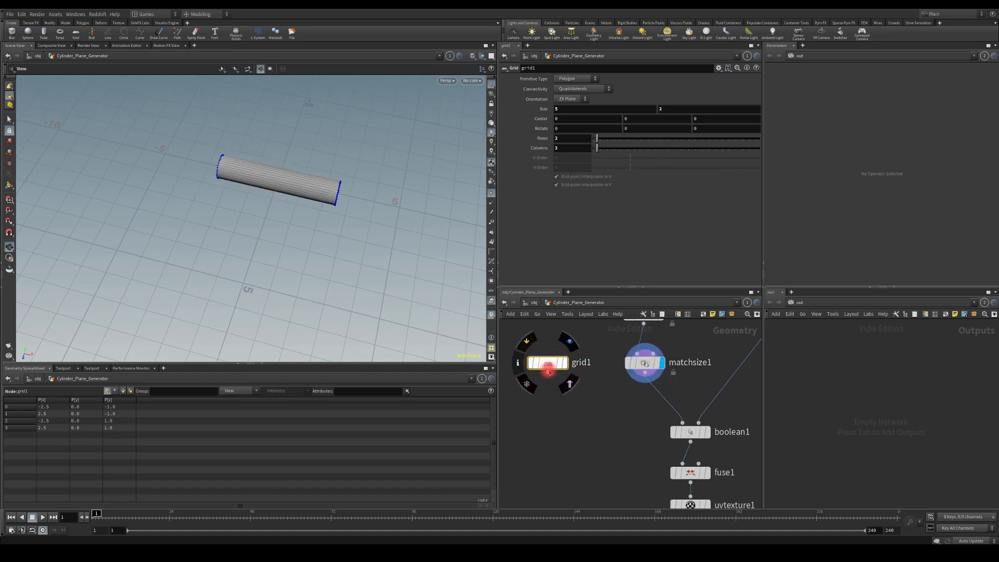
Step: Connect grid1 to boolean1's first input in place of matchsize1, then display each node from boolean1 through color1 to check the plane
left_click_drag(549, 370, 676, 416)
left_click(709, 432)
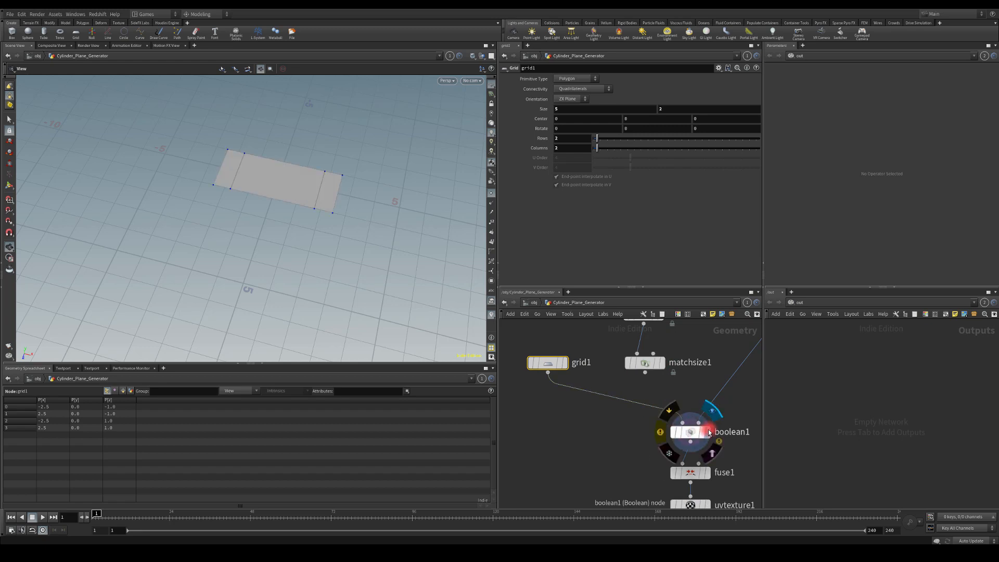
scroll(588, 443, "down", 2)
middle_click_drag(604, 452, 580, 405)
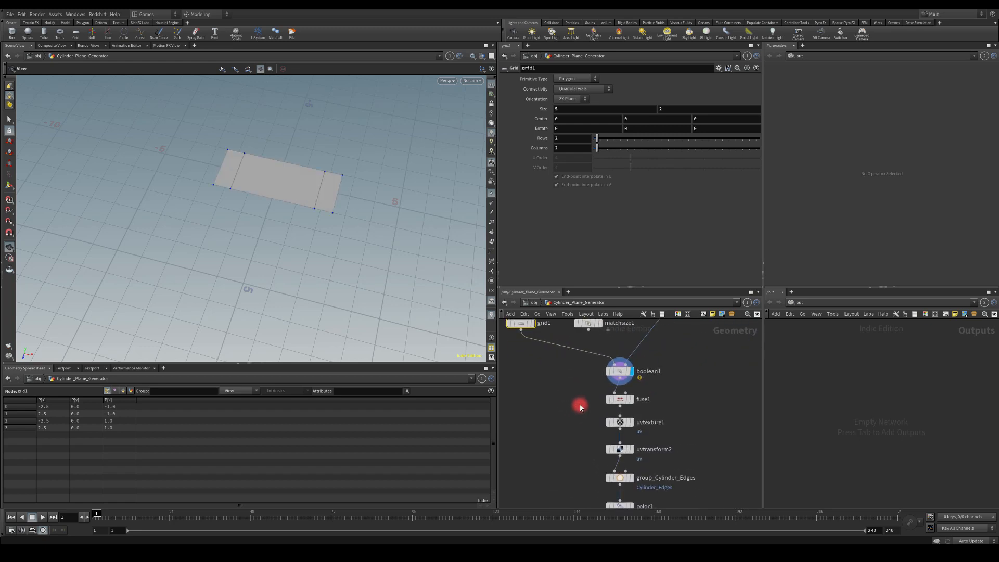
left_click(633, 402)
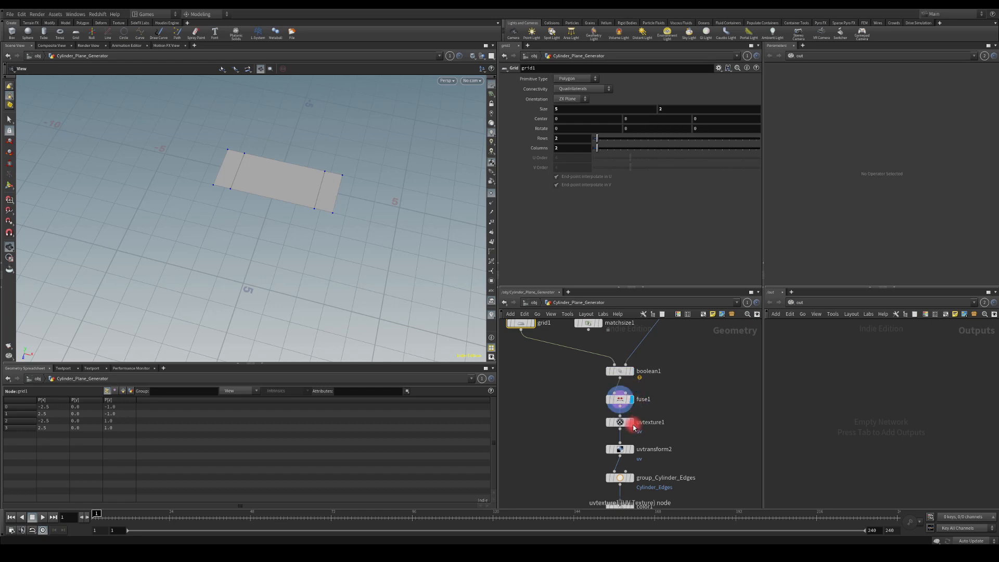
left_click(633, 424)
middle_click_drag(564, 460, 545, 401)
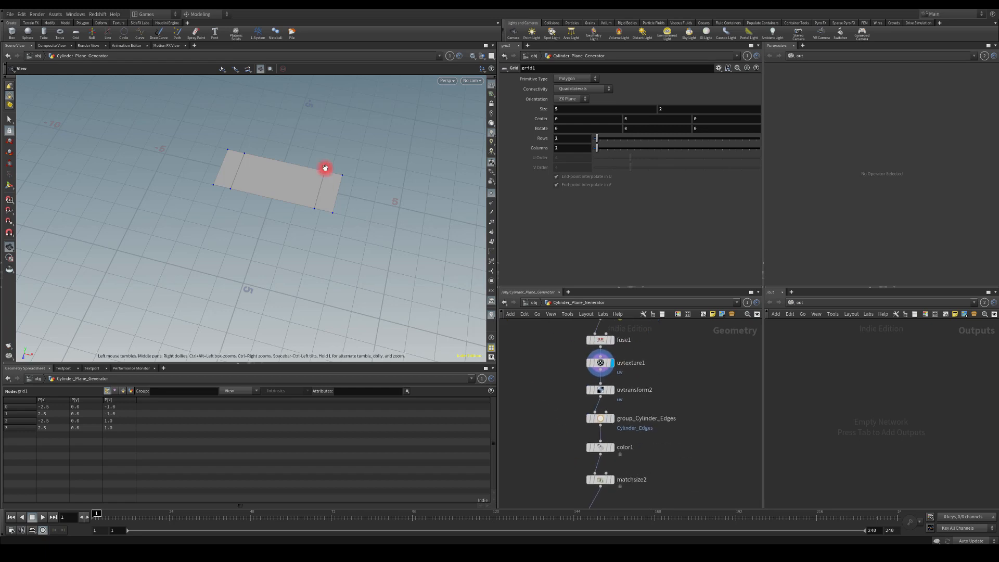
left_click(612, 391)
left_click(614, 418)
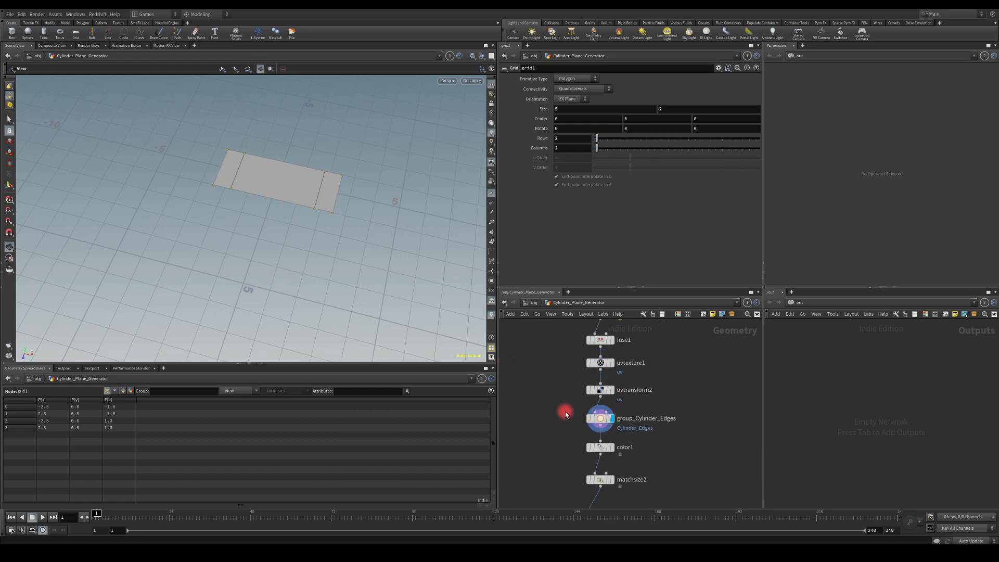
left_click(613, 451)
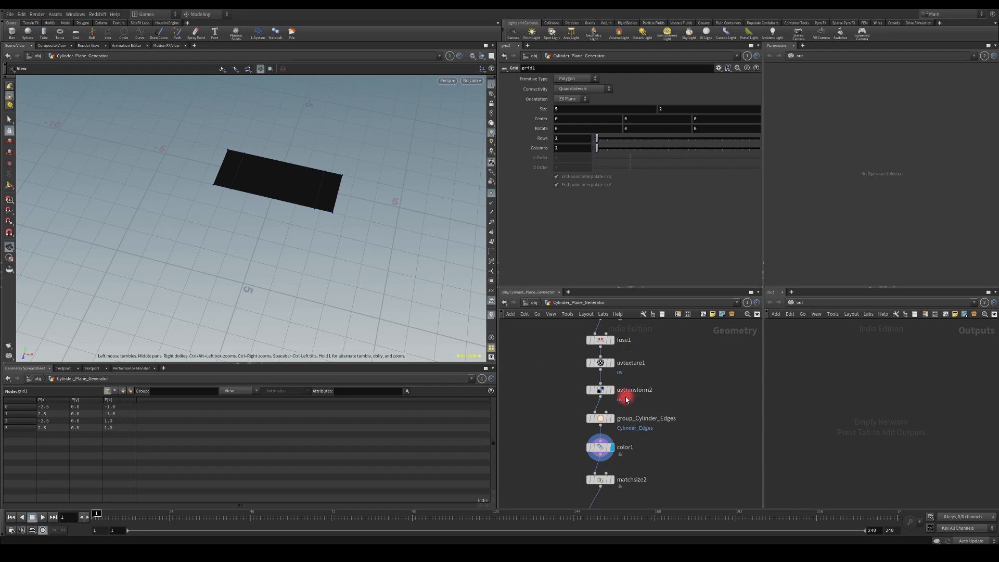
Step: Move group_Cylinder_Edges aside, add a Labs Color Gradient node connected below uvtransform2 and display it
left_click_drag(599, 417, 642, 422)
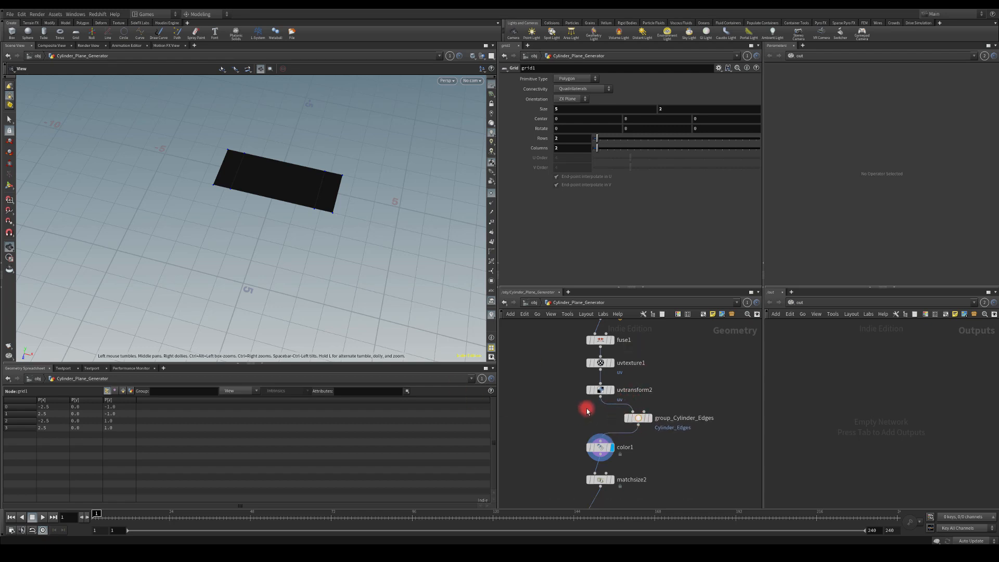
middle_click_drag(622, 435, 659, 415)
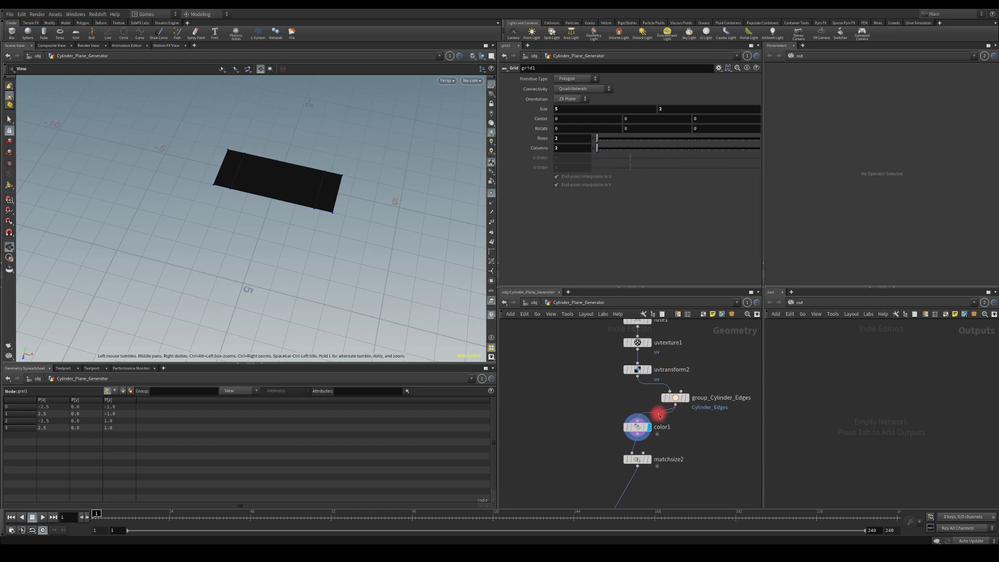
left_click(675, 405)
key("Escape")
left_click_drag(640, 379, 583, 403)
type("gra")
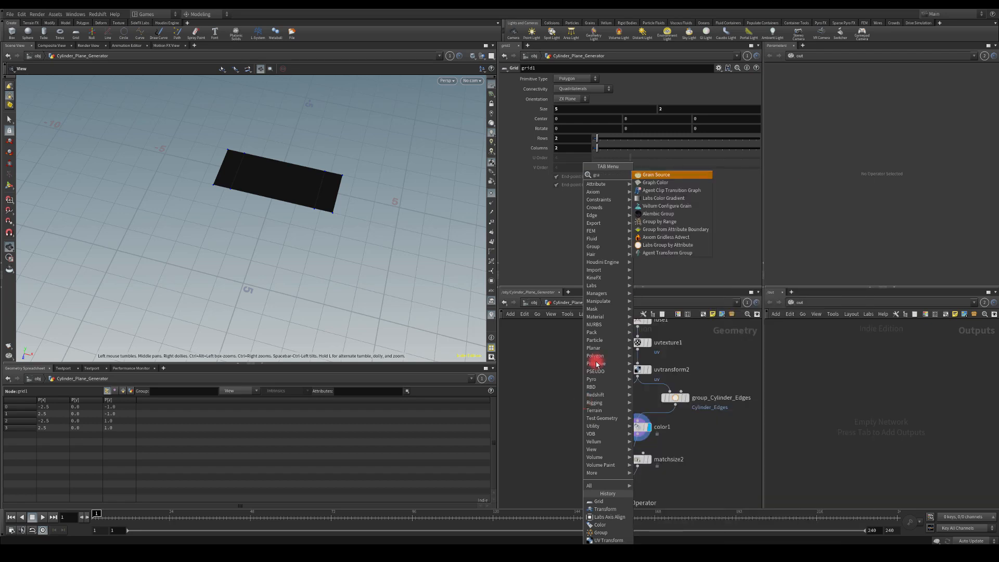
left_click(655, 199)
left_click(596, 405)
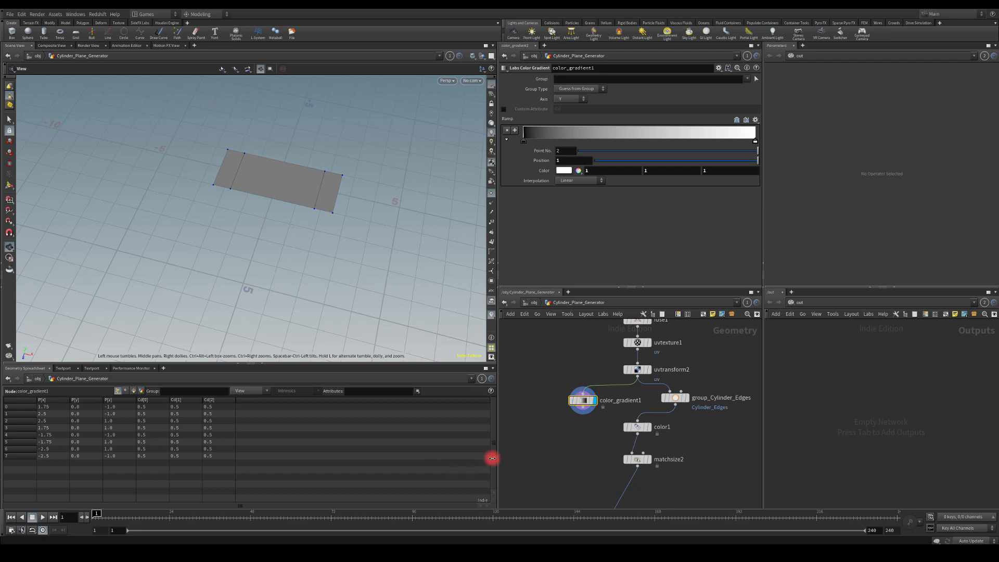
Step: Set the Color Gradient's Axis to X so the ramp runs along the plane's length
left_click_drag(157, 227, 223, 166)
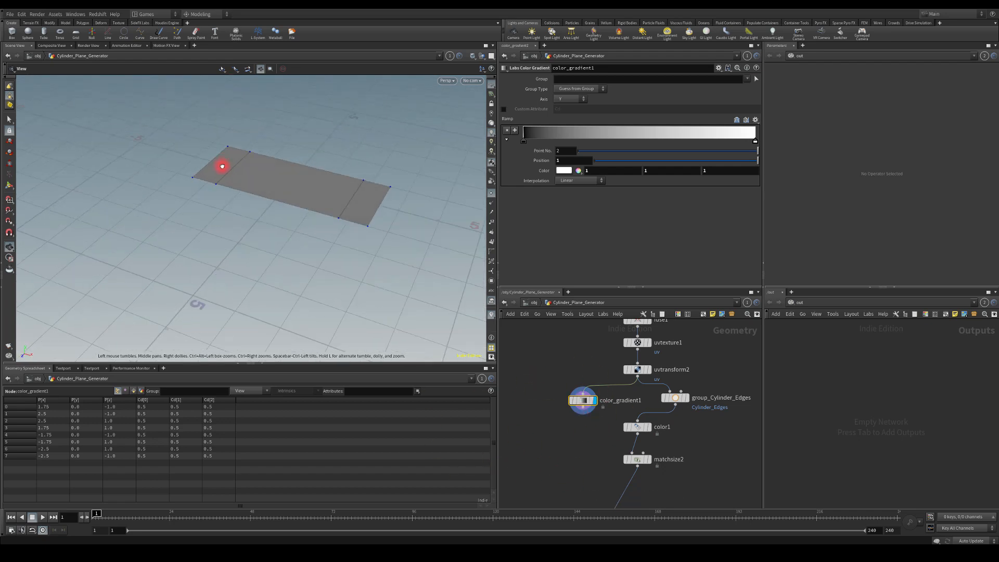
left_click_drag(292, 194, 398, 165)
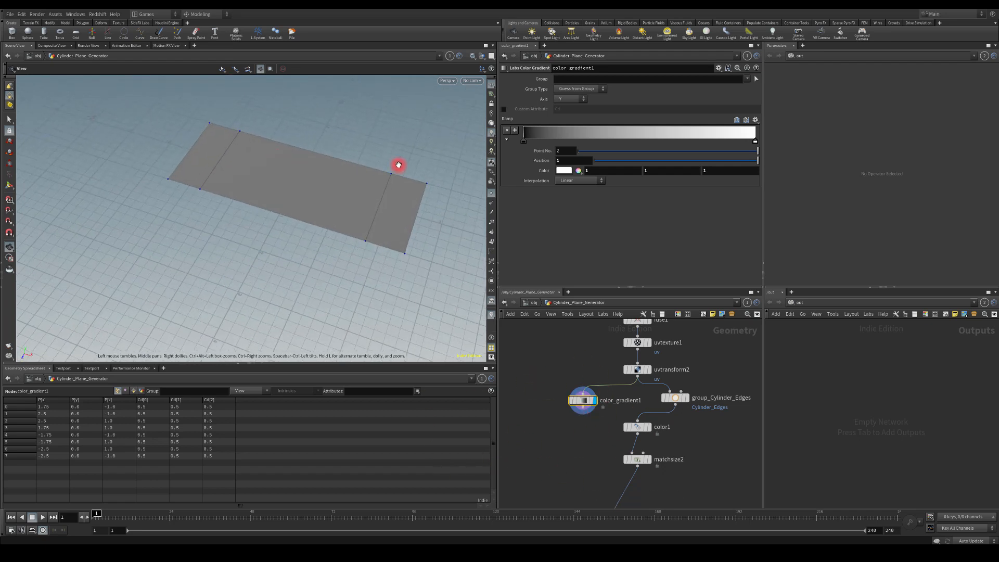
left_click_drag(553, 384, 601, 424)
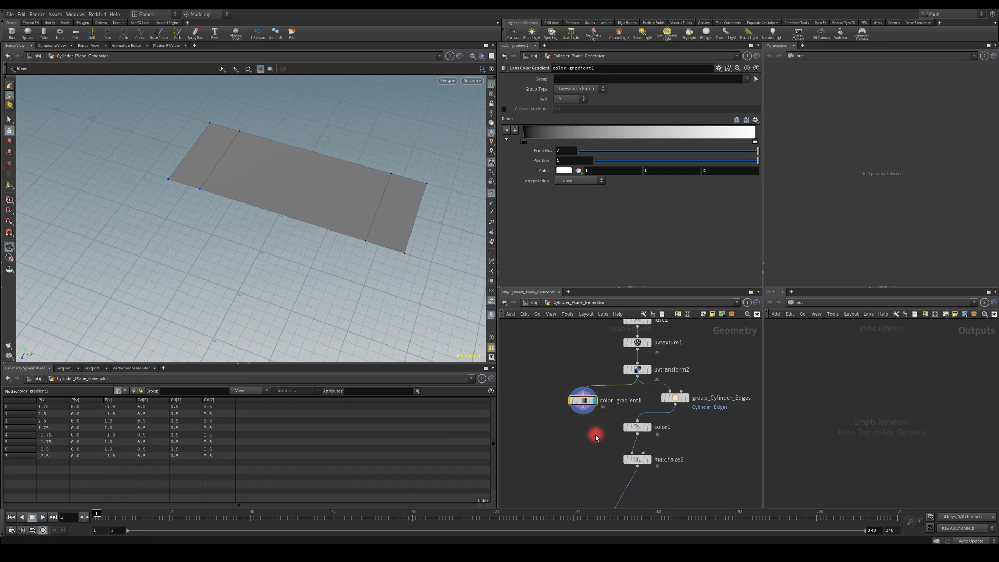
left_click(553, 100)
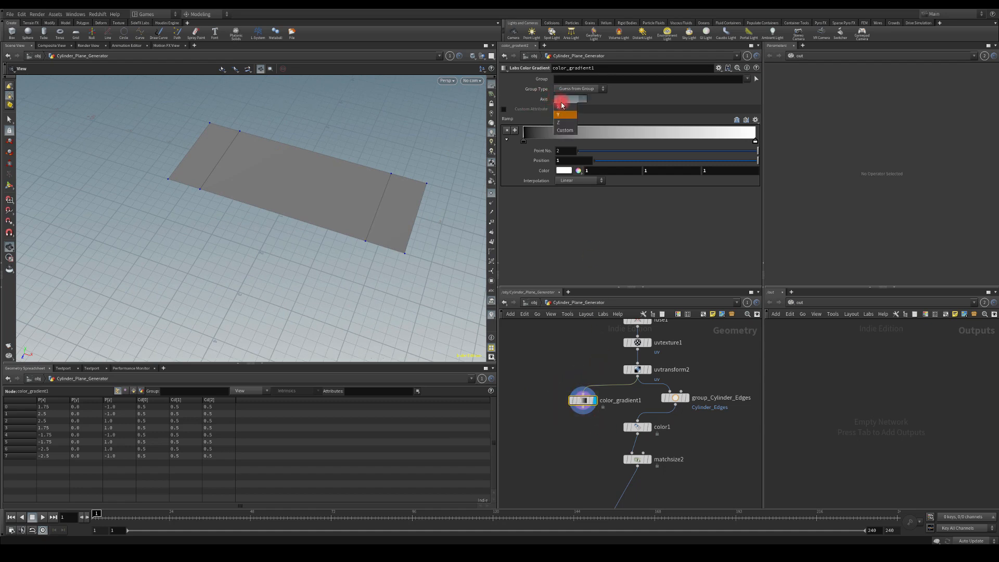
left_click(560, 102)
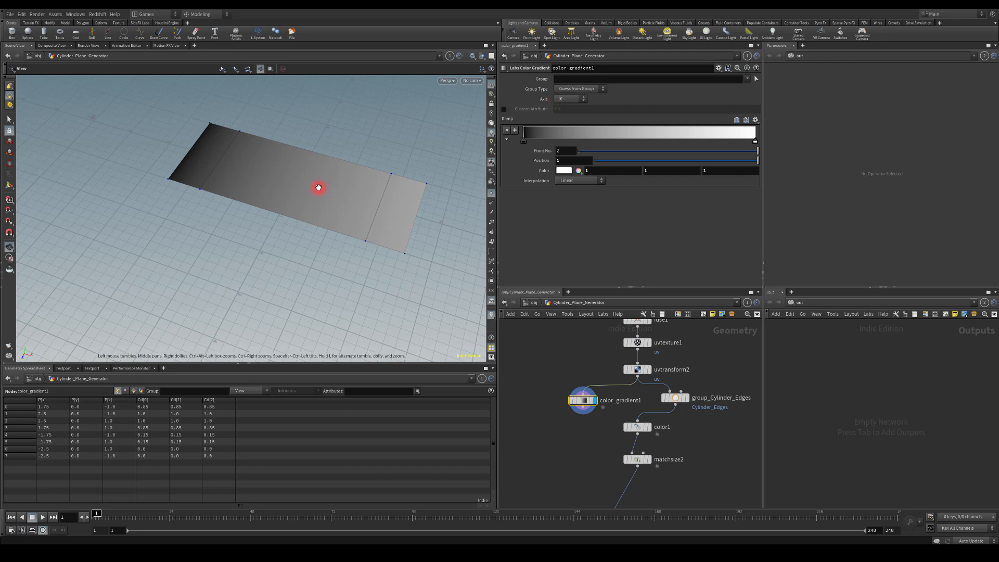
Step: Move the ramp's white point to the middle and add a black point with color 0, 0, 0 at position 1
left_click_drag(755, 139, 647, 161)
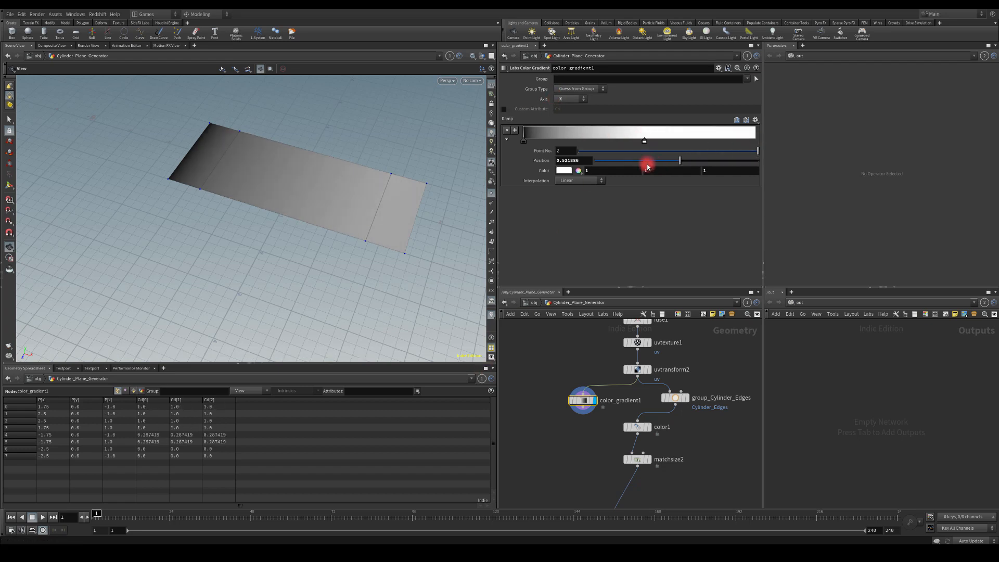
left_click(747, 134)
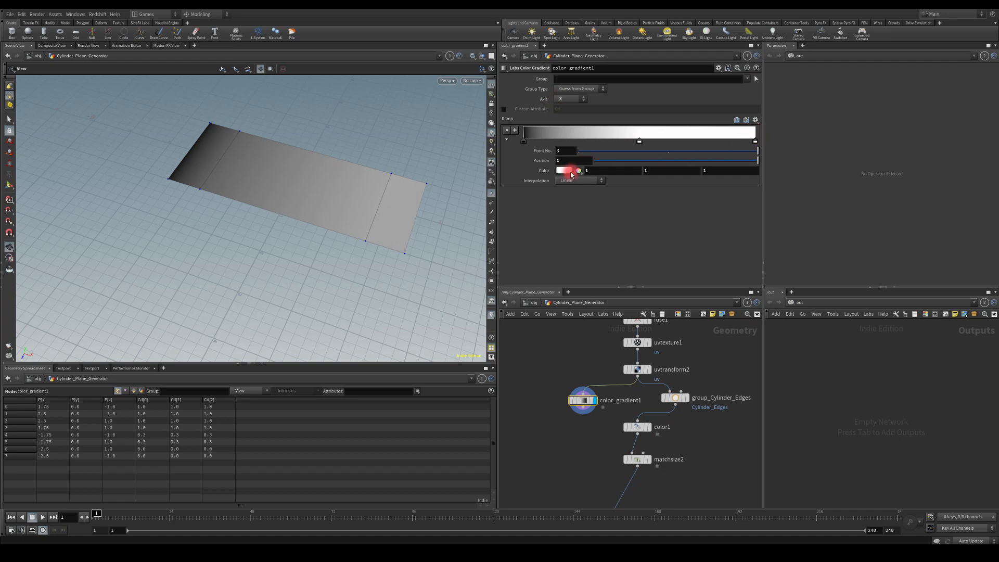
left_click_drag(597, 170, 577, 170)
type("0")
left_click_drag(647, 169, 676, 170)
type("0")
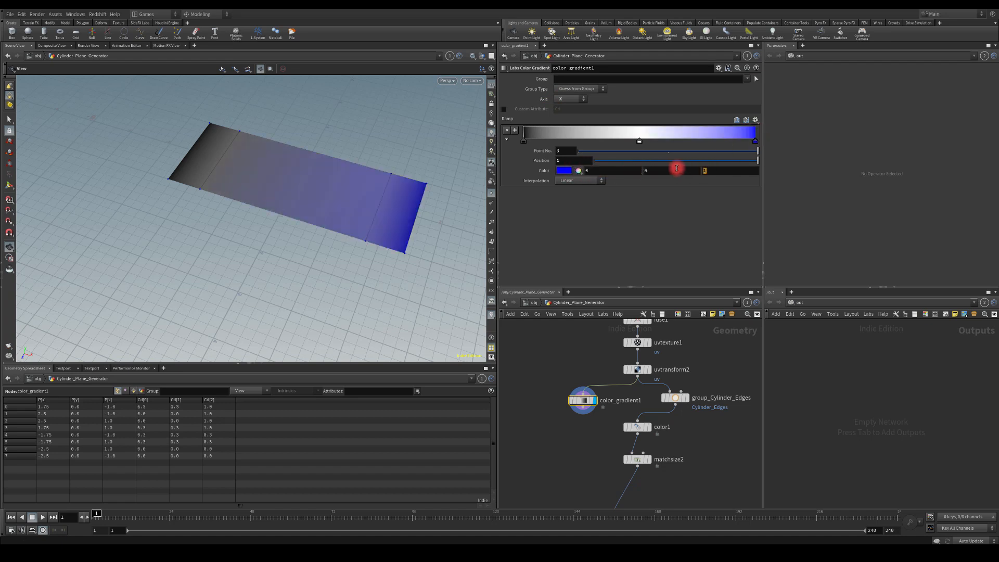
type("0")
key("Return")
key("Return")
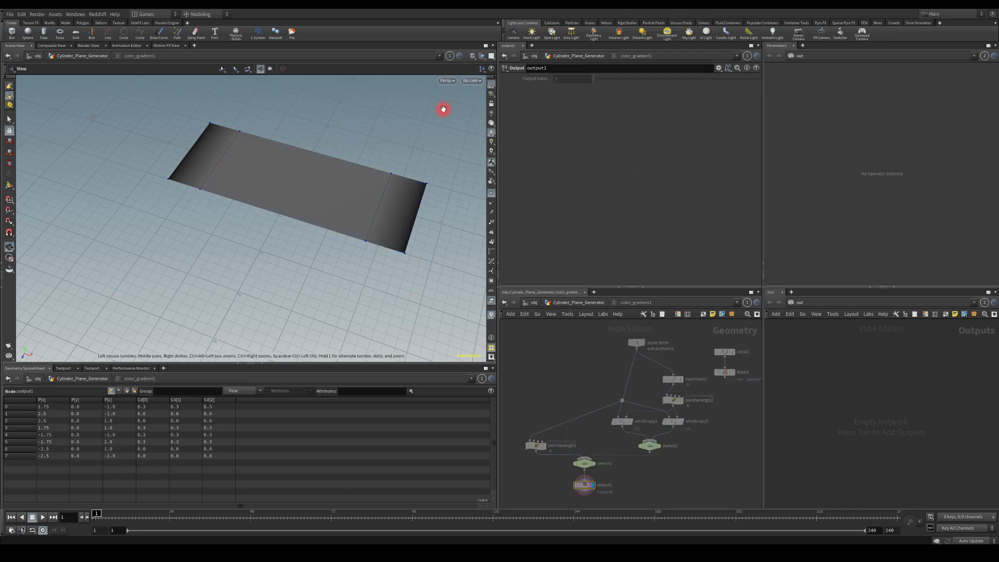
key("u")
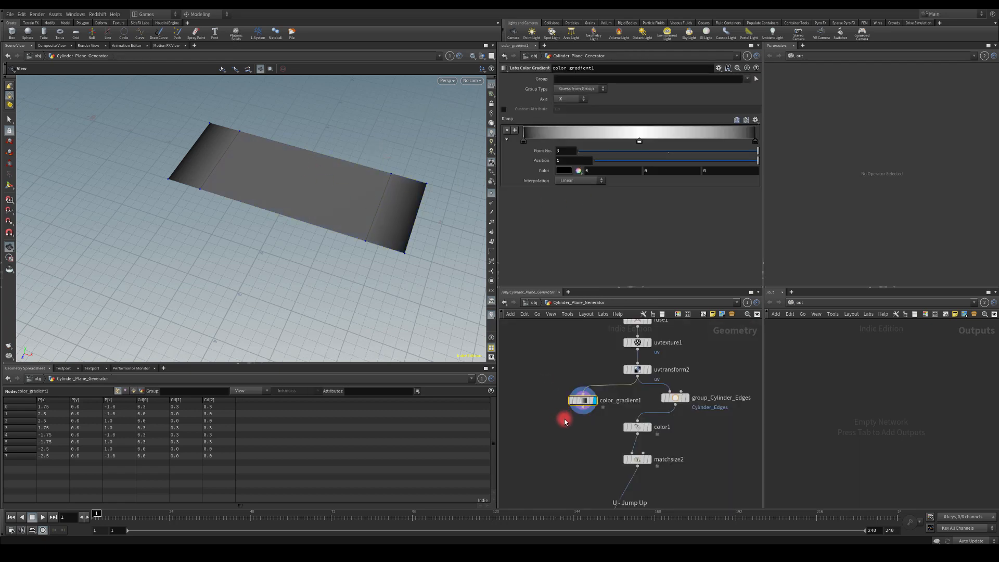
left_click(584, 409)
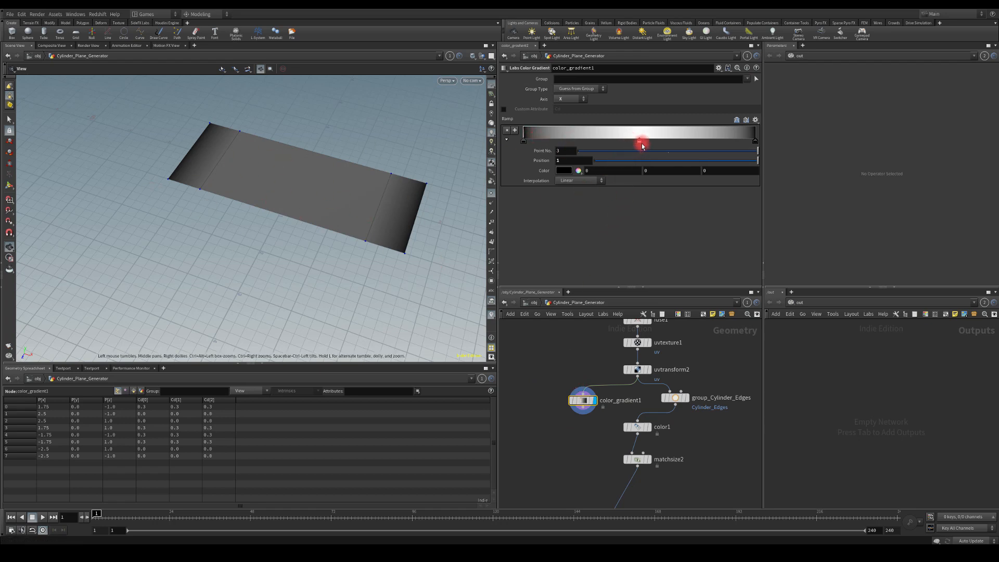
Step: Set the white ramp point's position to 0.2 and add another ramp point at position 0.8
left_click_drag(638, 145, 499, 158)
type("0.2")
key("Return")
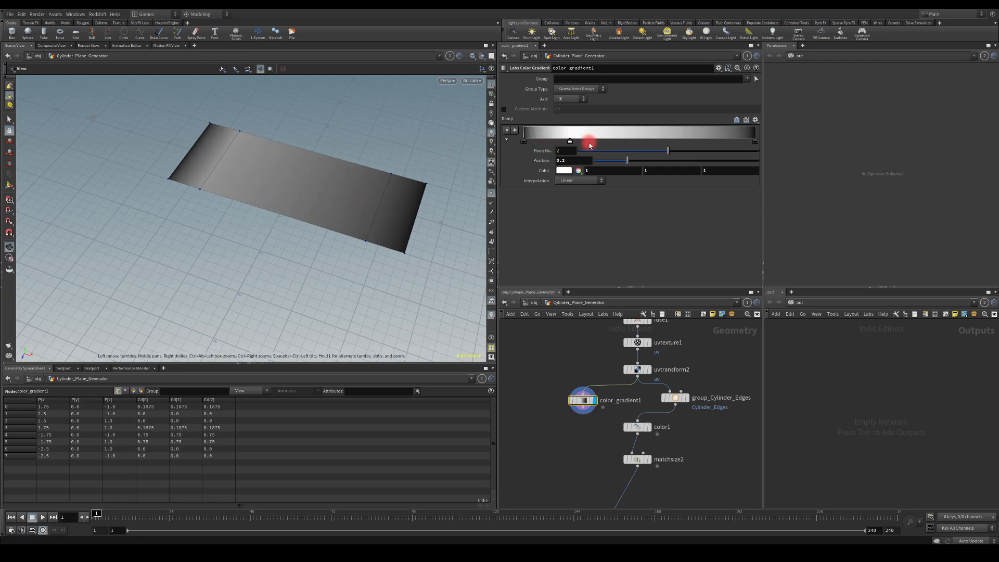
left_click(688, 136)
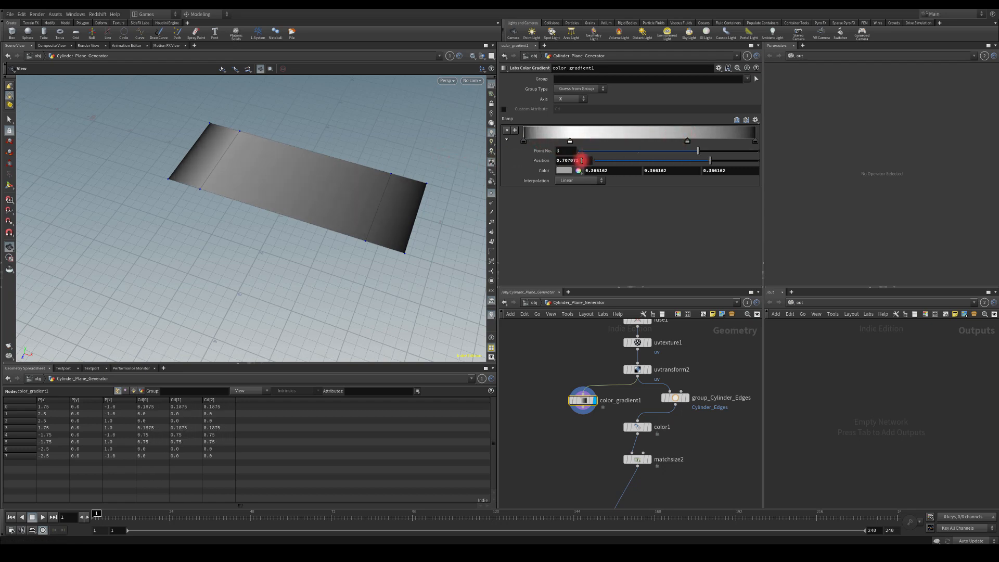
left_click_drag(582, 160, 453, 156)
type("0.8")
key("Return")
Step: Set all three color values of the ramp point at 0.8 to 1, making it white
left_click_drag(604, 170, 517, 157)
type("1")
key("Return")
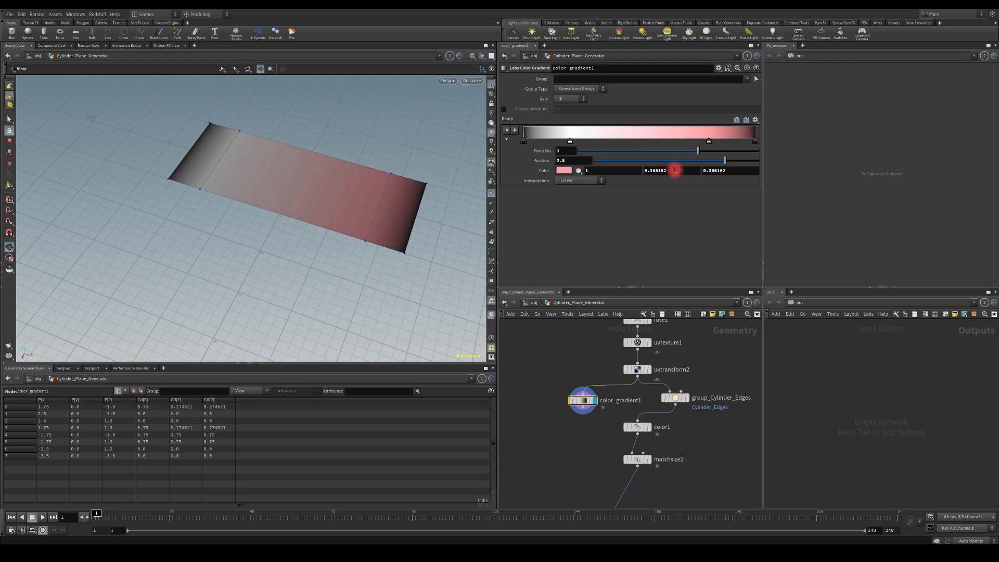
left_click_drag(675, 170, 596, 171)
type("1")
key("Return")
left_click_drag(752, 172, 631, 173)
type("1")
key("Return")
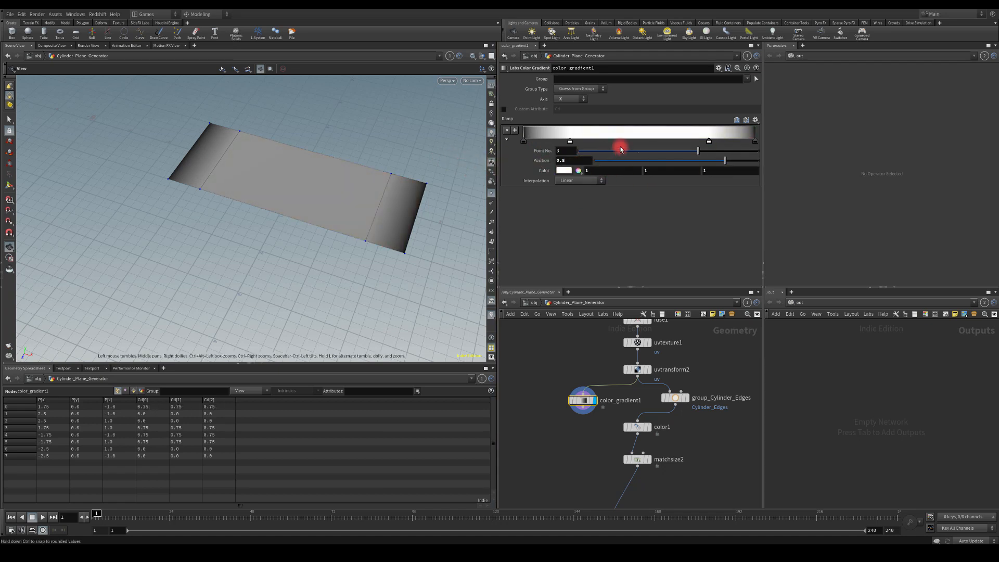
Step: Move the first white ramp point to about 0.1, set the second one's position to 0.9 and inspect the plane's faded ends
left_click_drag(563, 141, 546, 160)
left_click(562, 152)
type("0.10101")
key("Return")
left_click(566, 161)
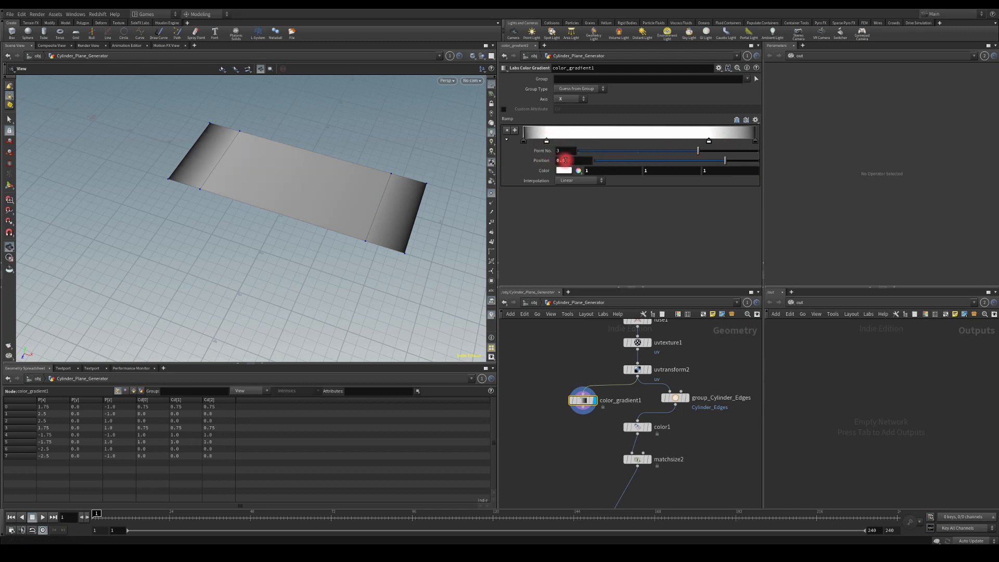
type(".9")
key("Return")
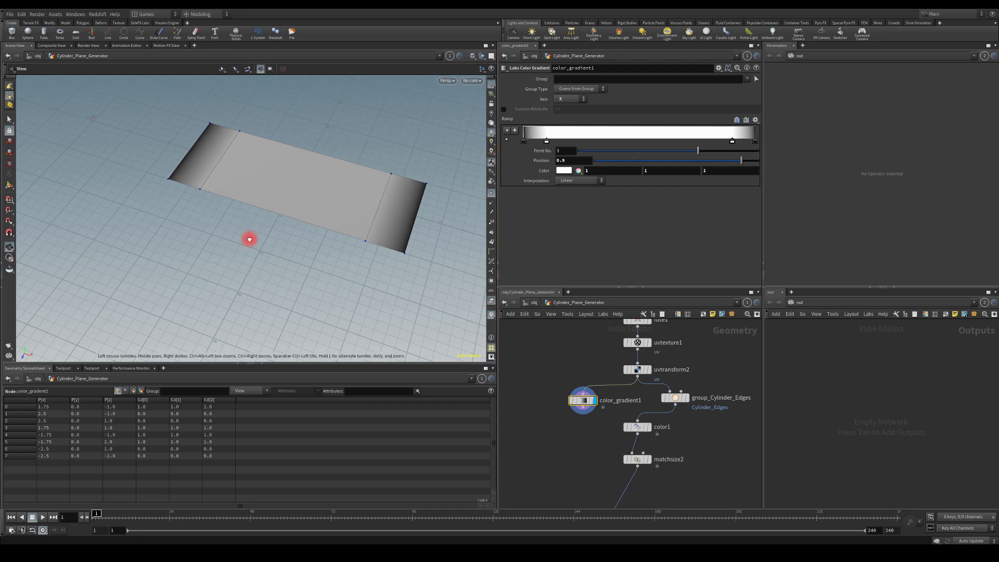
left_click_drag(250, 239, 180, 141)
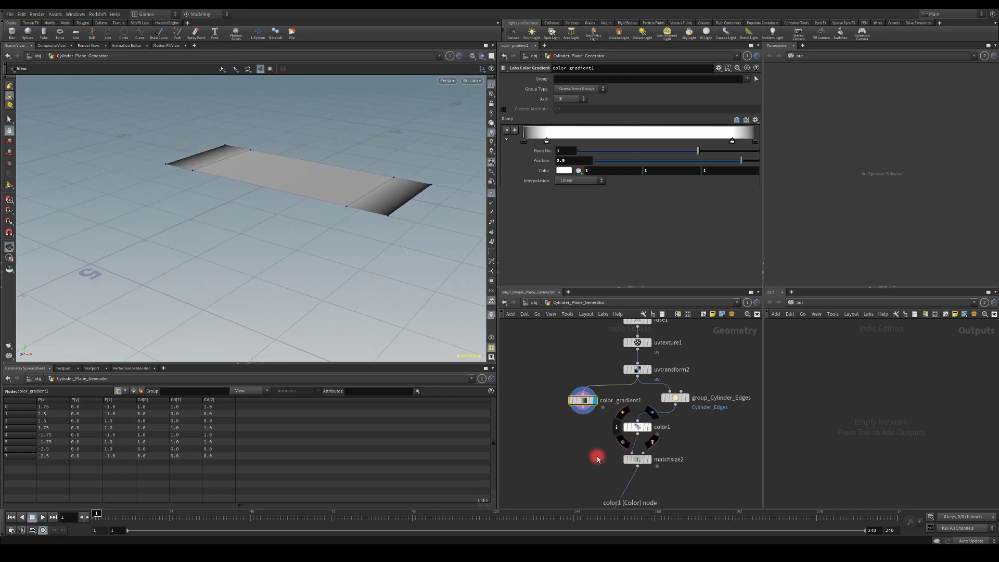
Step: Wire color_gradient1 into matchsize2 in place of color1 and move the color1 node beneath group_Cylinder_Edges
middle_click_drag(585, 453, 589, 432)
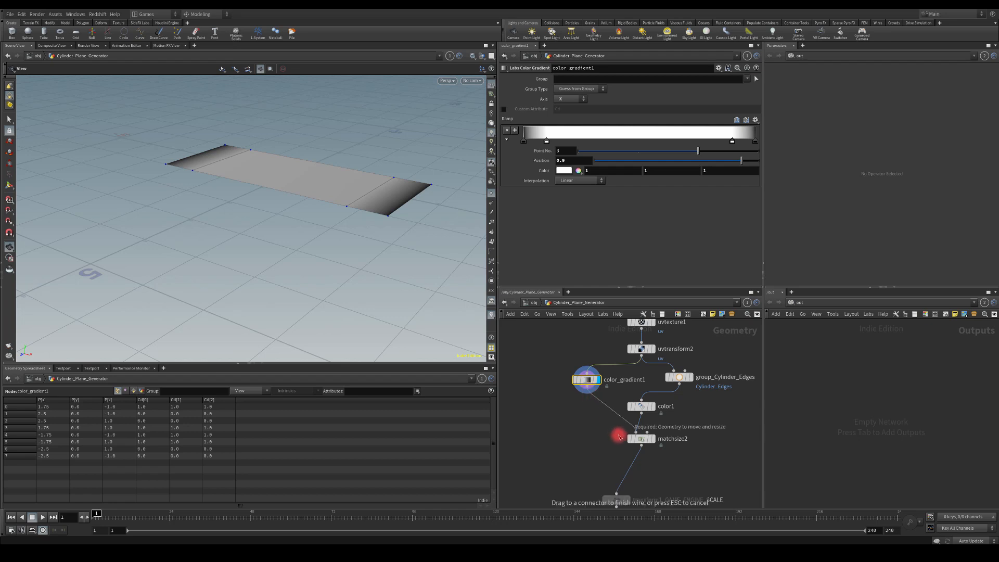
left_click_drag(641, 407, 681, 401)
middle_click_drag(606, 430, 607, 384)
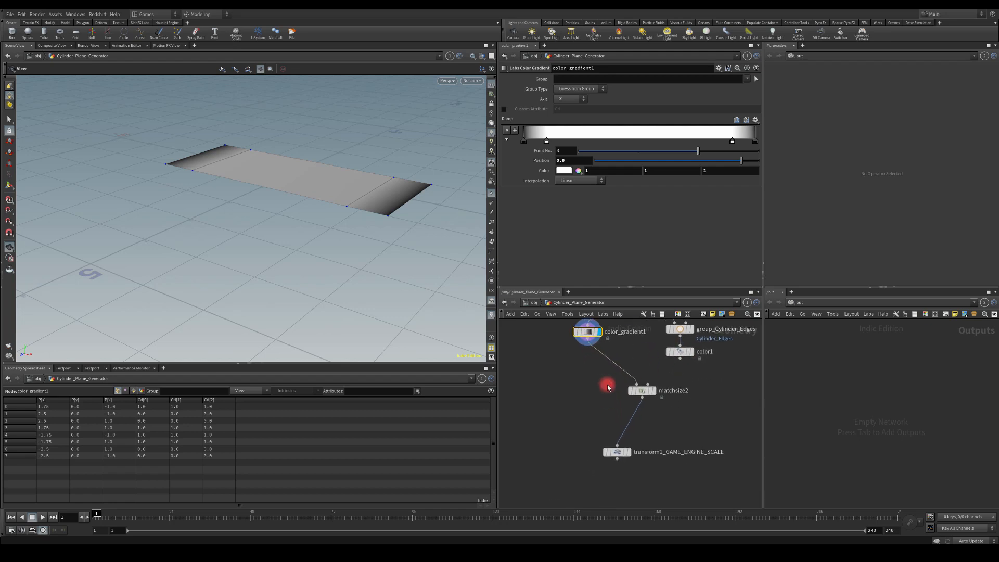
Step: Display the matchsize2 result and the transform1_GAME_ENGINE_SCALE result, framing the plane to inspect its faded ends
left_click(654, 394)
left_click_drag(174, 292, 485, 324)
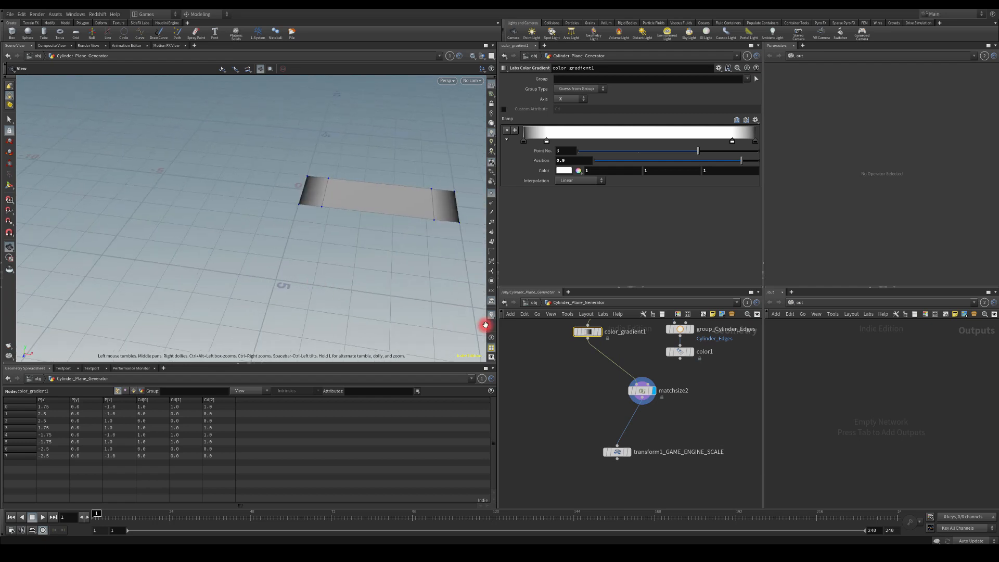
left_click(628, 452)
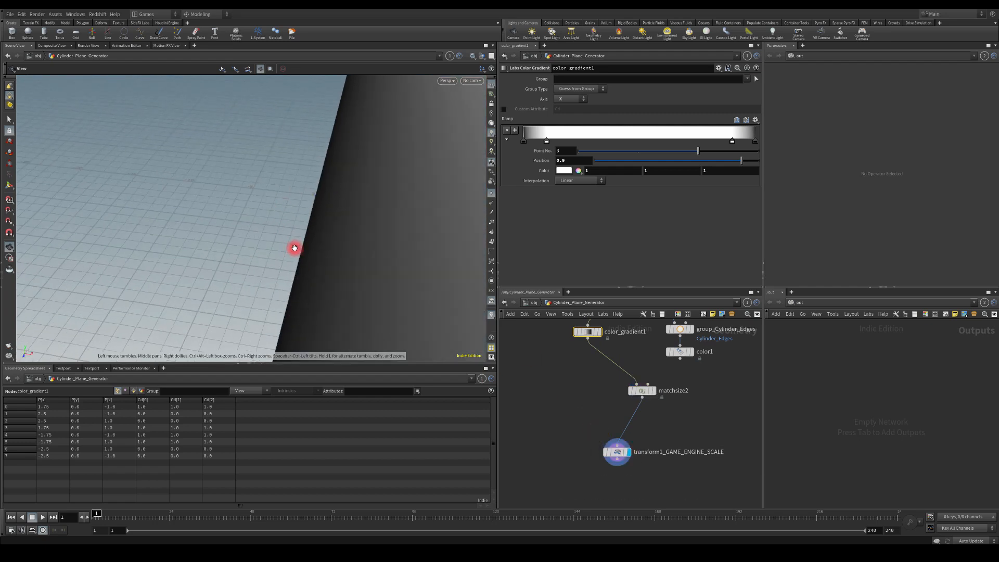
key("f")
left_click_drag(196, 256, 243, 194)
scroll(562, 395, "down", 4)
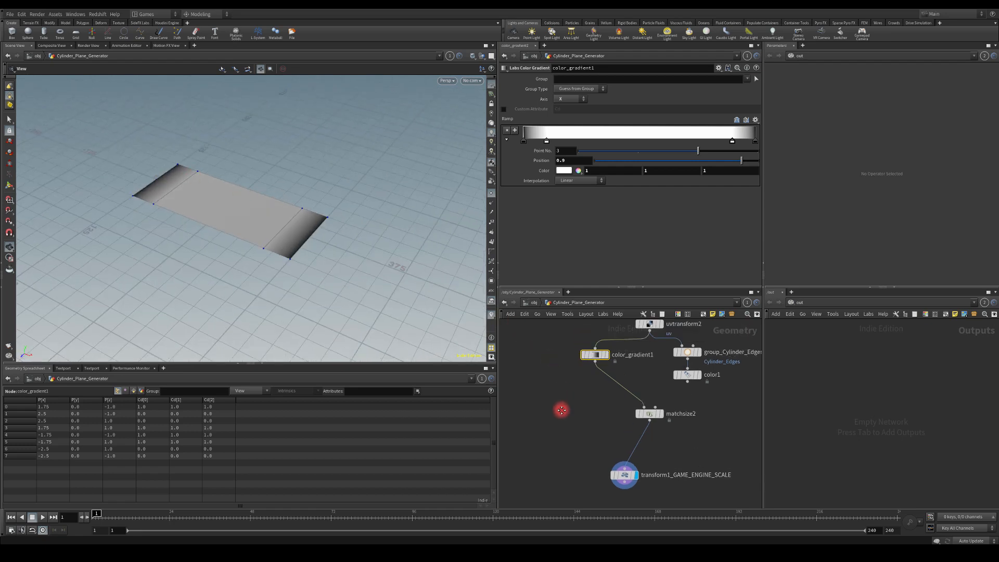
Step: Move the grid1 node slightly down and away from matchsize1 in the network
middle_click_drag(559, 383, 562, 439)
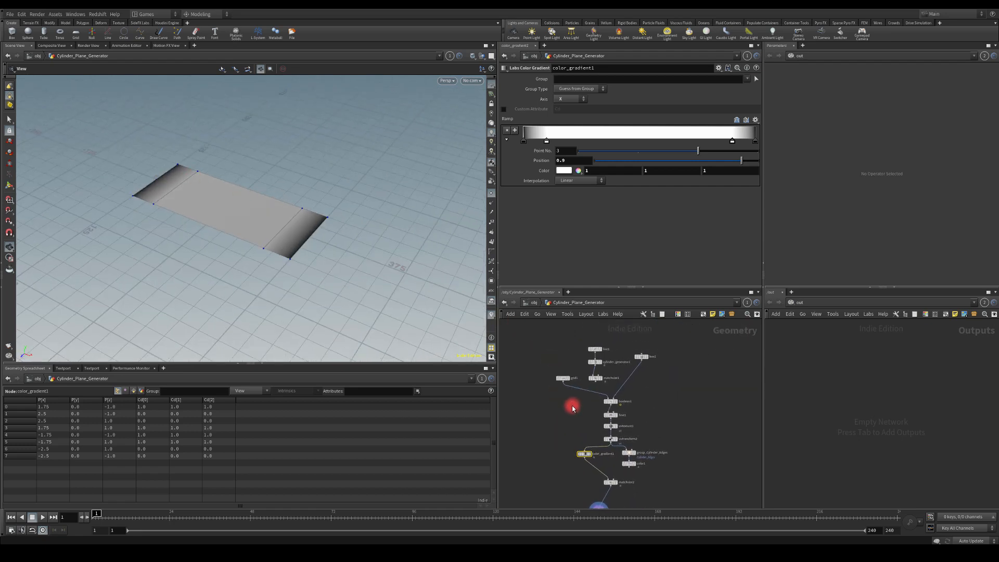
scroll(574, 409, "up", 2)
left_click_drag(562, 374, 558, 385)
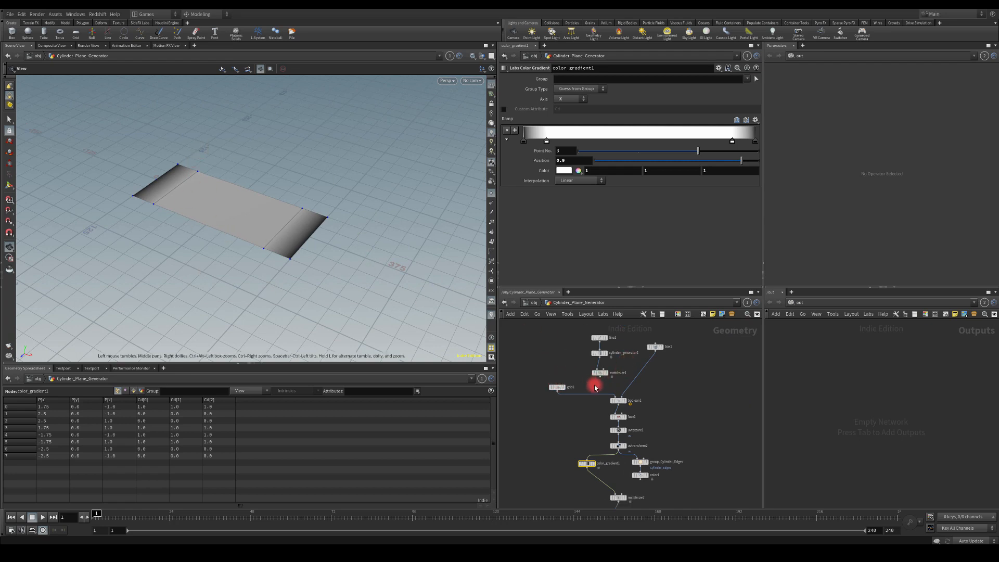
scroll(595, 387, "up", 2)
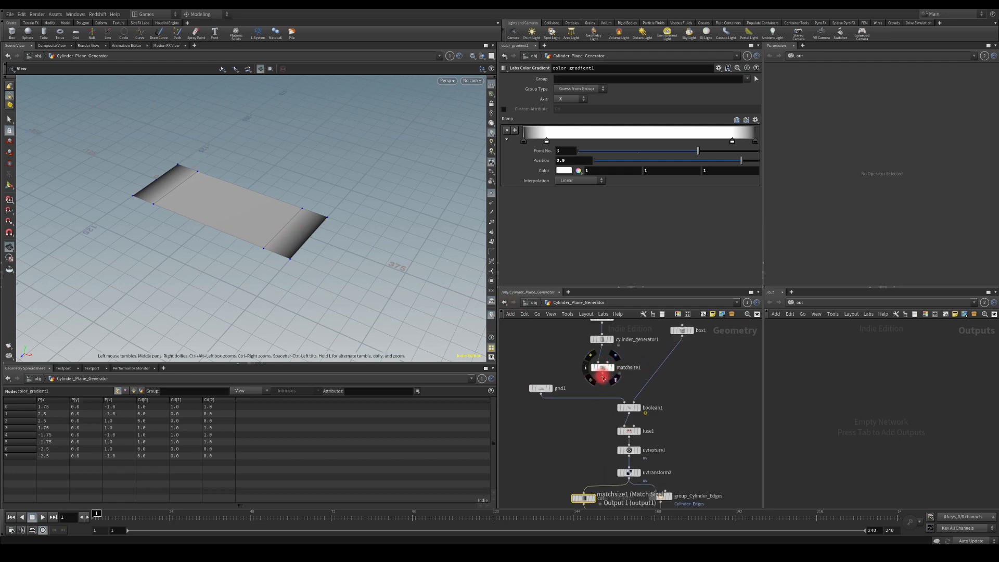
middle_click_drag(542, 423, 521, 351)
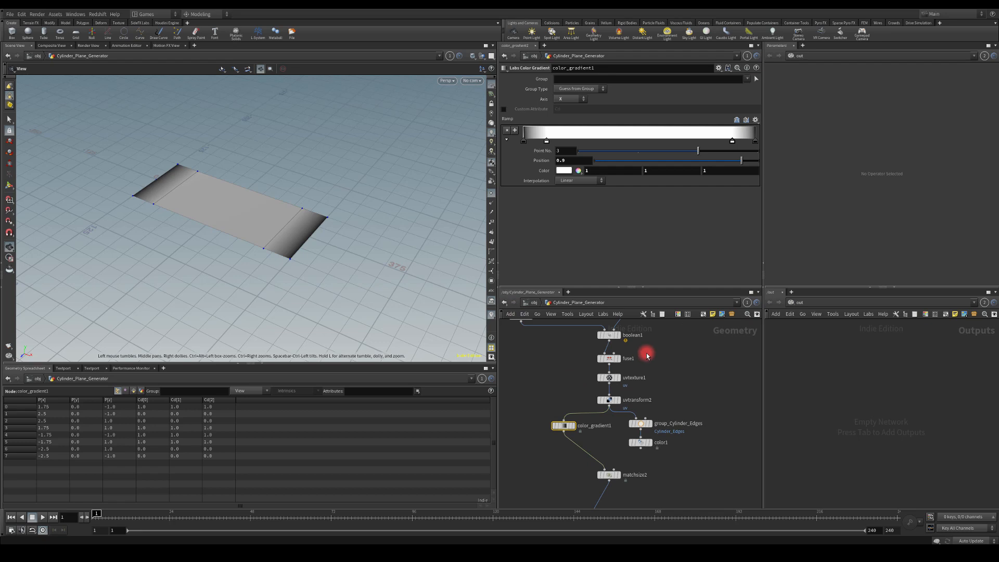
Step: Display uvtransform2 and uvtexture1 in the UV view and examine how the plane's UVs fill the UV square
left_click(621, 402)
left_click(445, 82)
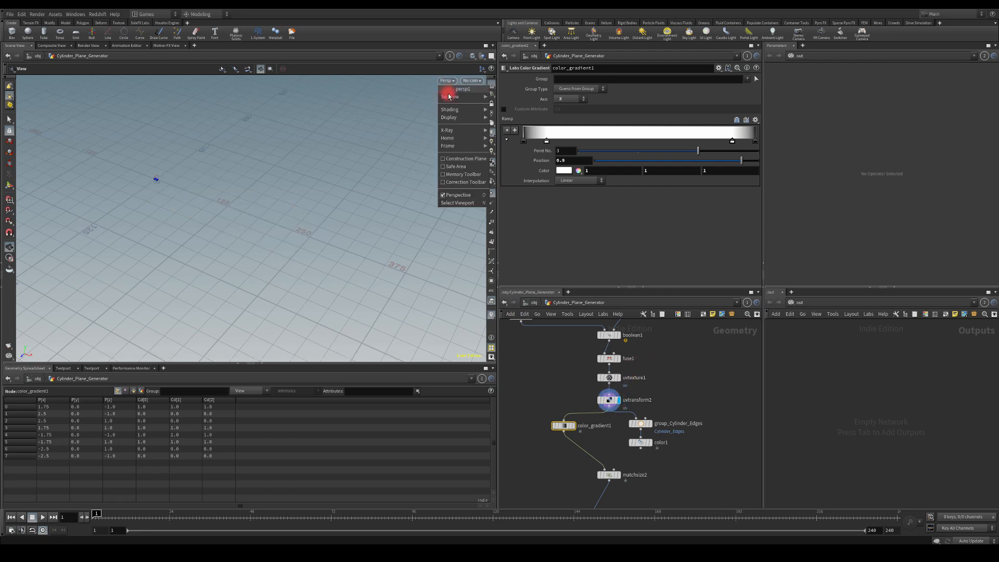
mouse_move(449, 97)
left_click(503, 131)
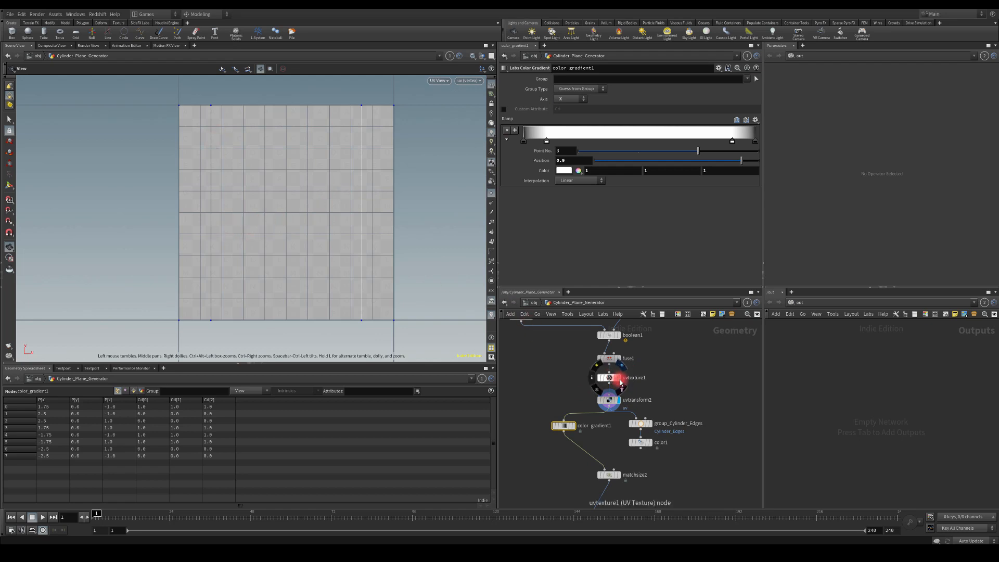
left_click(621, 378)
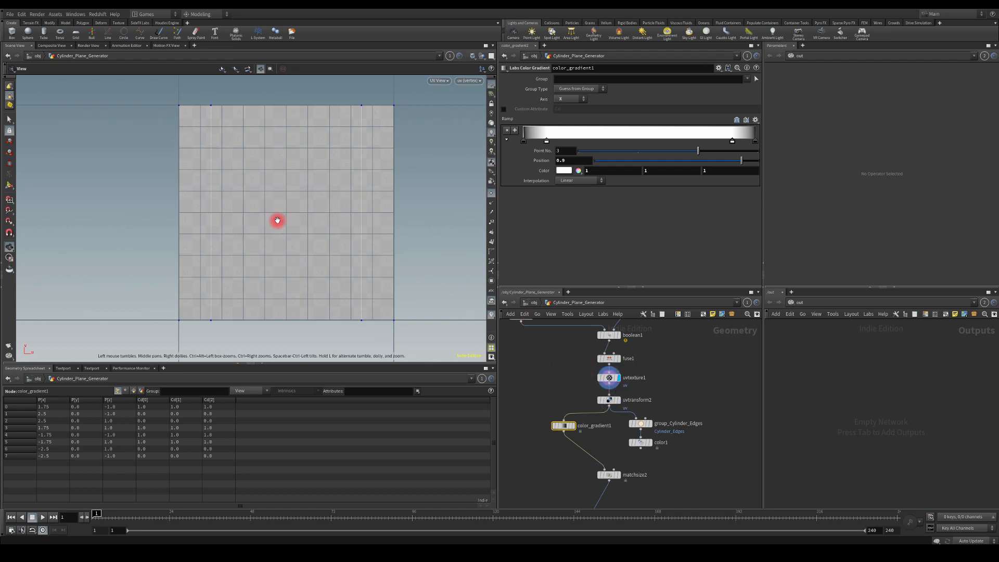
mouse_move(283, 274)
right_mouse_down()
mouse_move(304, 214)
mouse_move(278, 265)
right_mouse_up()
middle_click_drag(289, 175, 277, 187)
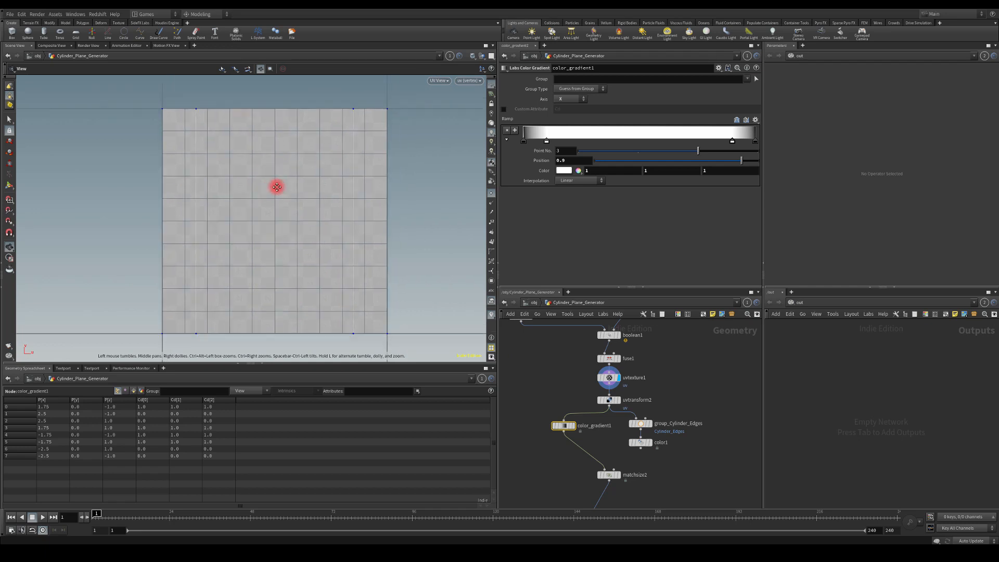
right_click_drag(277, 186, 238, 217)
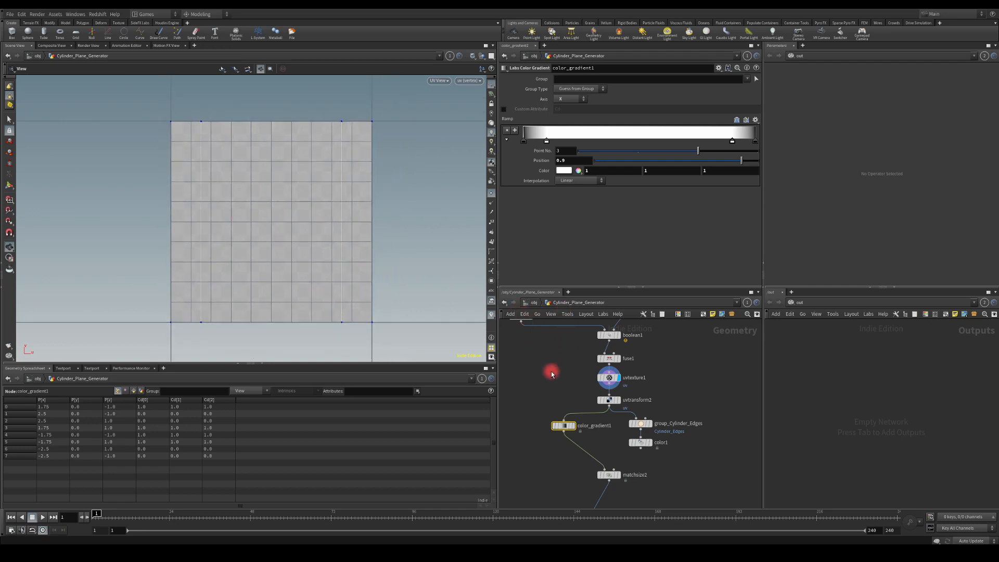
Step: Return the viewport to perspective, frame the plane and display the matchsize2 node
middle_click_drag(551, 376, 561, 406)
middle_click_drag(543, 489, 553, 430)
left_click(442, 83)
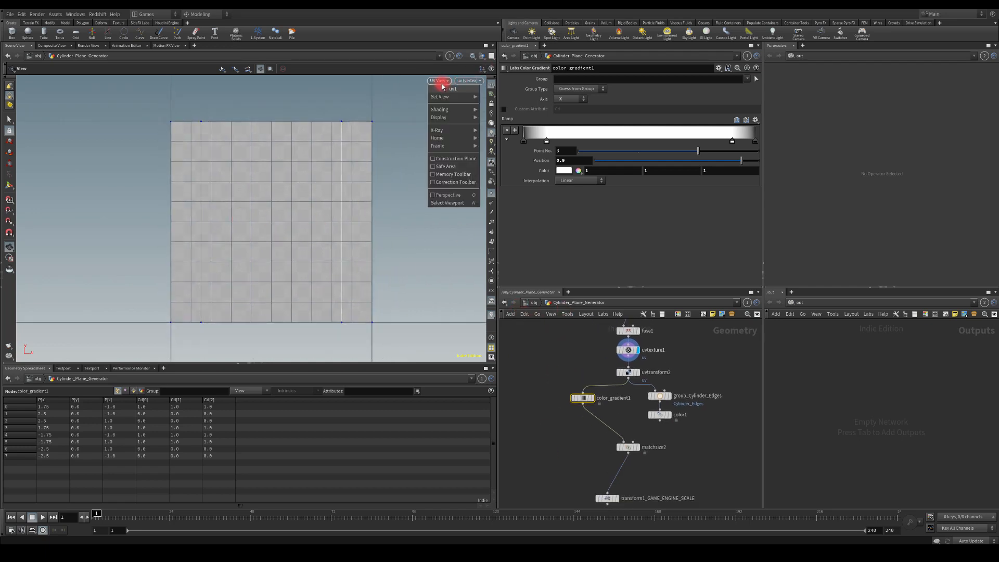
mouse_move(447, 97)
left_click(494, 97)
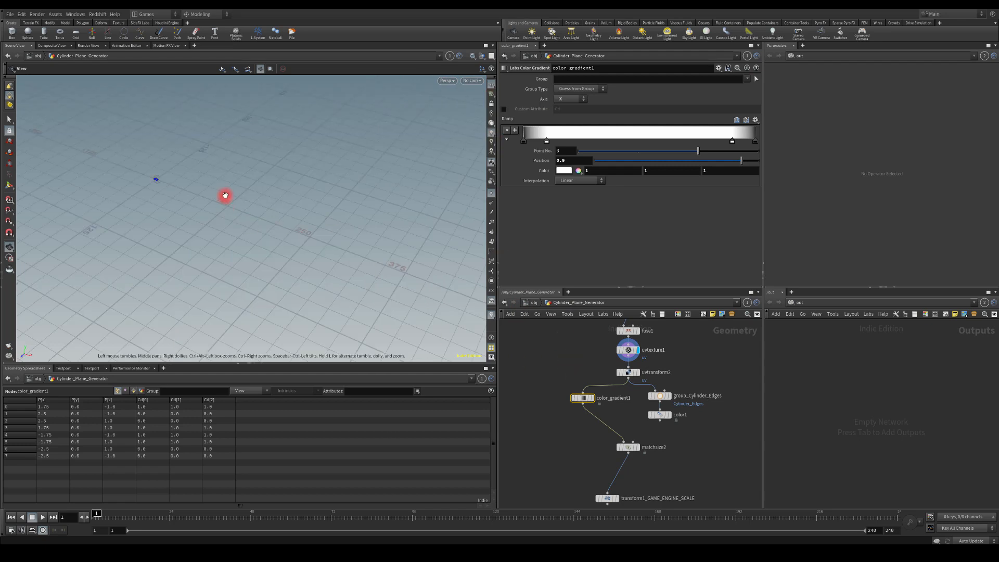
key("f")
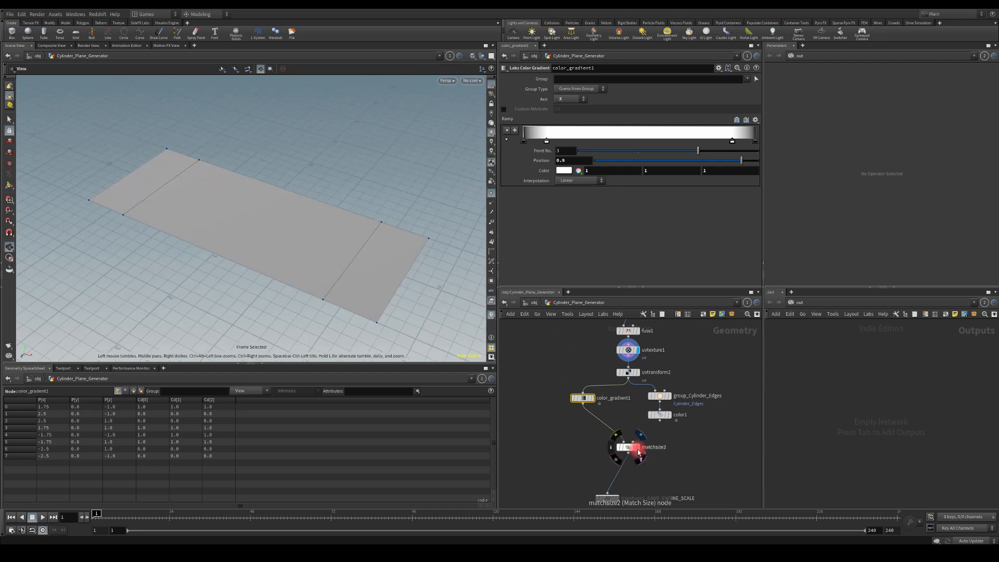
left_click(639, 451)
left_click_drag(318, 232, 260, 196)
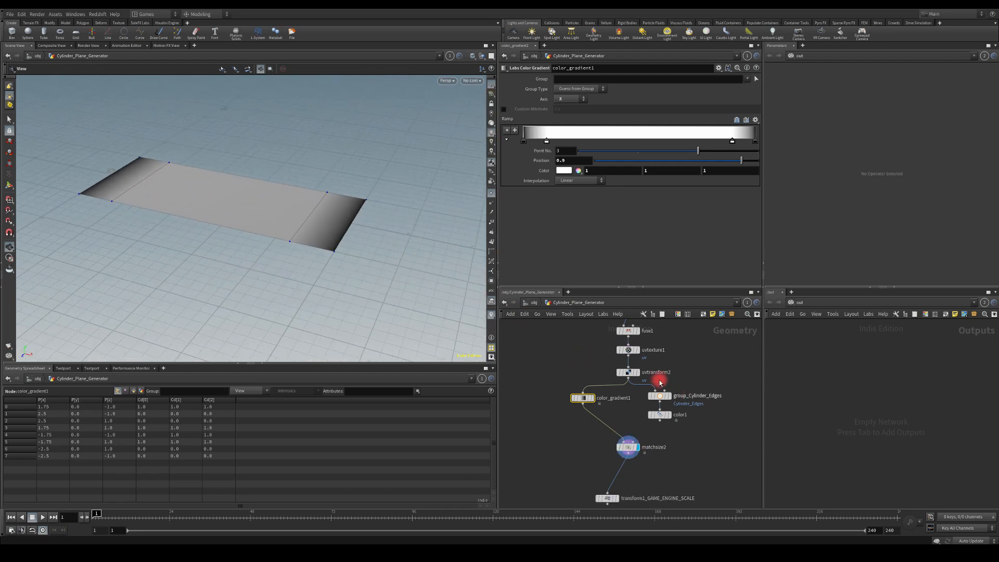
Step: Connect matchsize1 to the first input of boolean1 in place of grid1 and inspect the resulting cylinder's faded ends
middle_click_drag(579, 341, 571, 401)
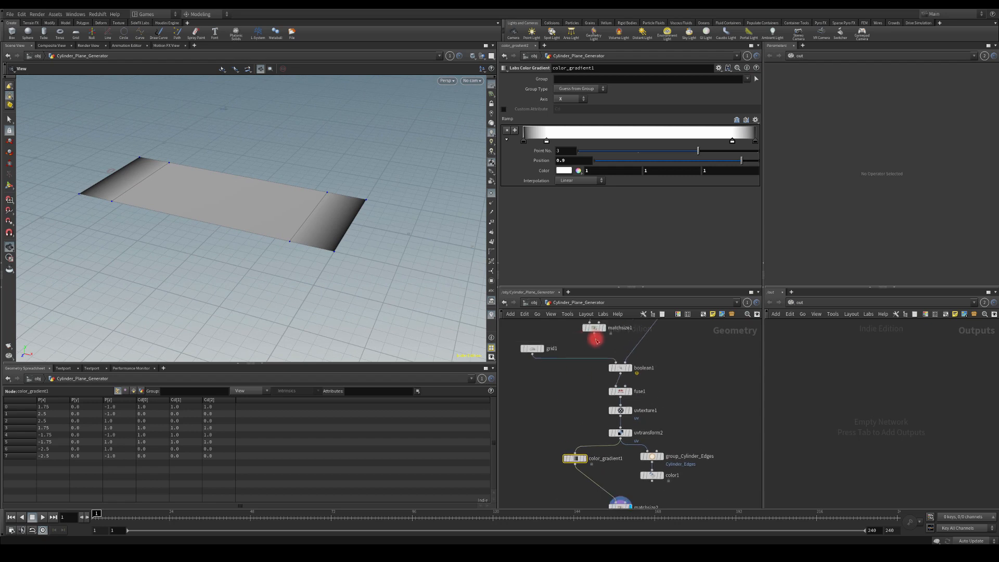
left_click_drag(594, 334, 613, 365)
middle_click_drag(586, 408, 571, 348)
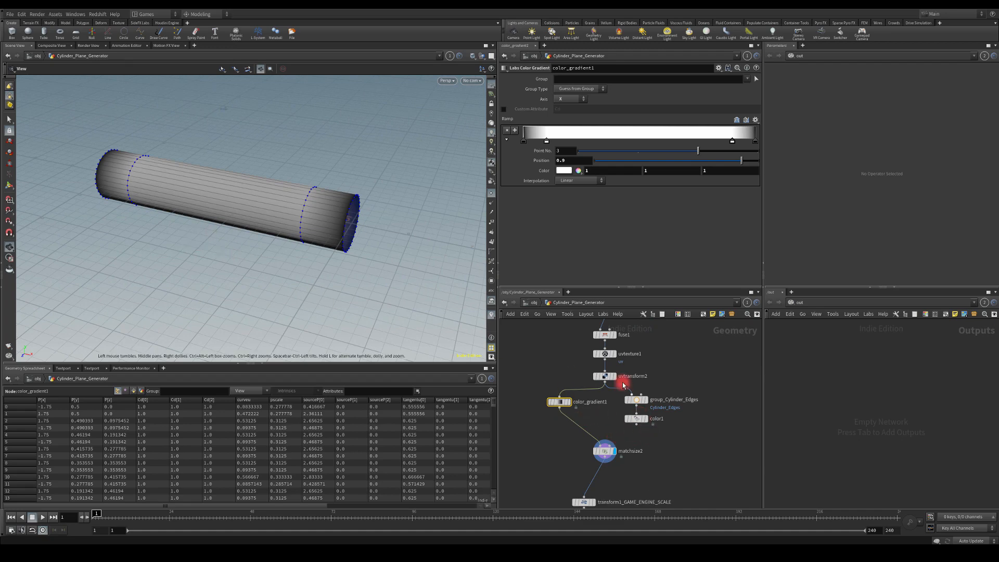
left_click_drag(260, 255, 276, 240)
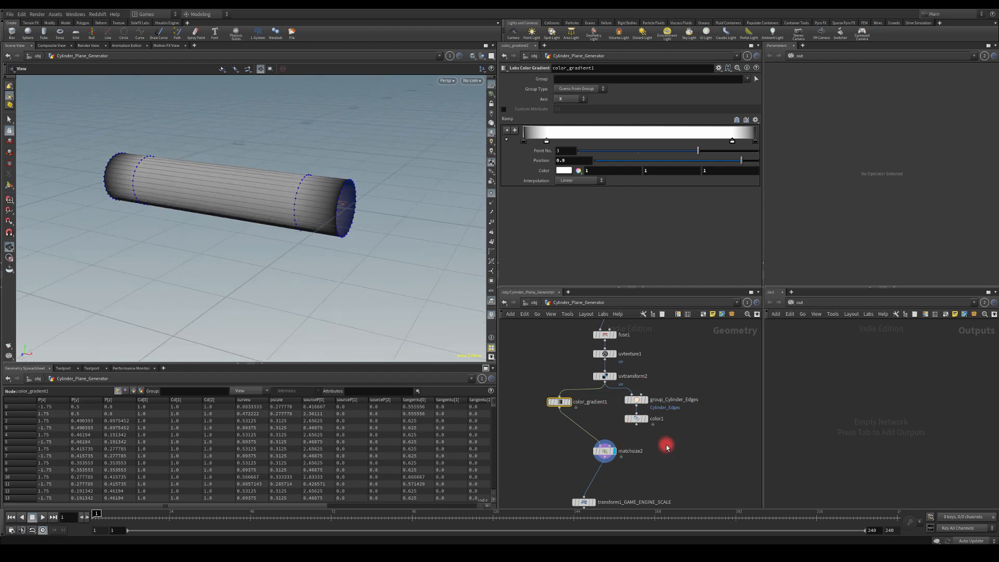
mouse_move(339, 279)
left_mouse_down()
mouse_move(346, 238)
mouse_move(325, 279)
left_mouse_up()
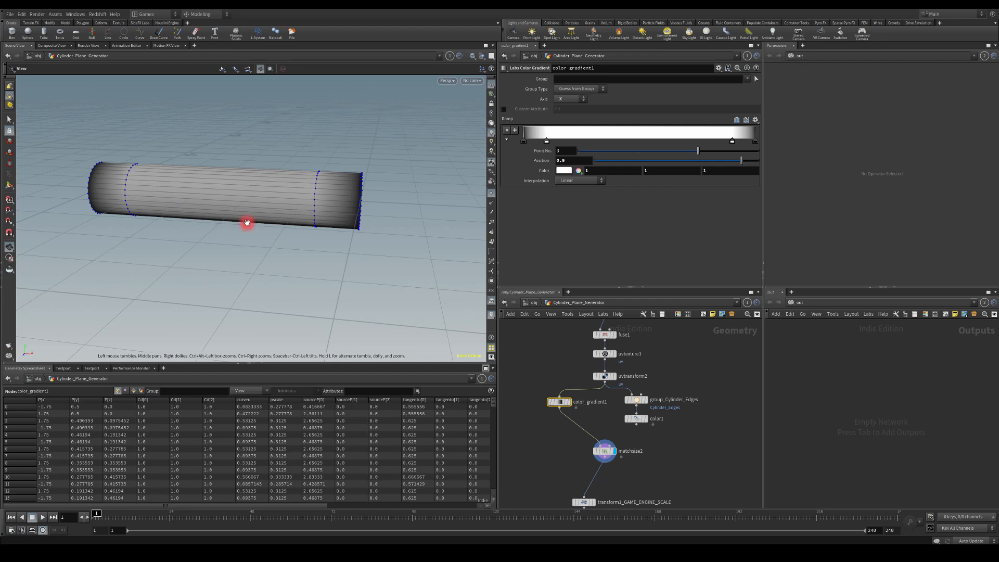
middle_click_drag(556, 425, 566, 337)
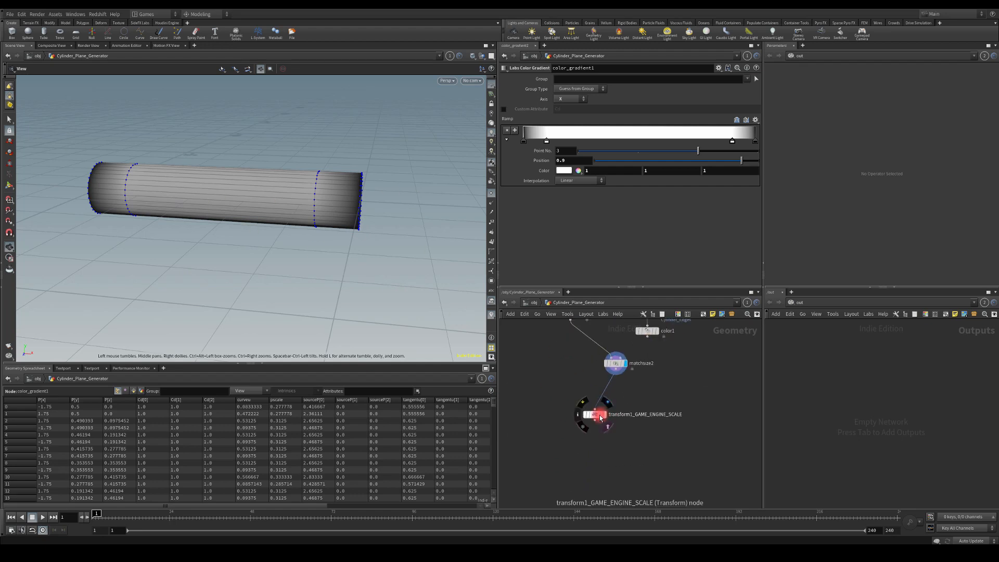
left_click_drag(296, 184, 259, 211)
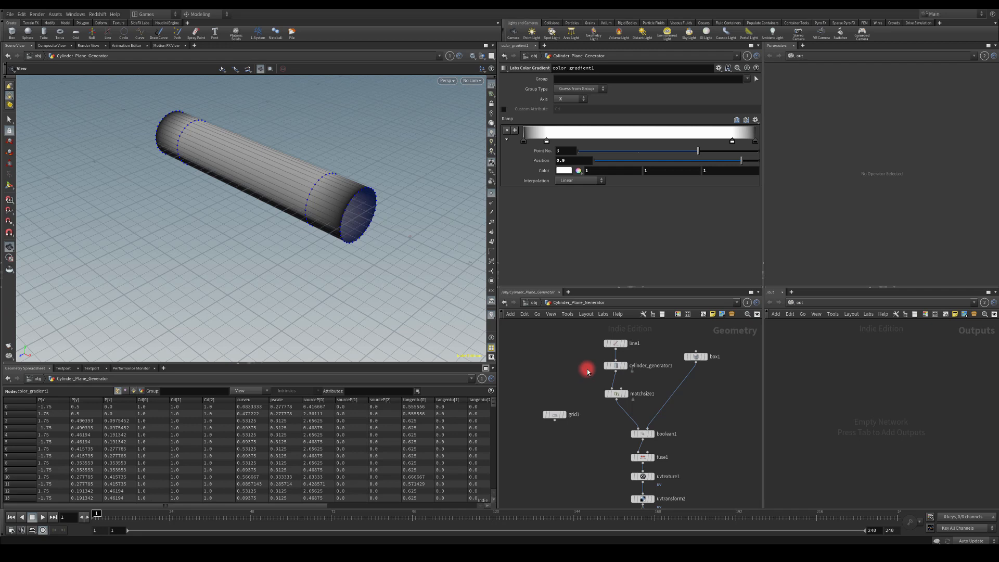
Step: Reconnect grid1 to the first input of boolean1 and move the grid1 node level with matchsize1
mouse_move(554, 415)
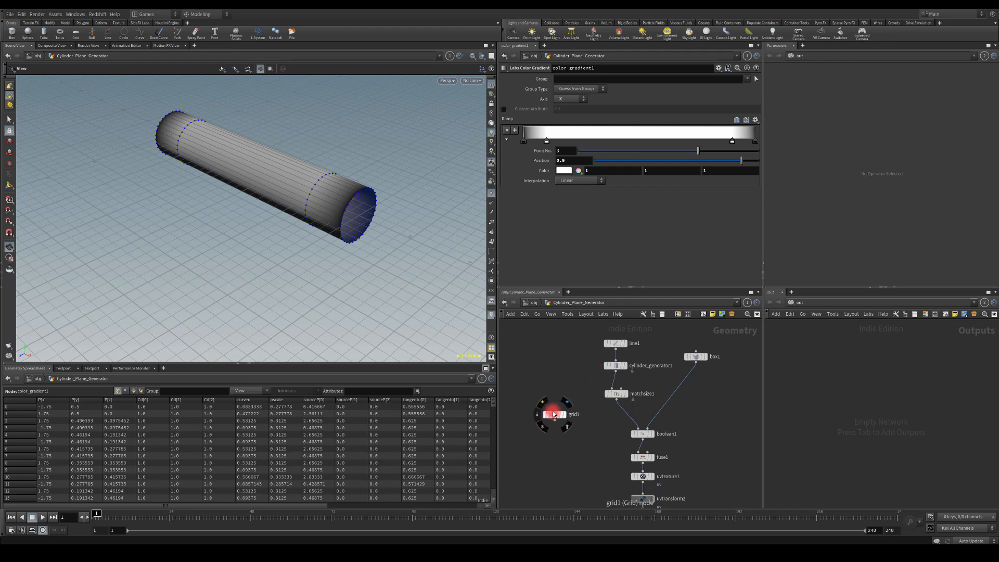
left_click_drag(555, 420, 636, 430)
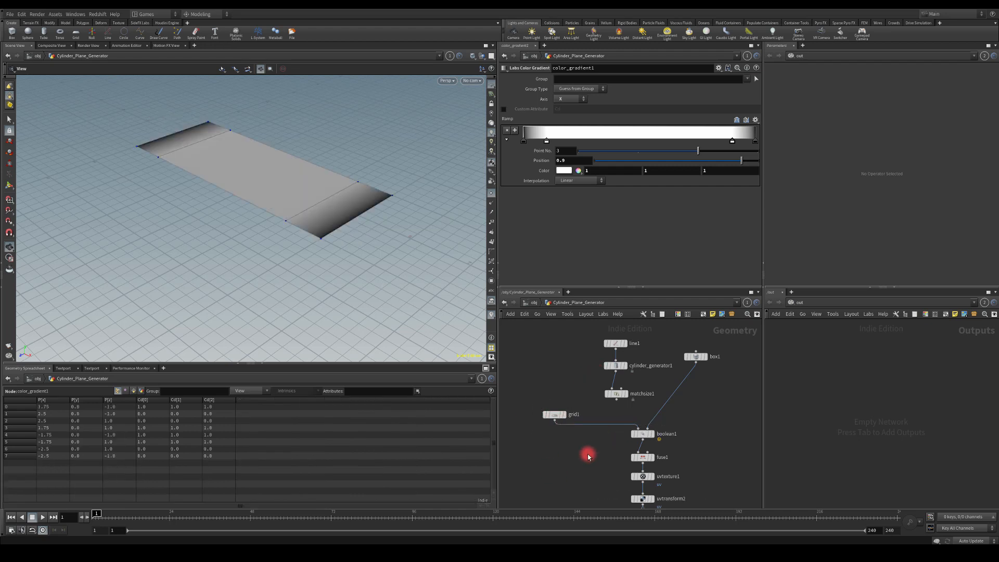
middle_click_drag(576, 461, 558, 360)
middle_click_drag(569, 482, 582, 399)
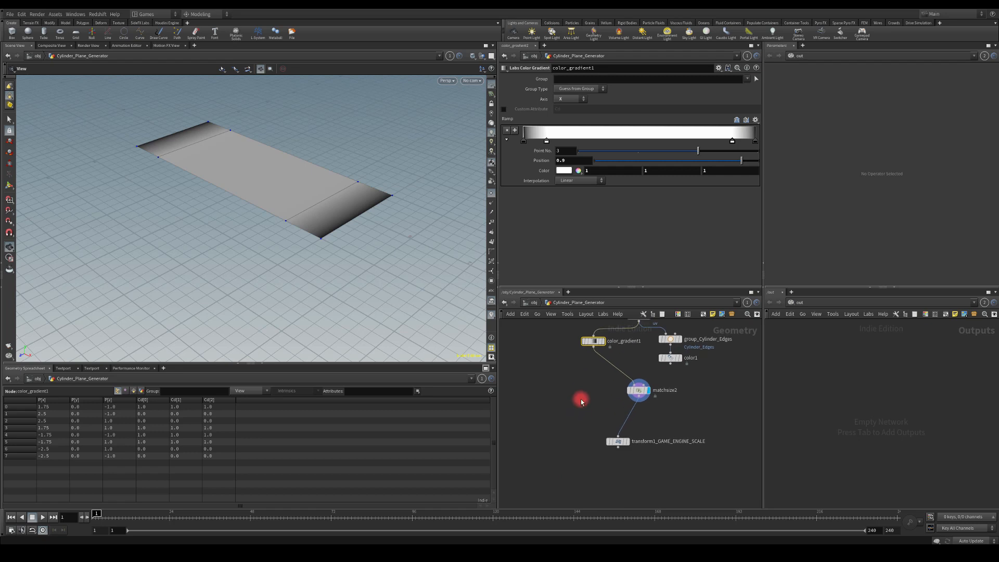
middle_click_drag(579, 353, 575, 403)
left_click_drag(539, 414, 545, 393)
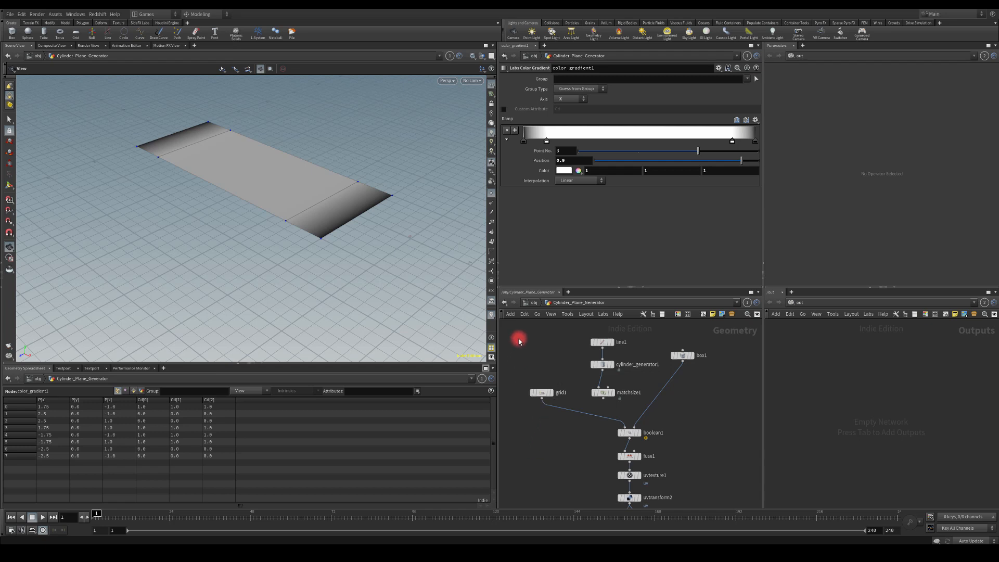
left_click_drag(562, 423, 563, 423)
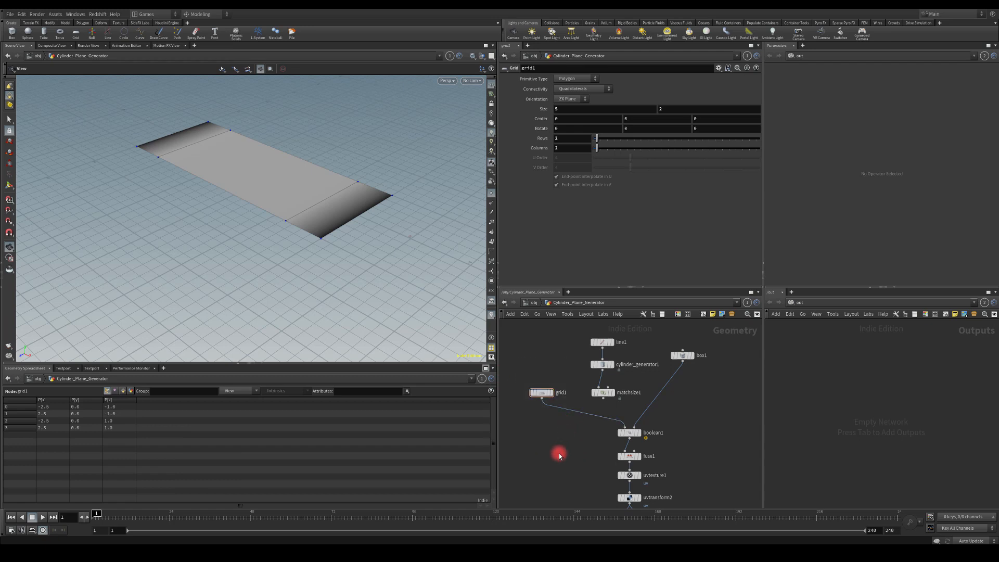
Step: Go back up to the object level and save the scene
key("u")
middle_click_drag(581, 434, 557, 394)
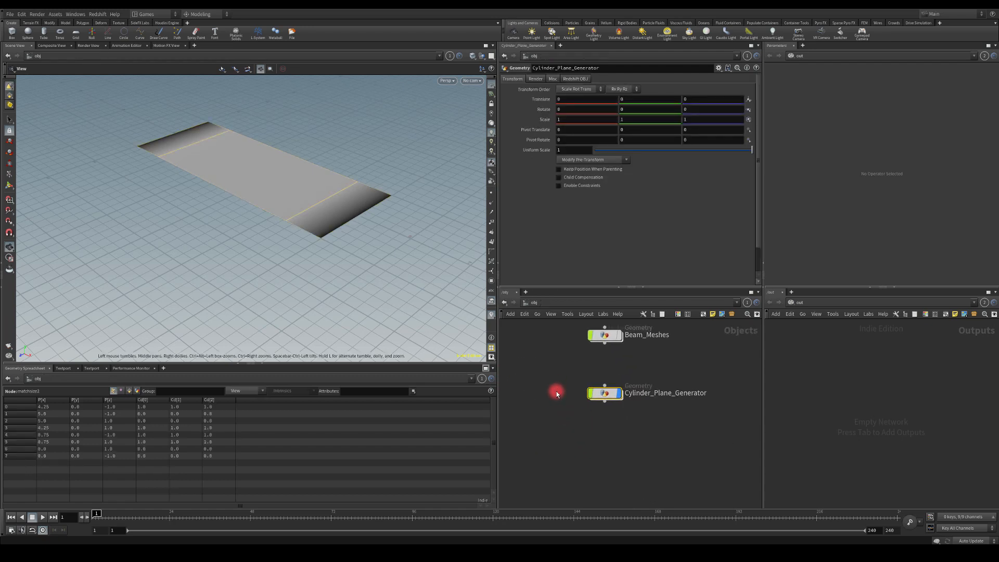
key("ctrl+s")
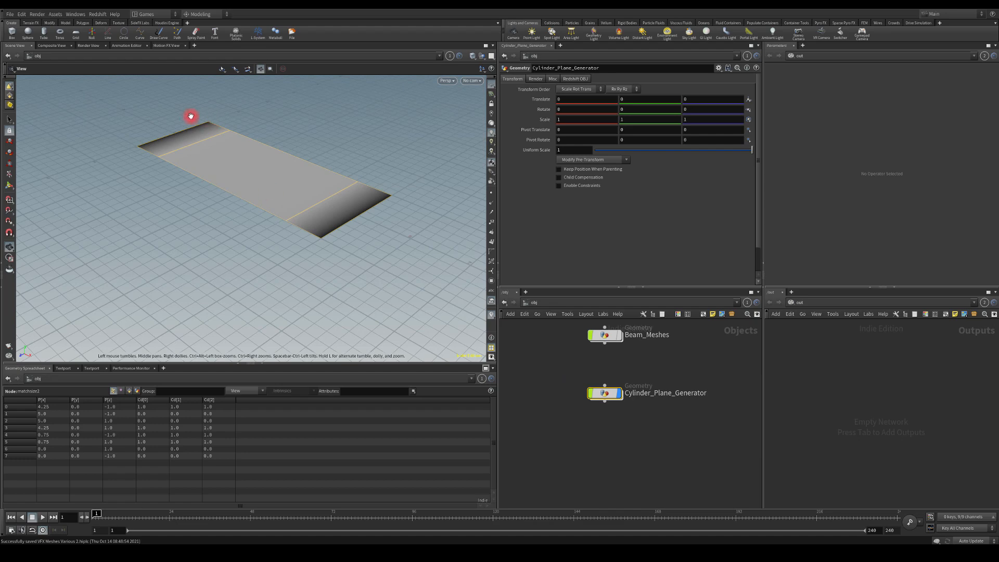
left_click_drag(303, 152, 201, 205)
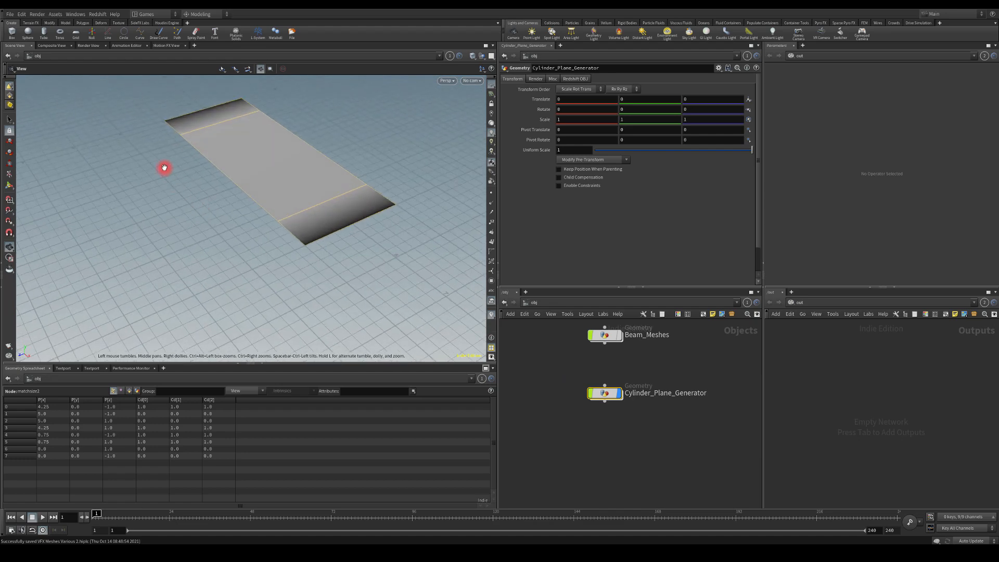
left_click_drag(163, 167, 191, 217)
right_click_drag(448, 178, 421, 241)
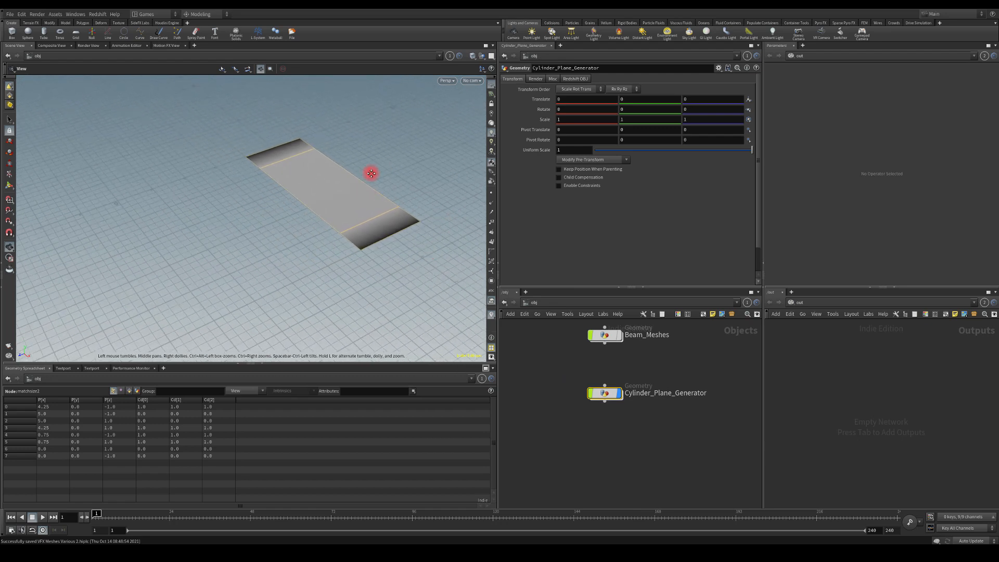
middle_click_drag(372, 173, 347, 184)
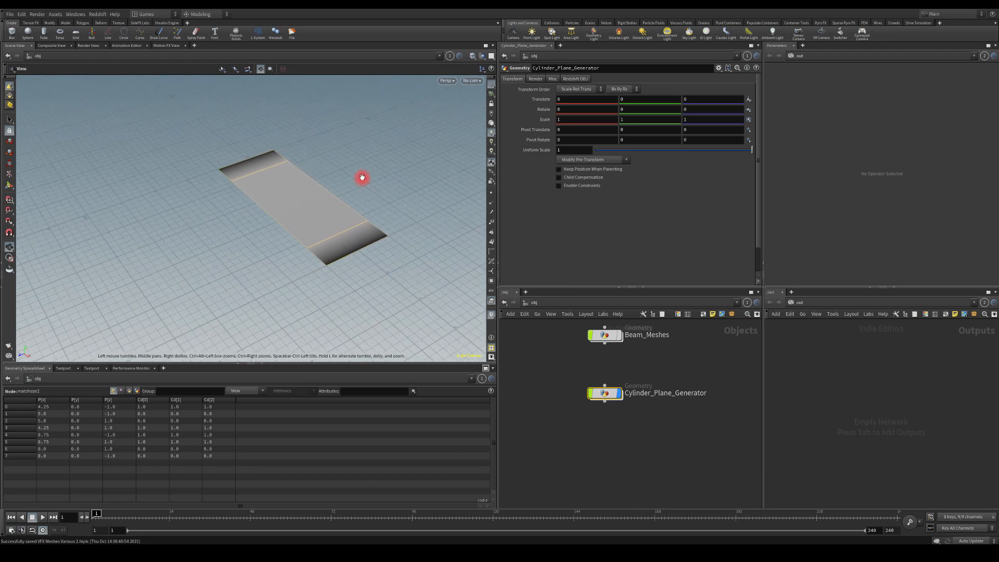